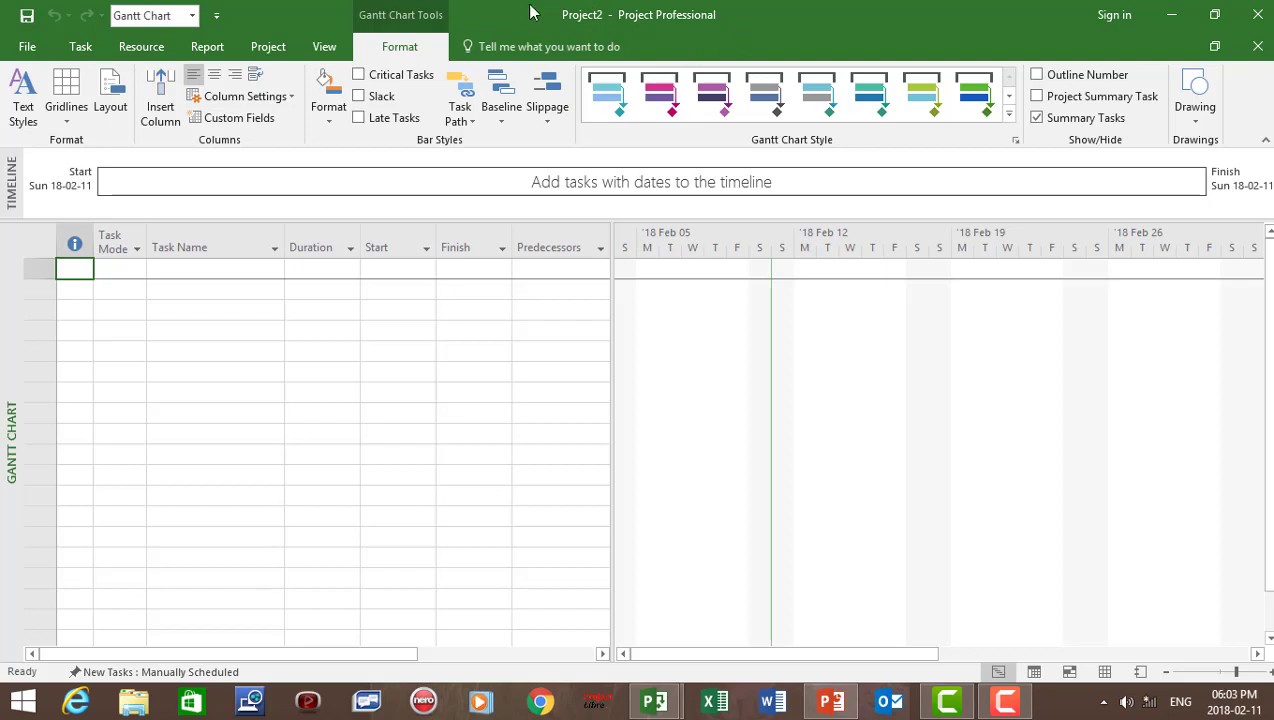
Save the project as "Learn MS Project 2016" in the "Setting-up a Project in MS Project 2016" folder.
left_click(27, 47)
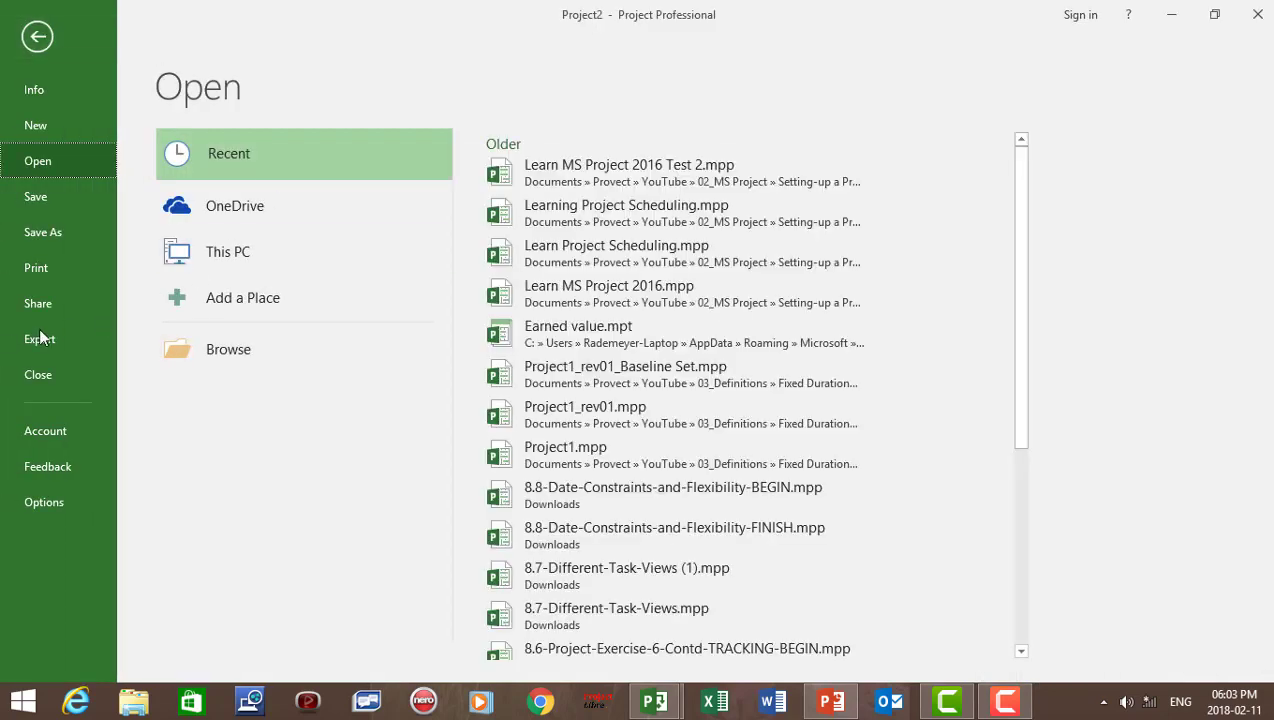
left_click(41, 233)
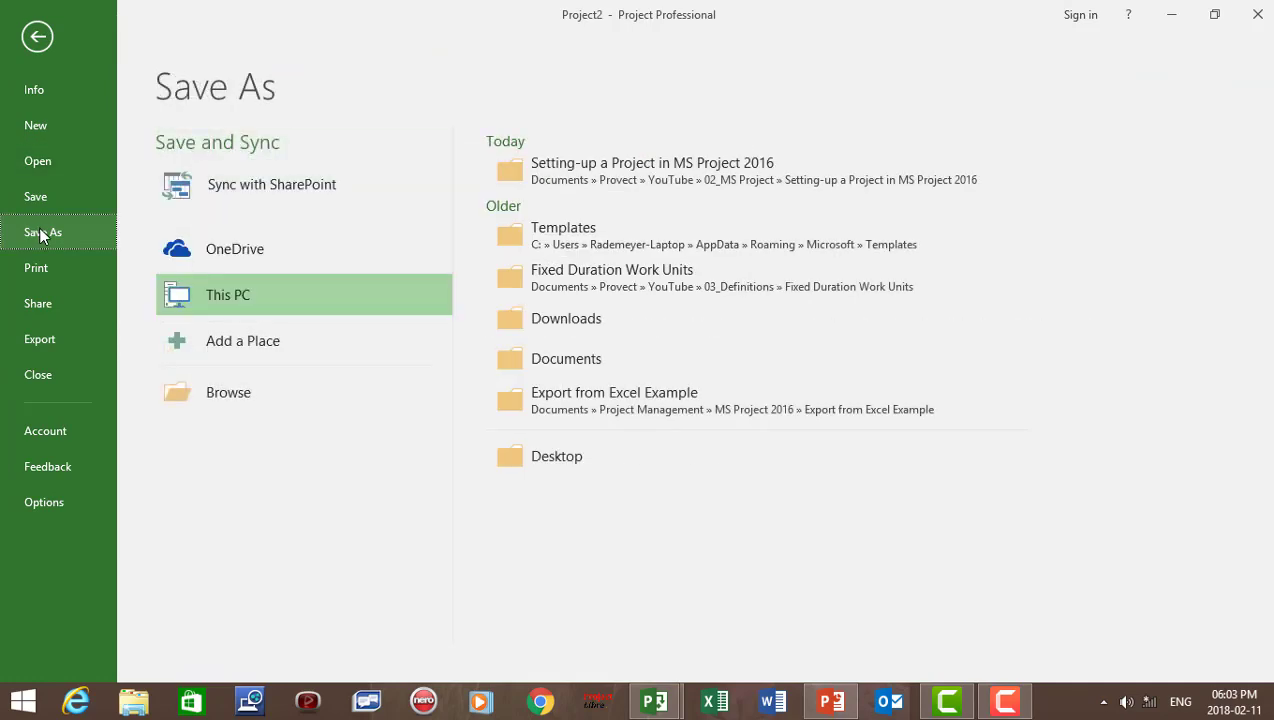
left_click(523, 178)
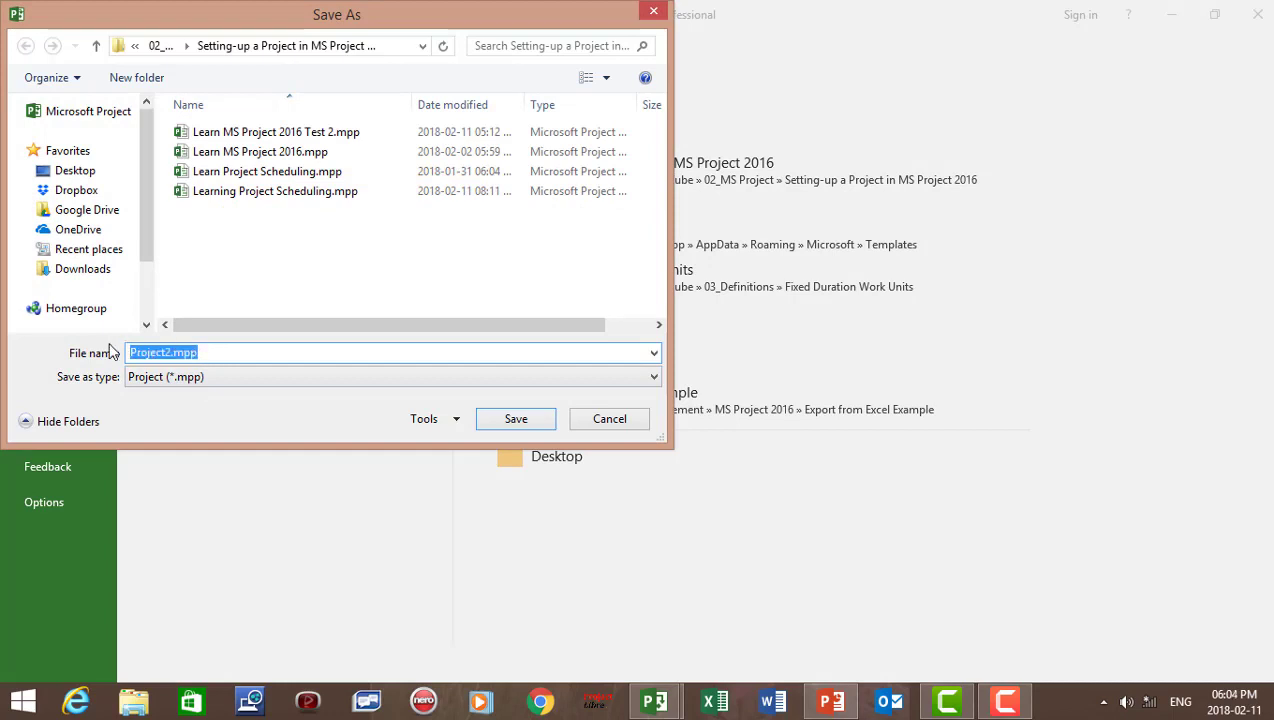
type("Learn ")
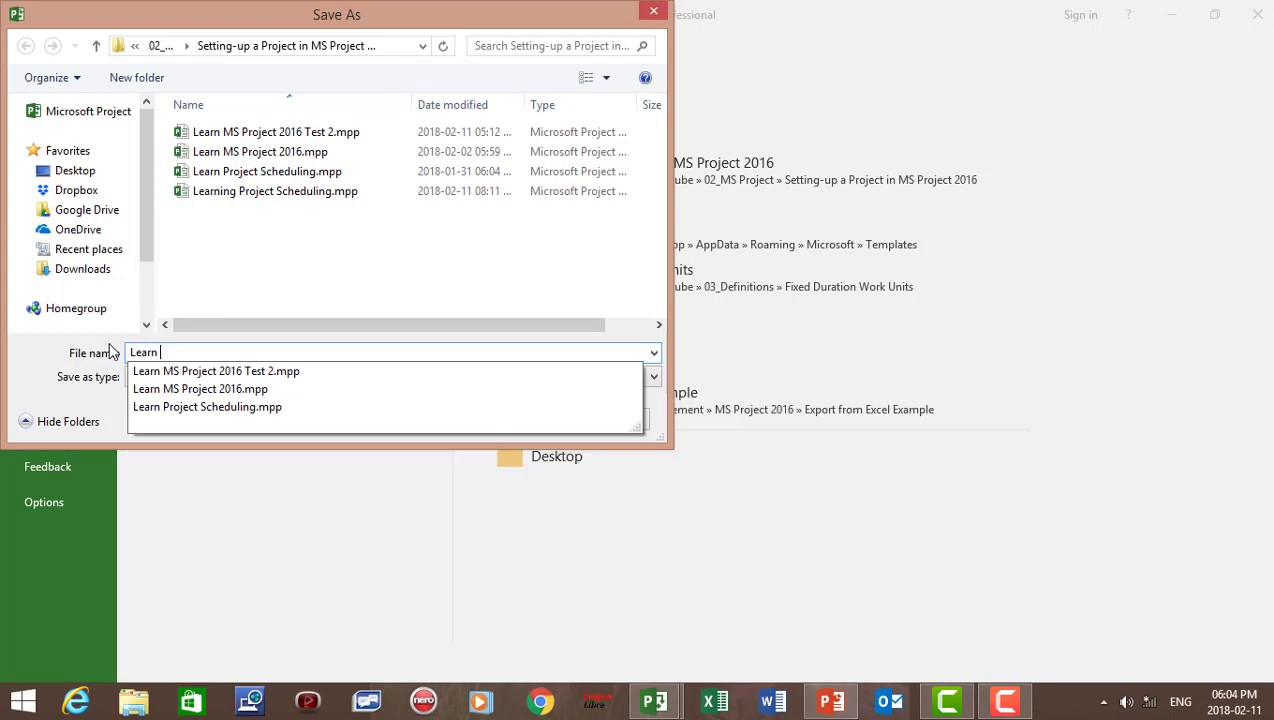
type("MS Pro")
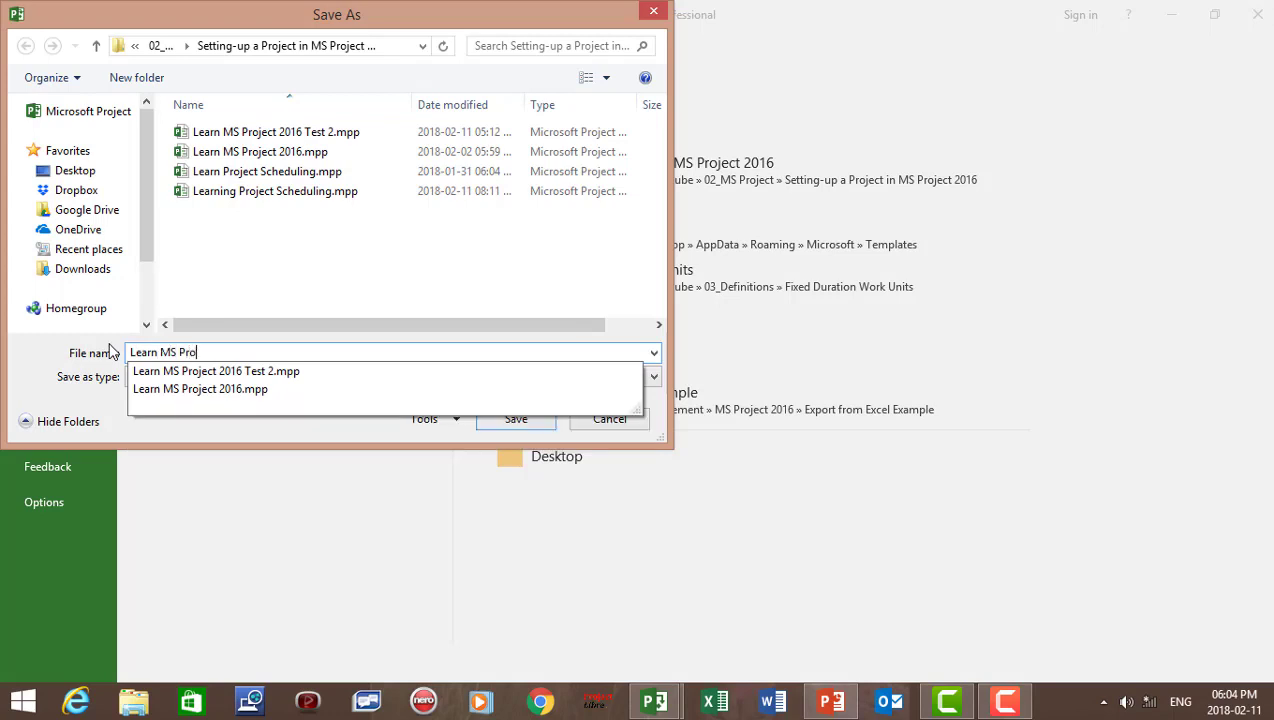
type("ject 2016")
key("Return")
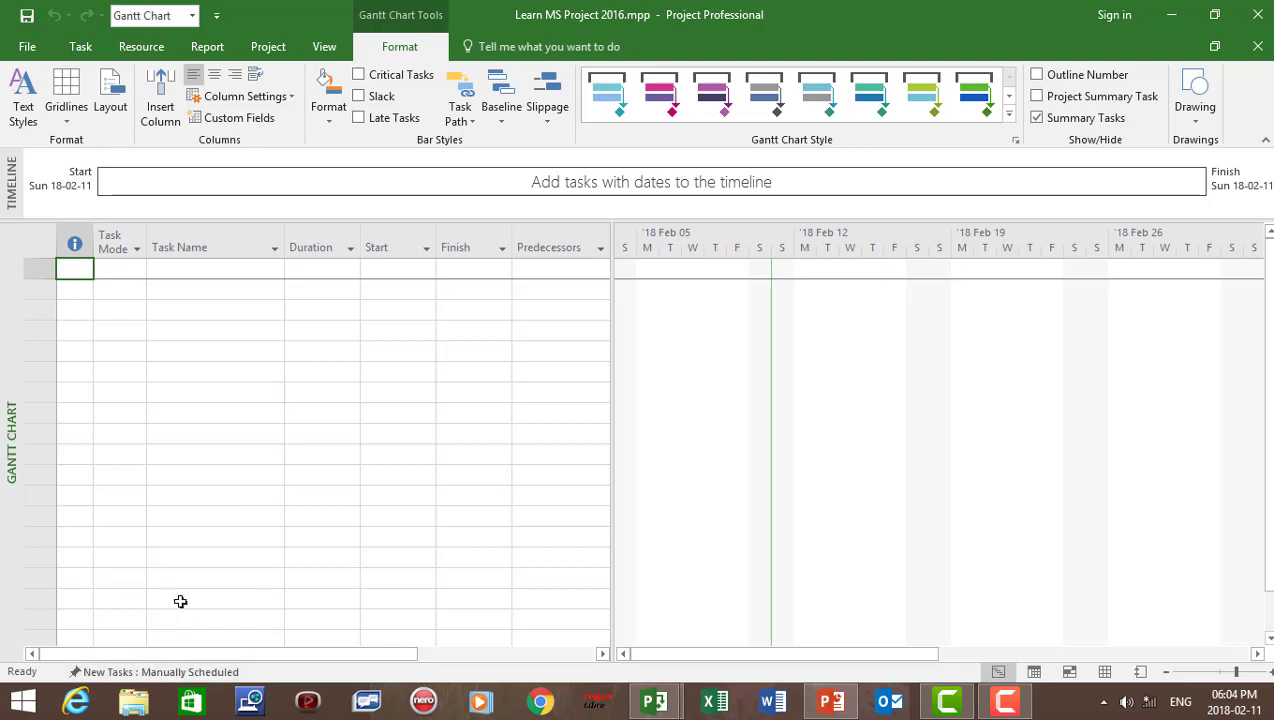
Set new tasks to Auto Scheduled and change the project's default task type to Fixed Duration.
left_click(167, 677)
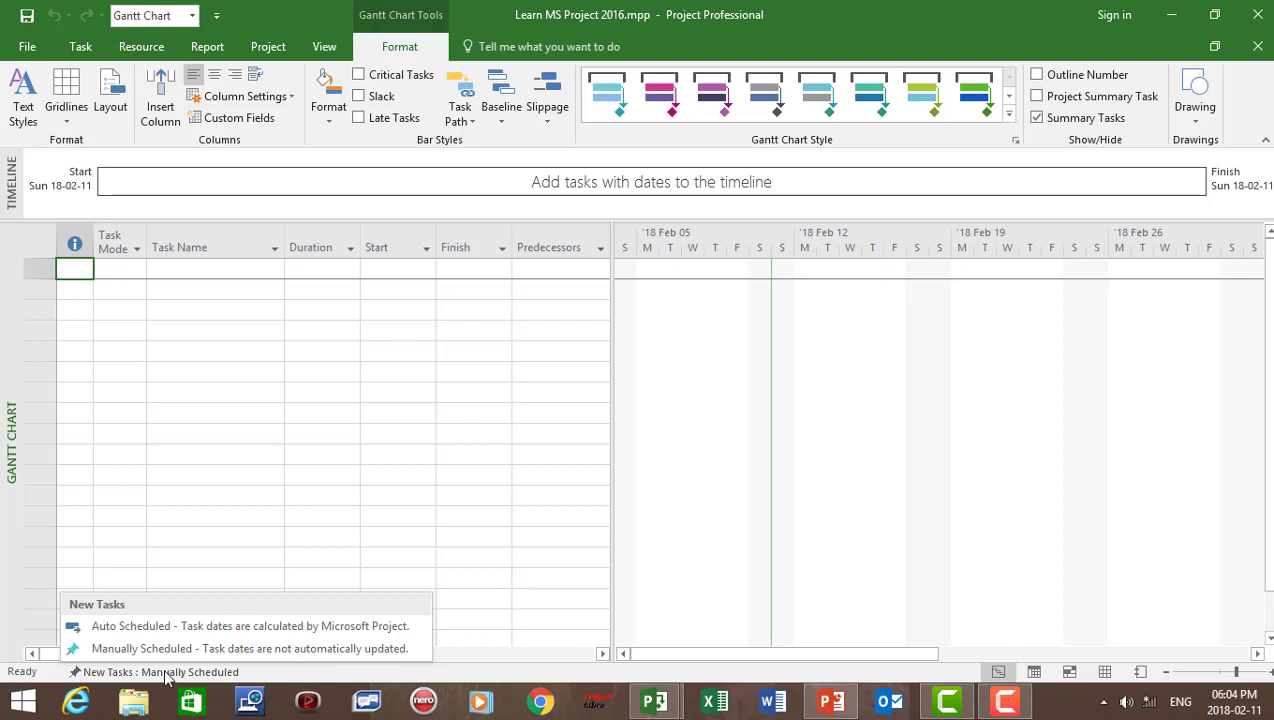
left_click(190, 627)
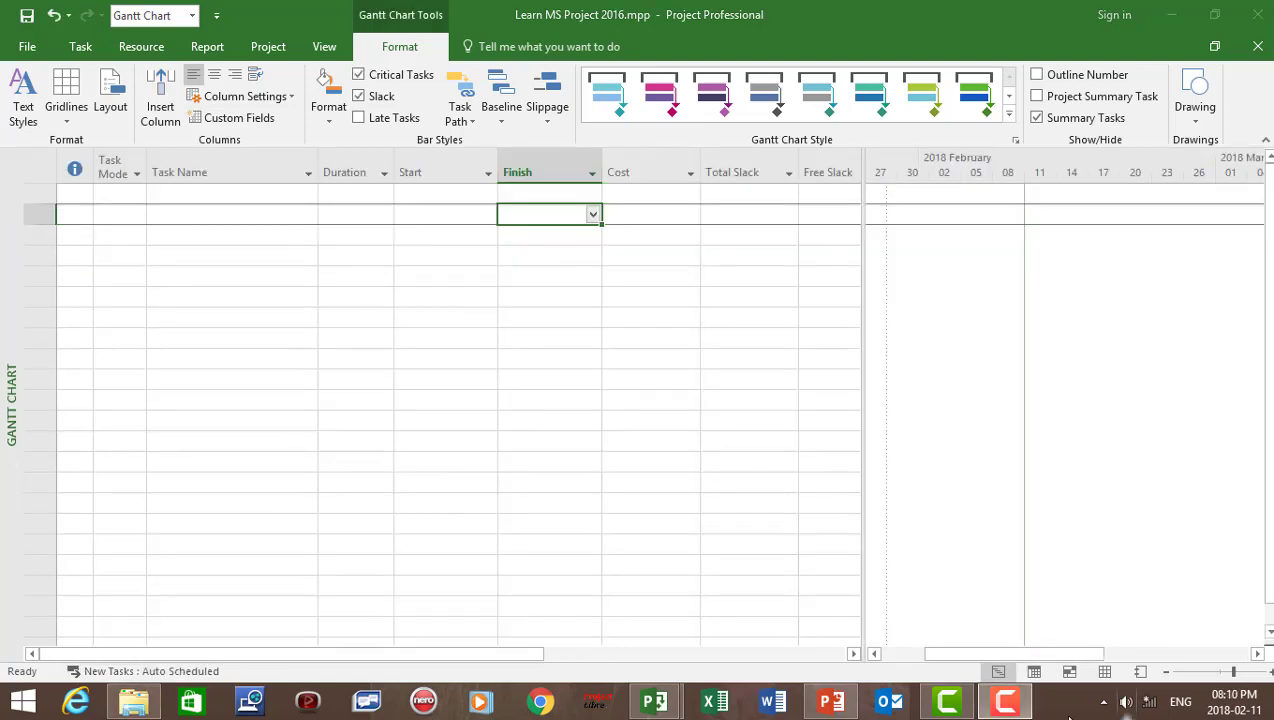
left_click(38, 48)
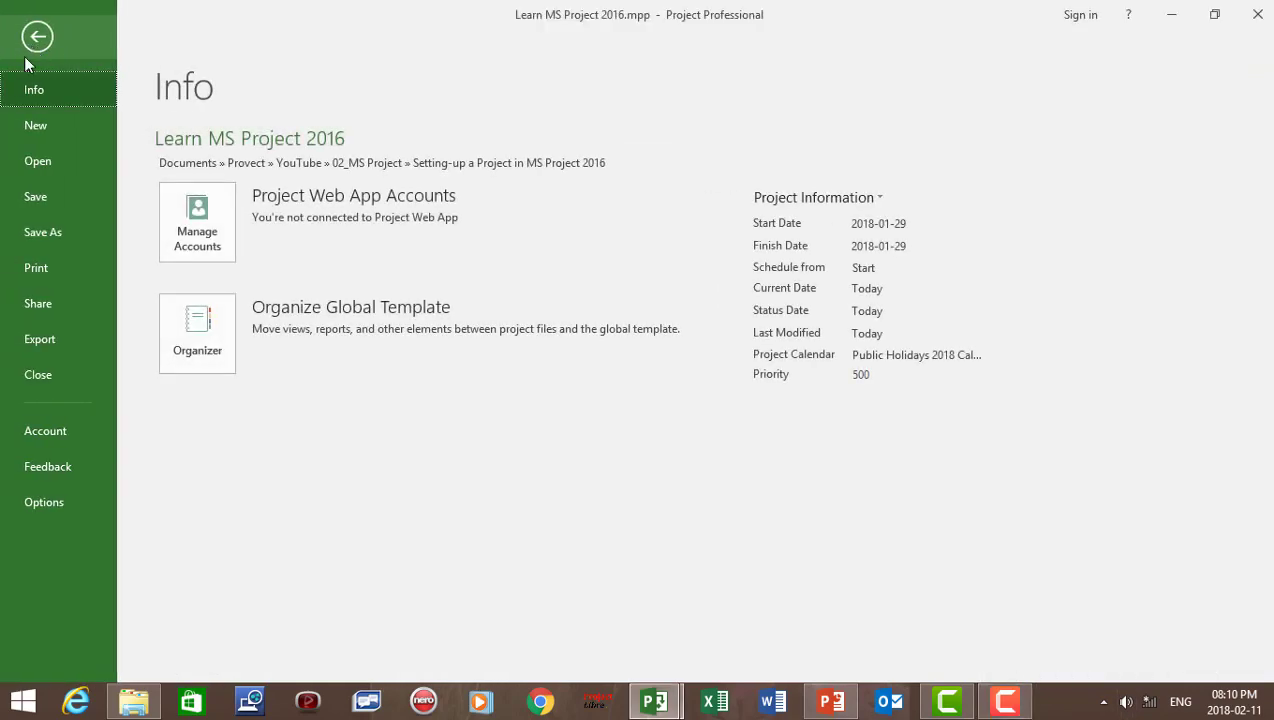
left_click(33, 503)
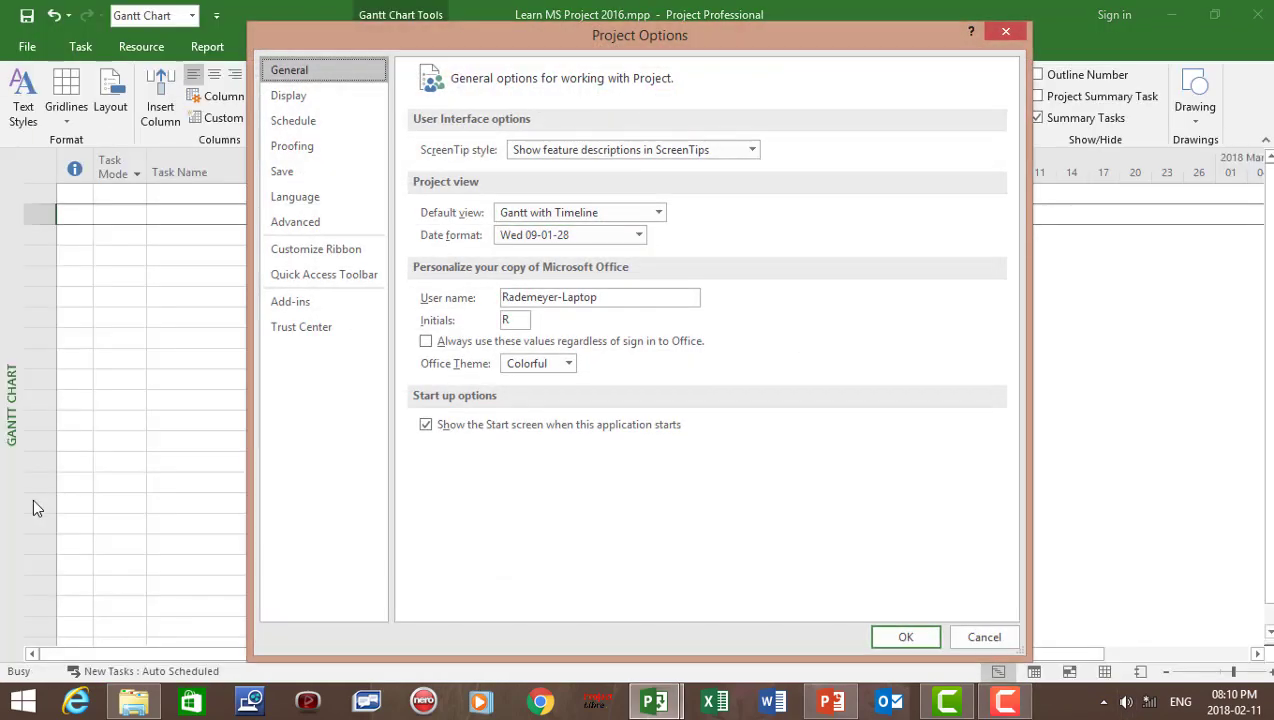
left_click(295, 120)
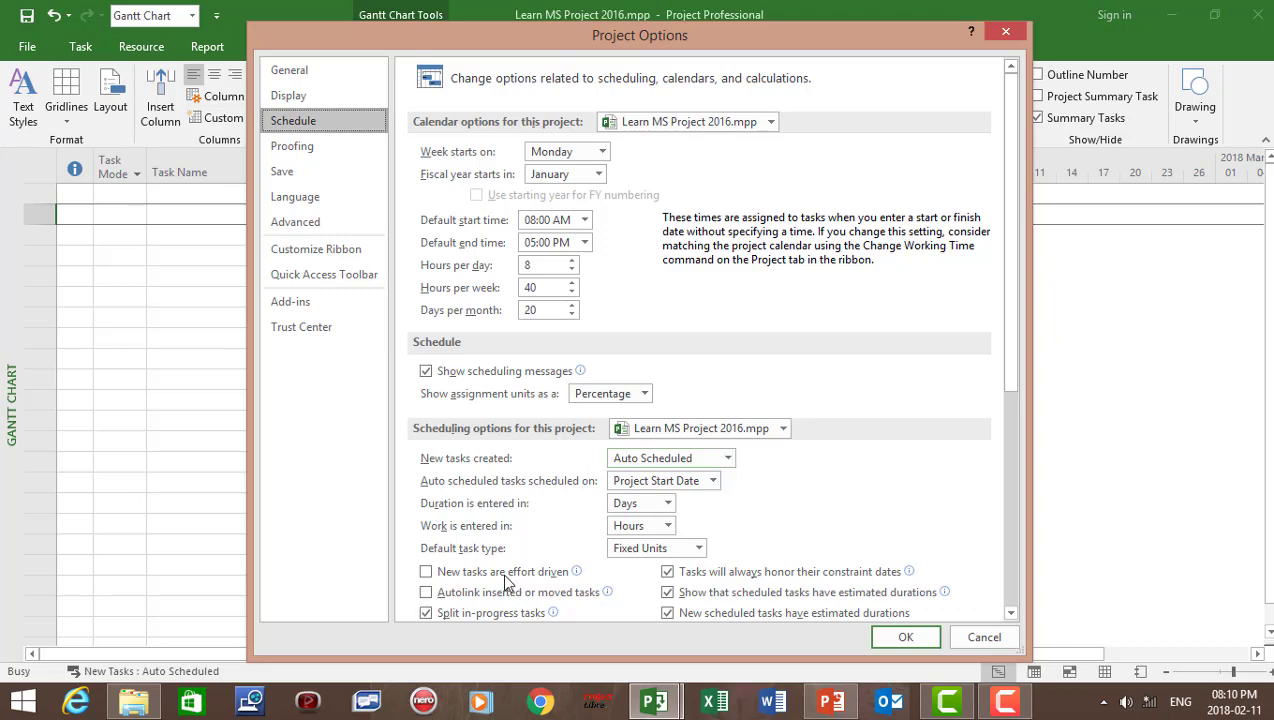
left_click(700, 546)
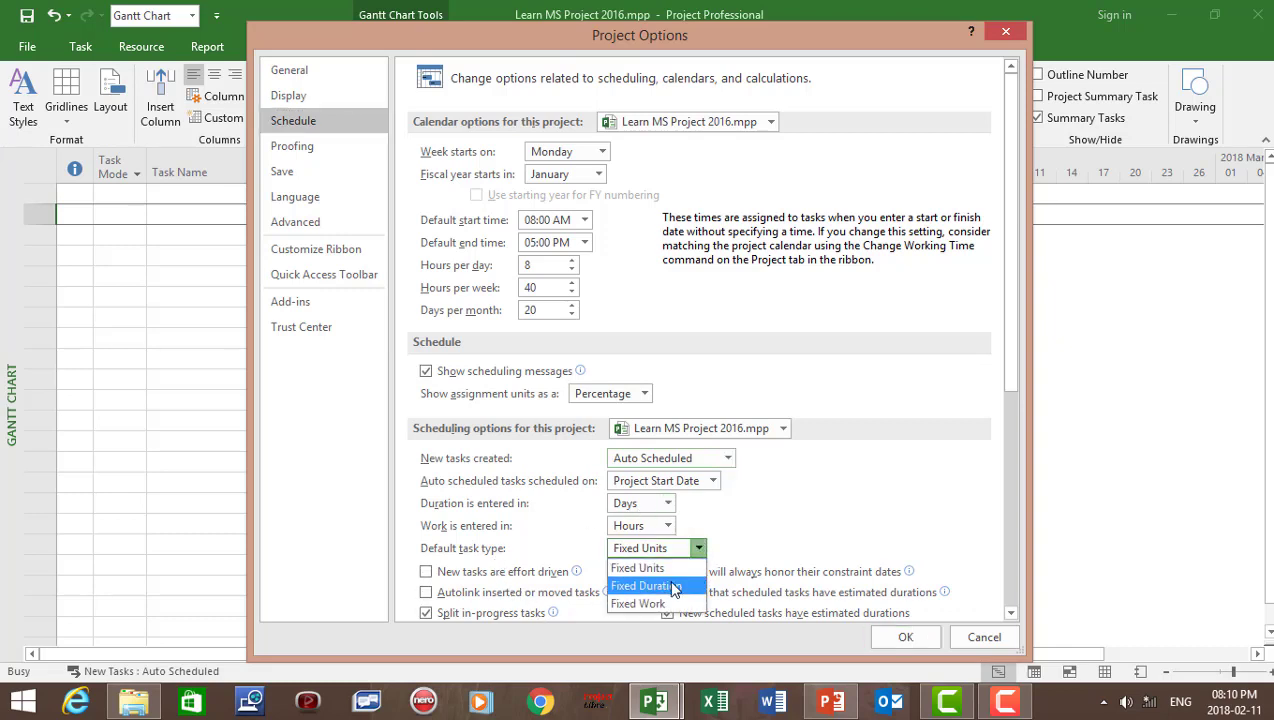
left_click(670, 584)
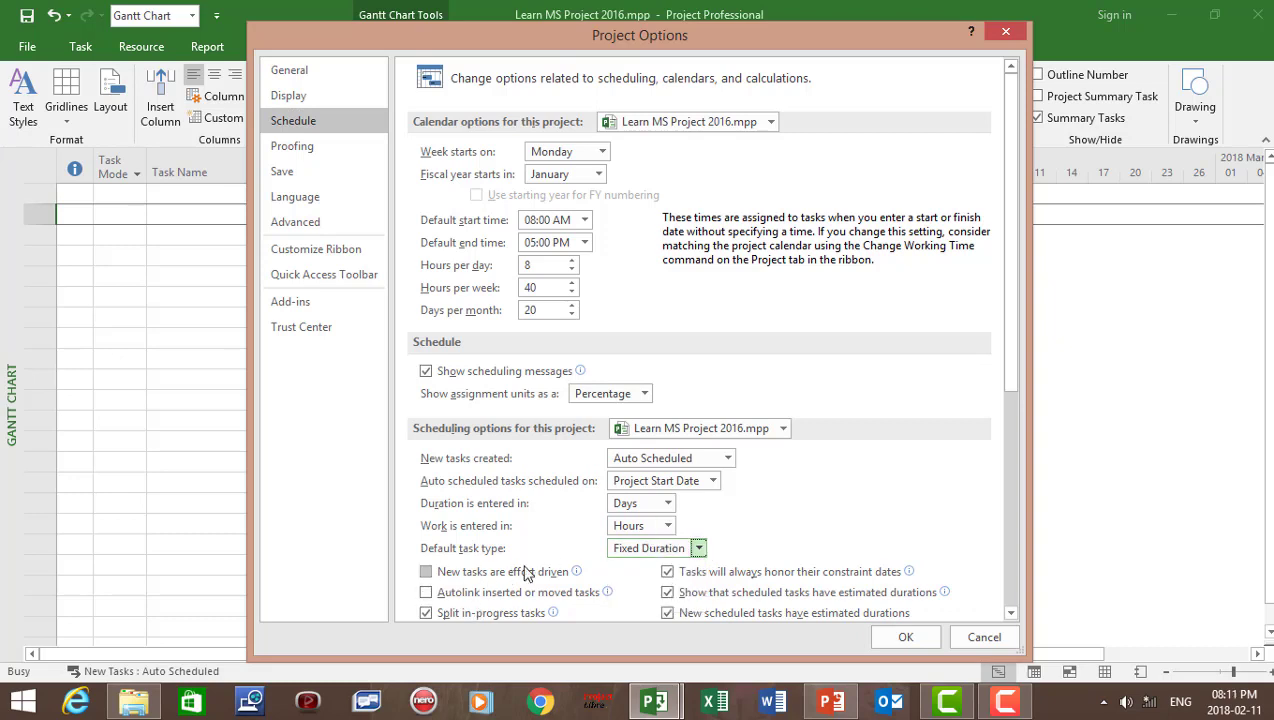
mouse_move(541, 588)
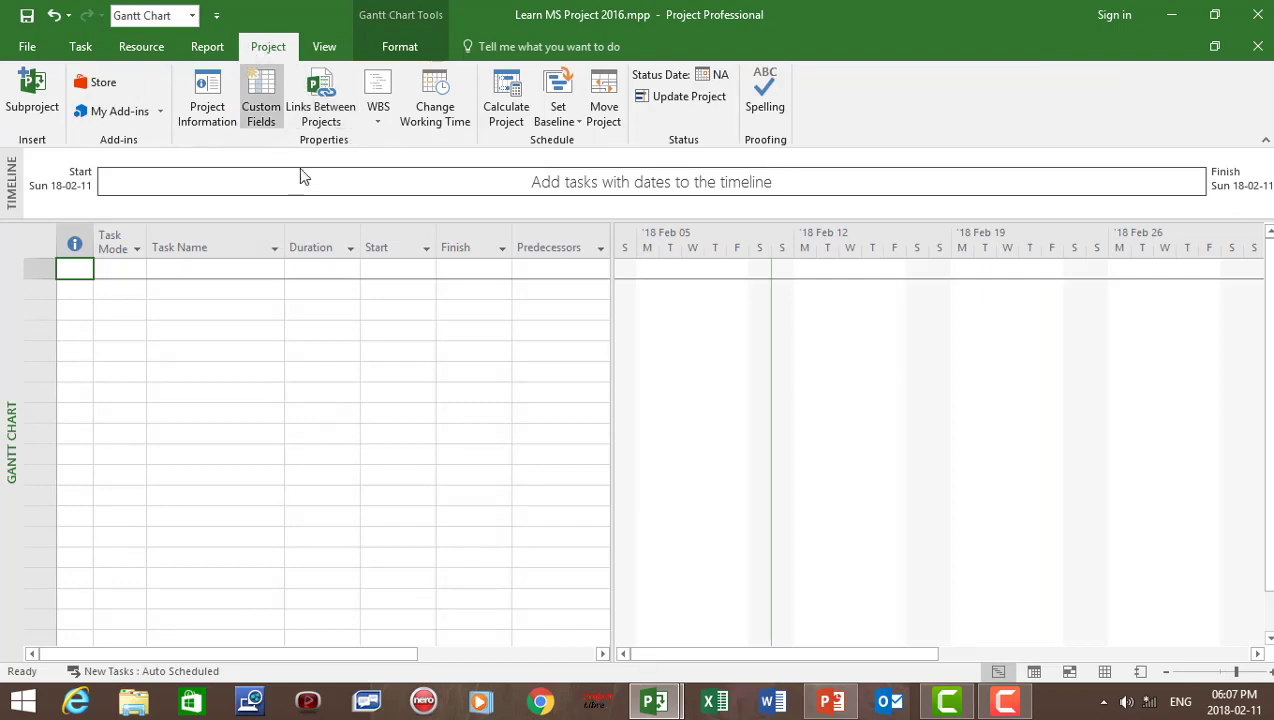
Create a new base calendar named "Public Holidays 2018 Calendar".
left_click(448, 101)
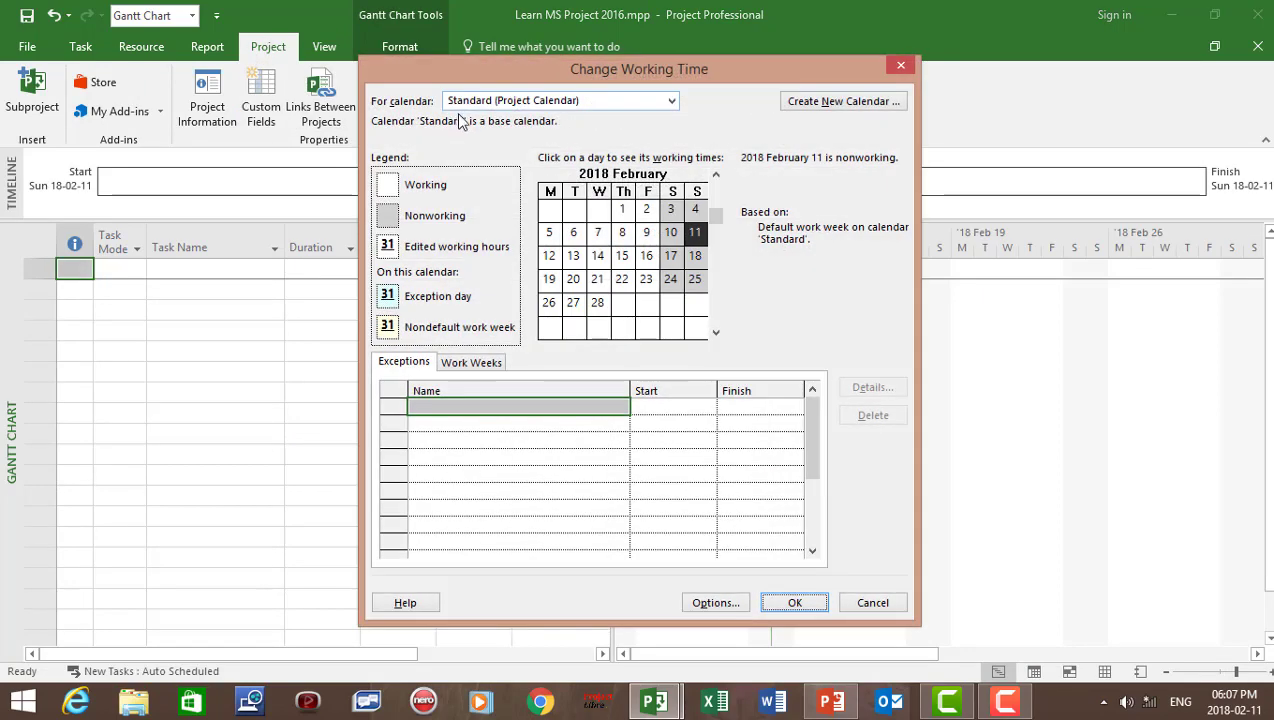
left_click(838, 103)
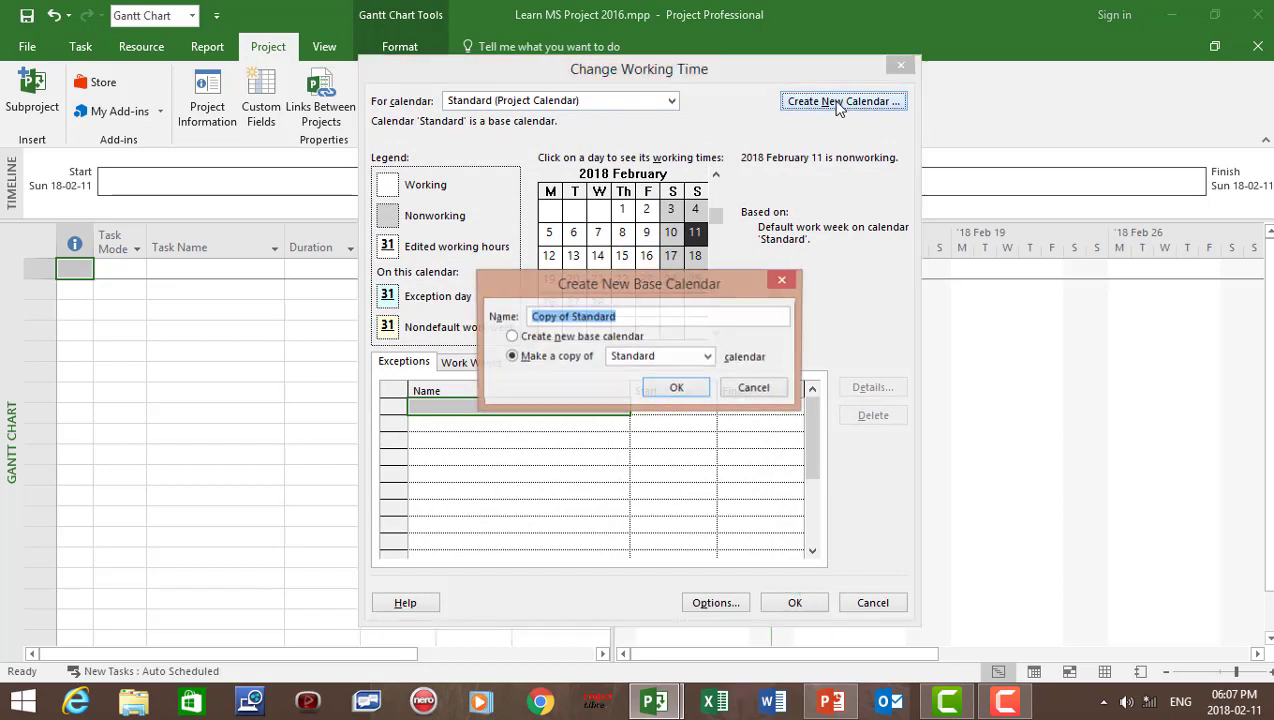
left_click(512, 338)
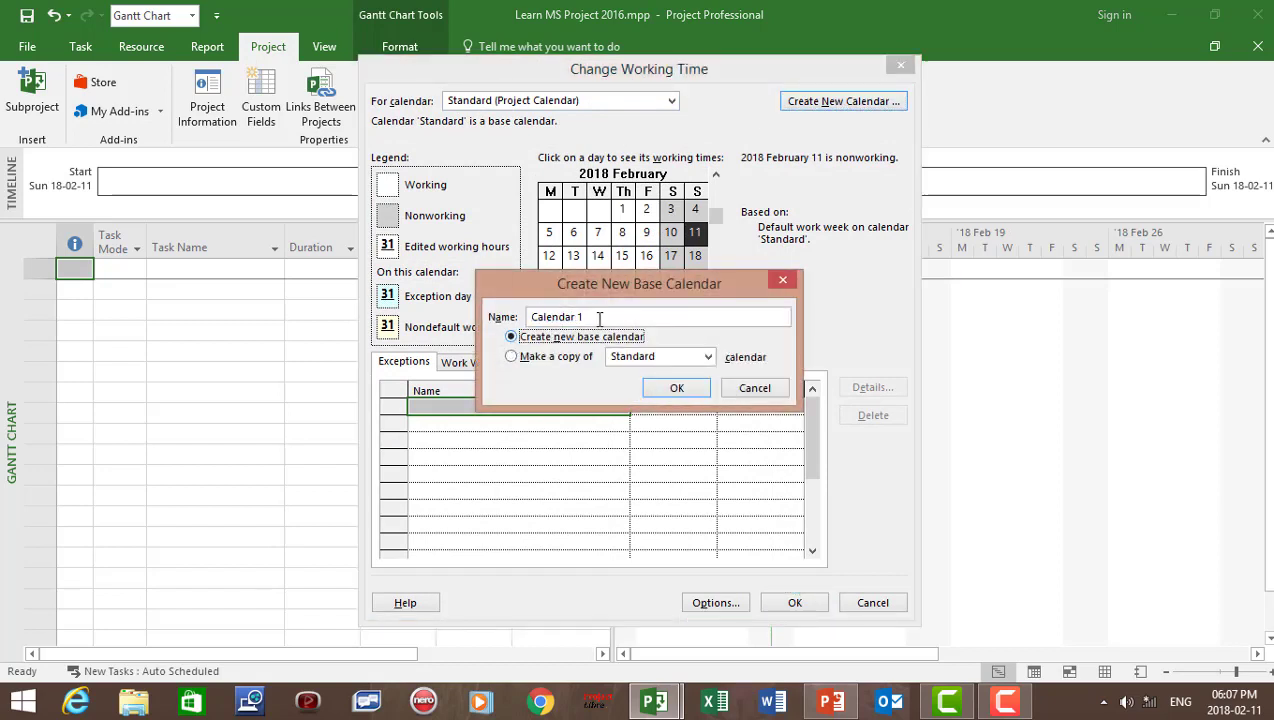
left_click_drag(584, 316, 497, 313)
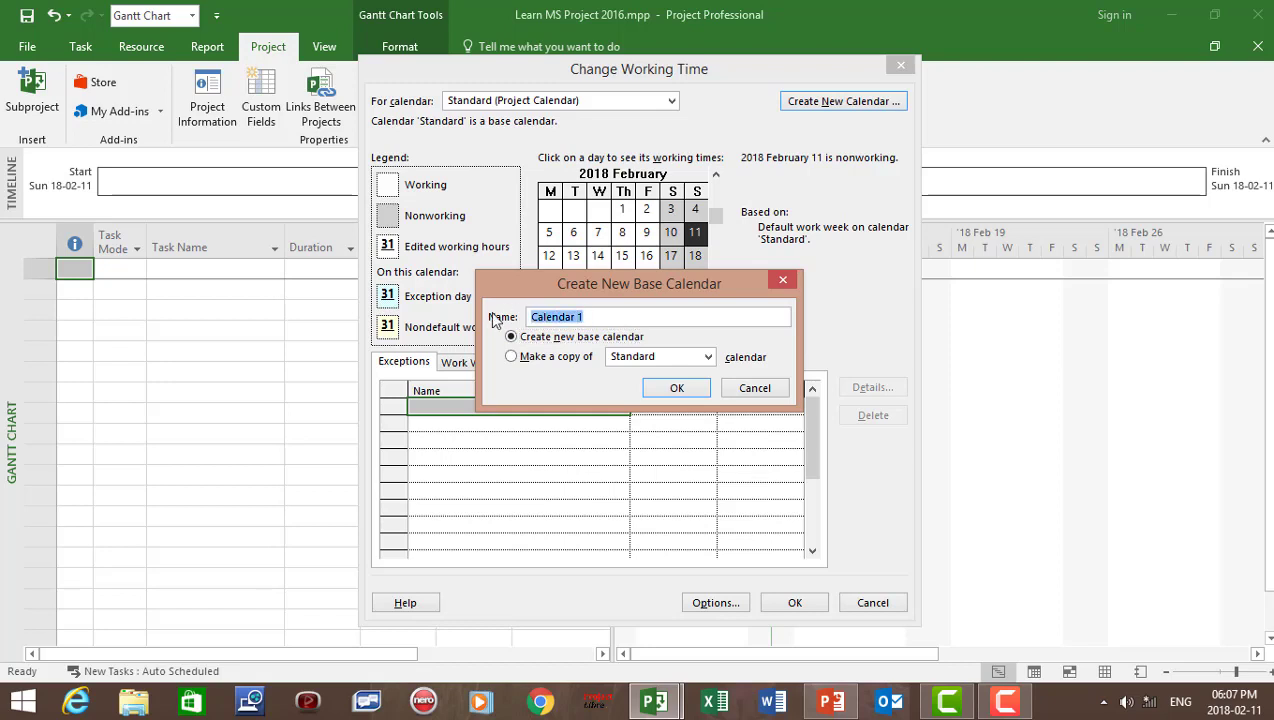
type("Public Holiday")
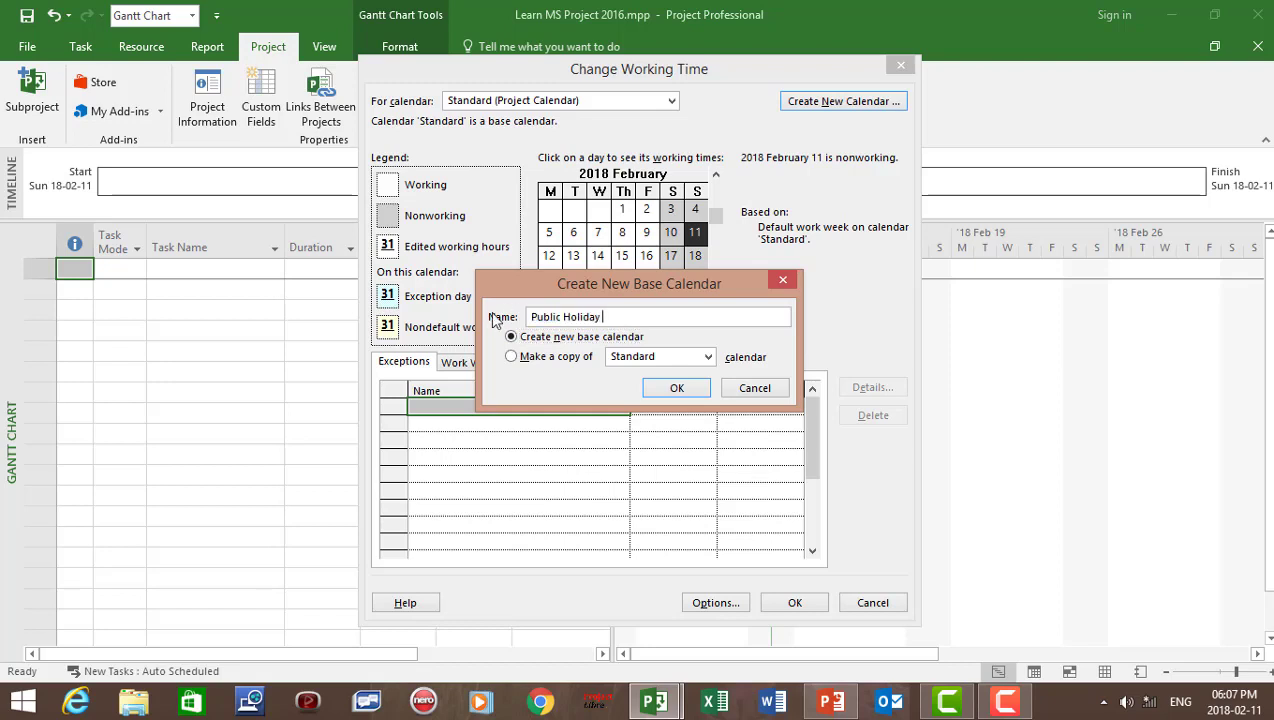
type("s 2018 Calendar")
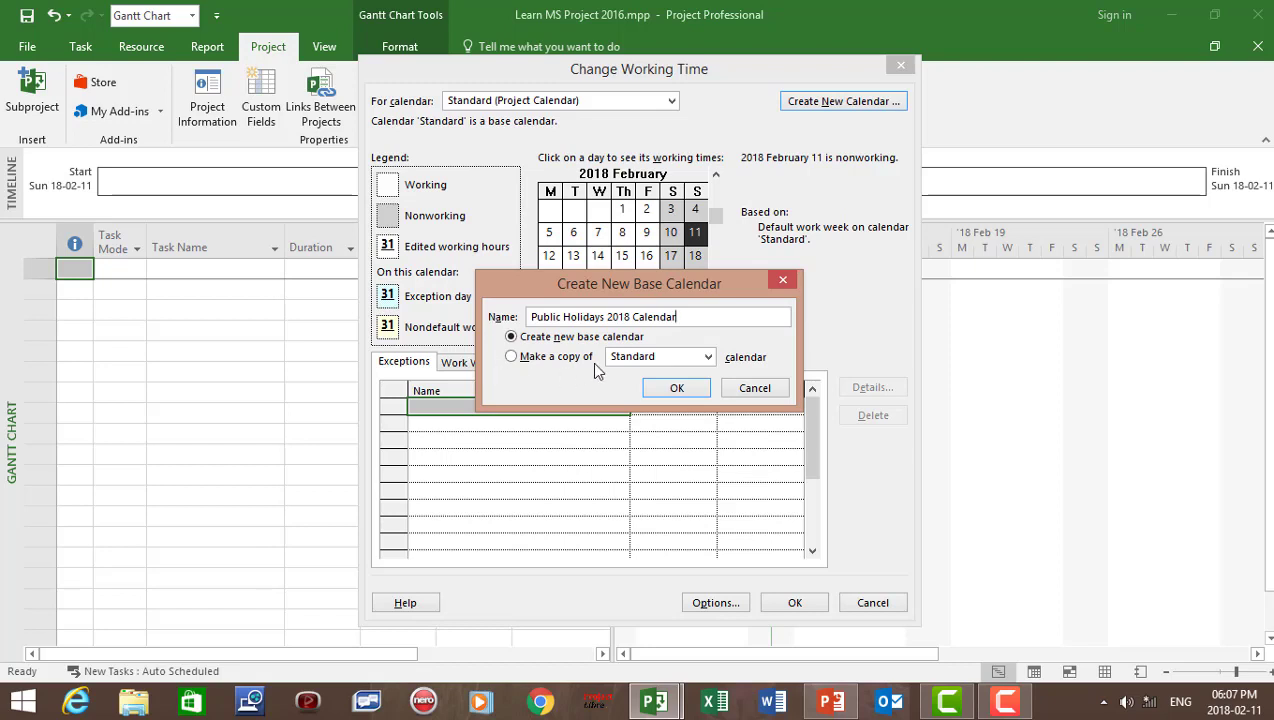
left_click(675, 388)
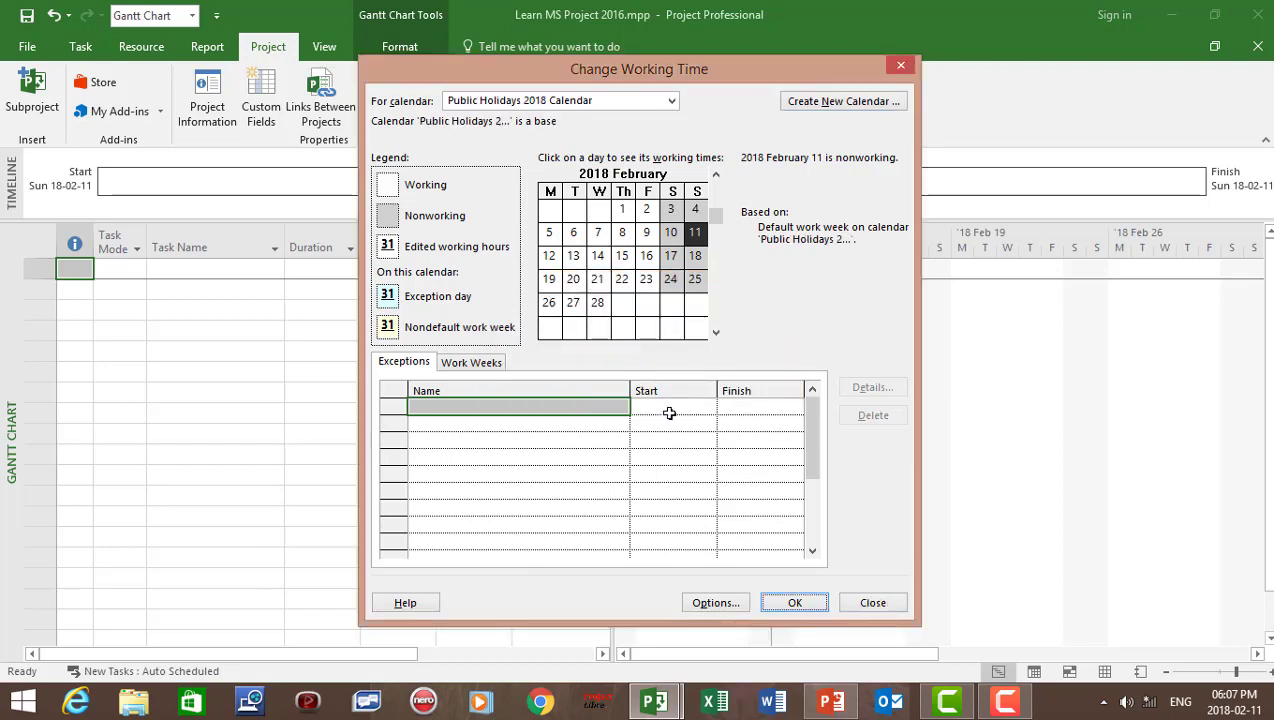
Add a "Public Holiday" exception on 2018-02-05 to the Public Holidays 2018 Calendar.
left_click(550, 234)
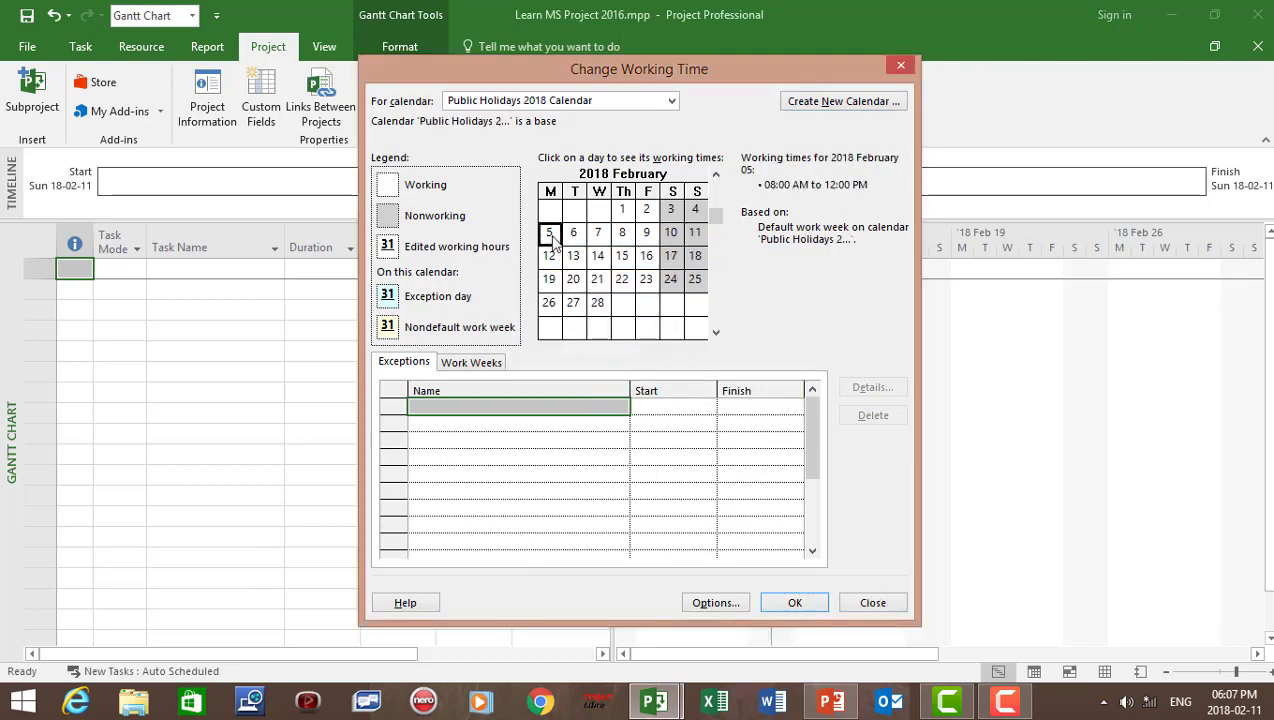
left_click(498, 407)
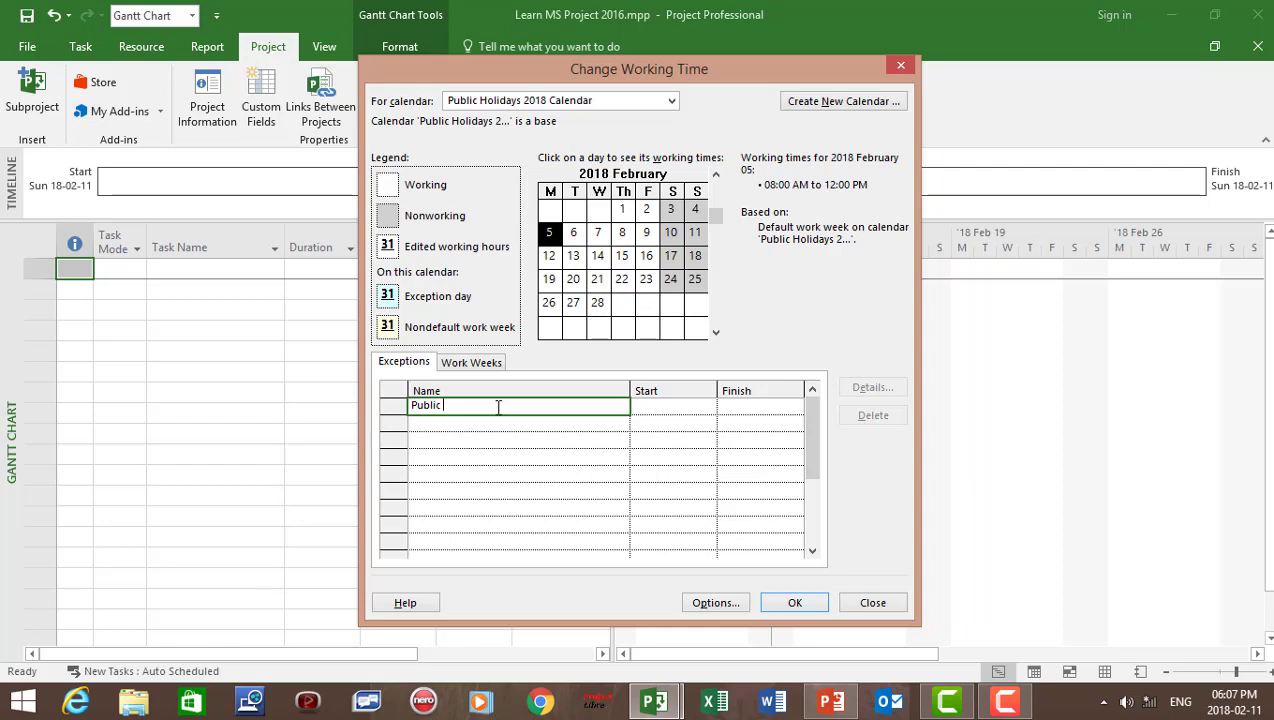
type("Public Holiday")
left_click(549, 424)
Add a second "Public Holiday" exception to the calendar on 2018-03-30.
scroll(633, 290, "down", 1)
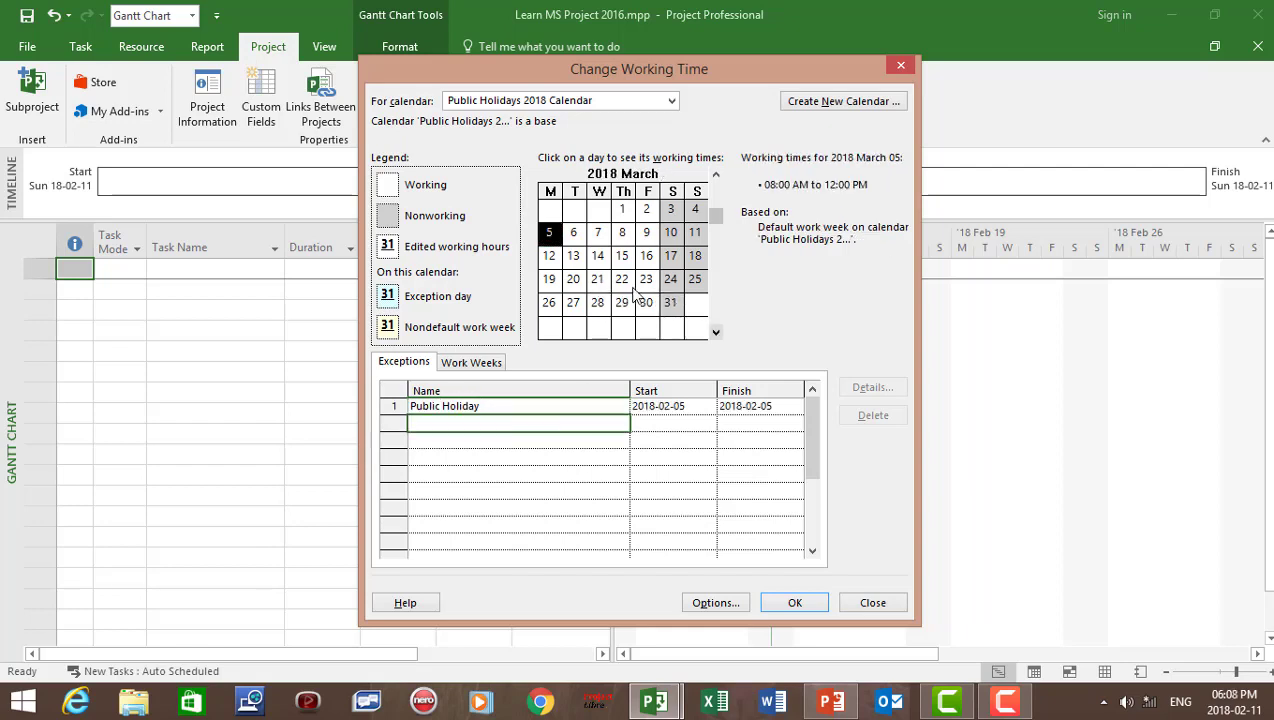
left_click(646, 302)
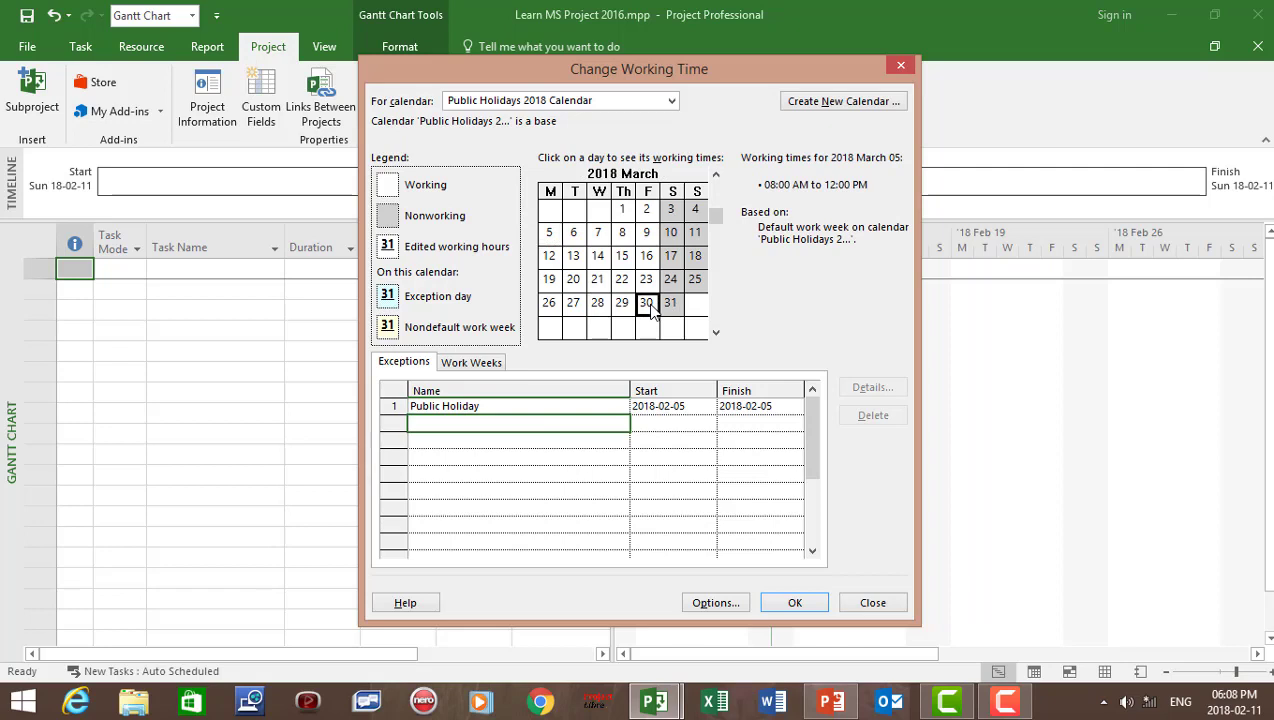
left_click(427, 428)
type("Public Holiday")
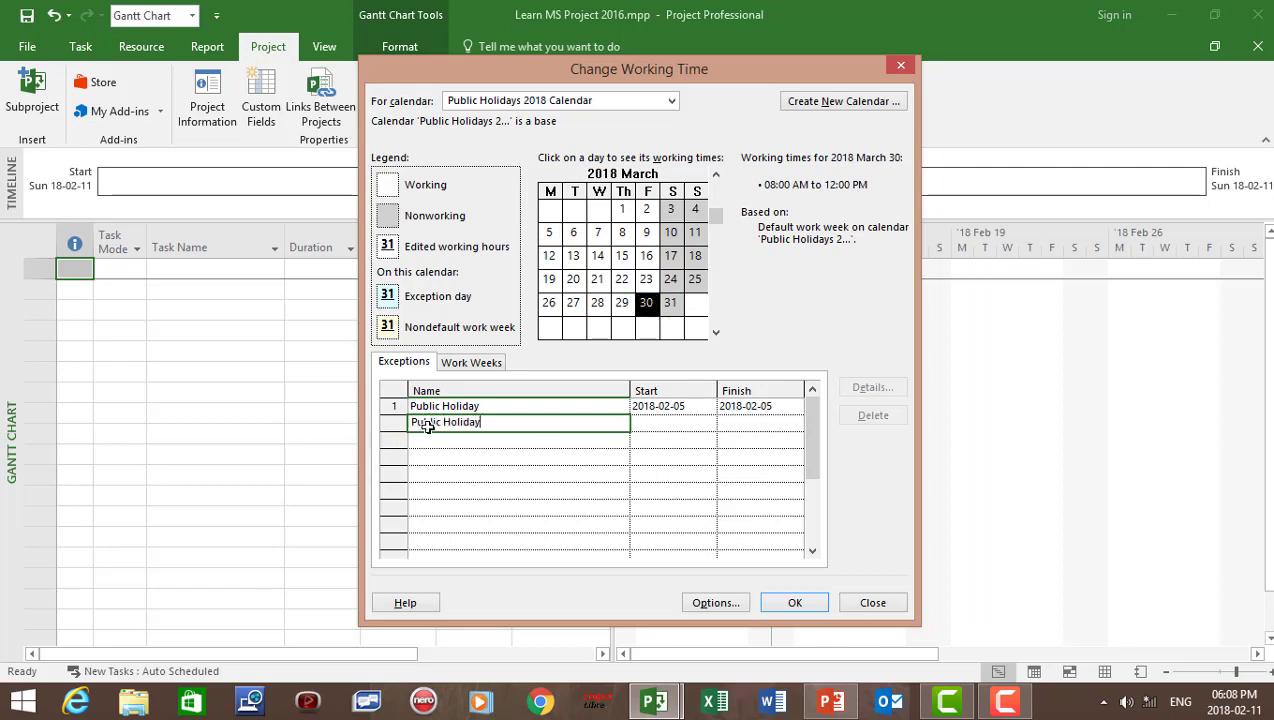
left_click(676, 422)
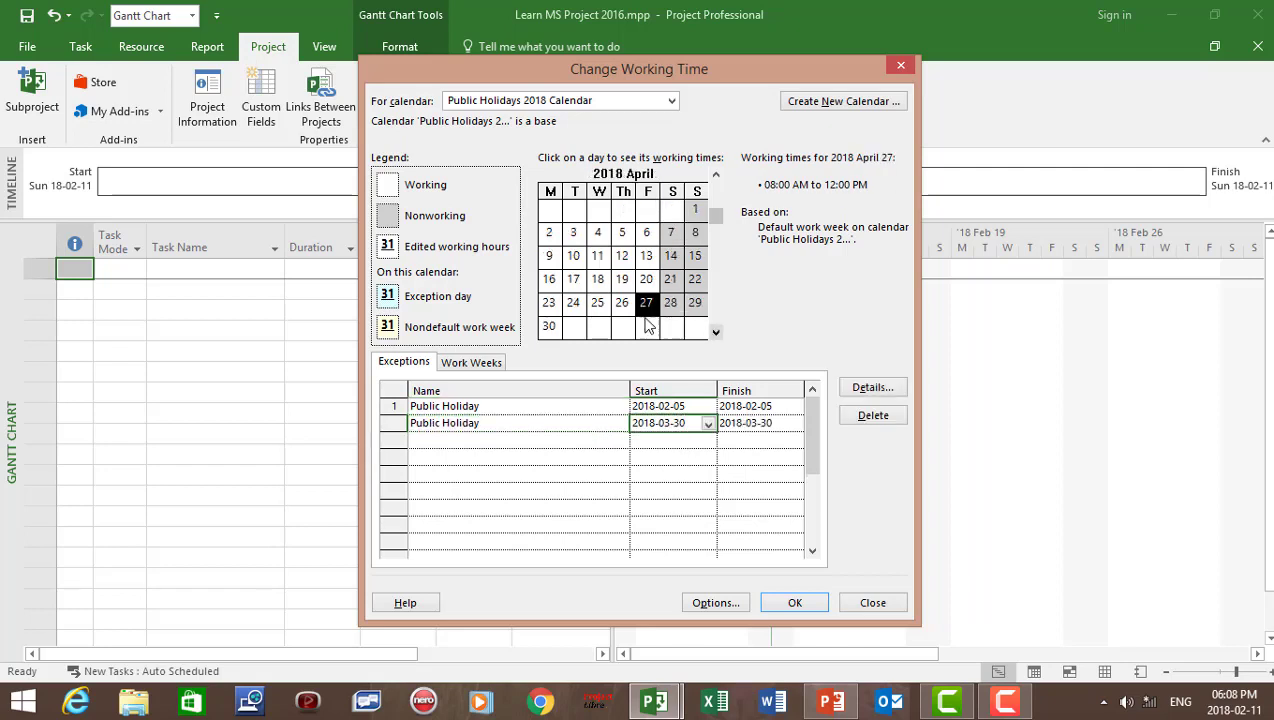
Add a third "Public Holiday" exception on 2018-04-02 and accept the working time changes.
left_click(549, 232)
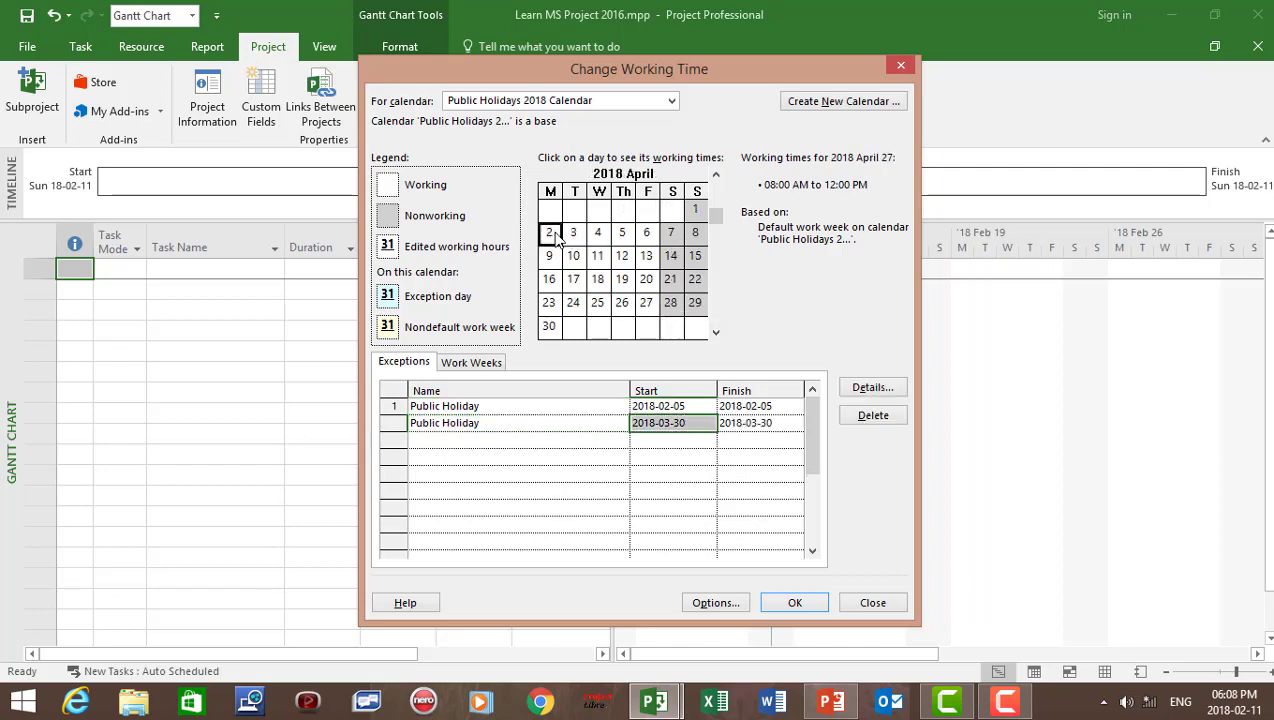
left_click(450, 440)
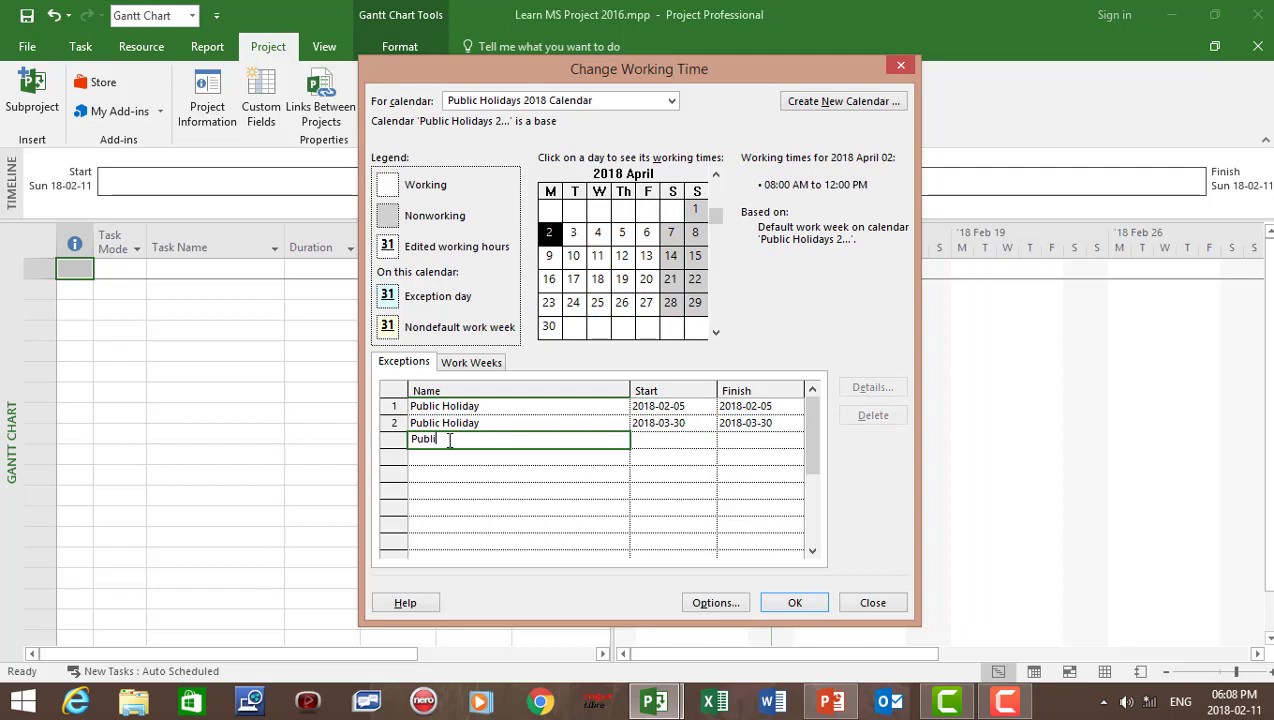
type("Public Holiday")
left_click(652, 440)
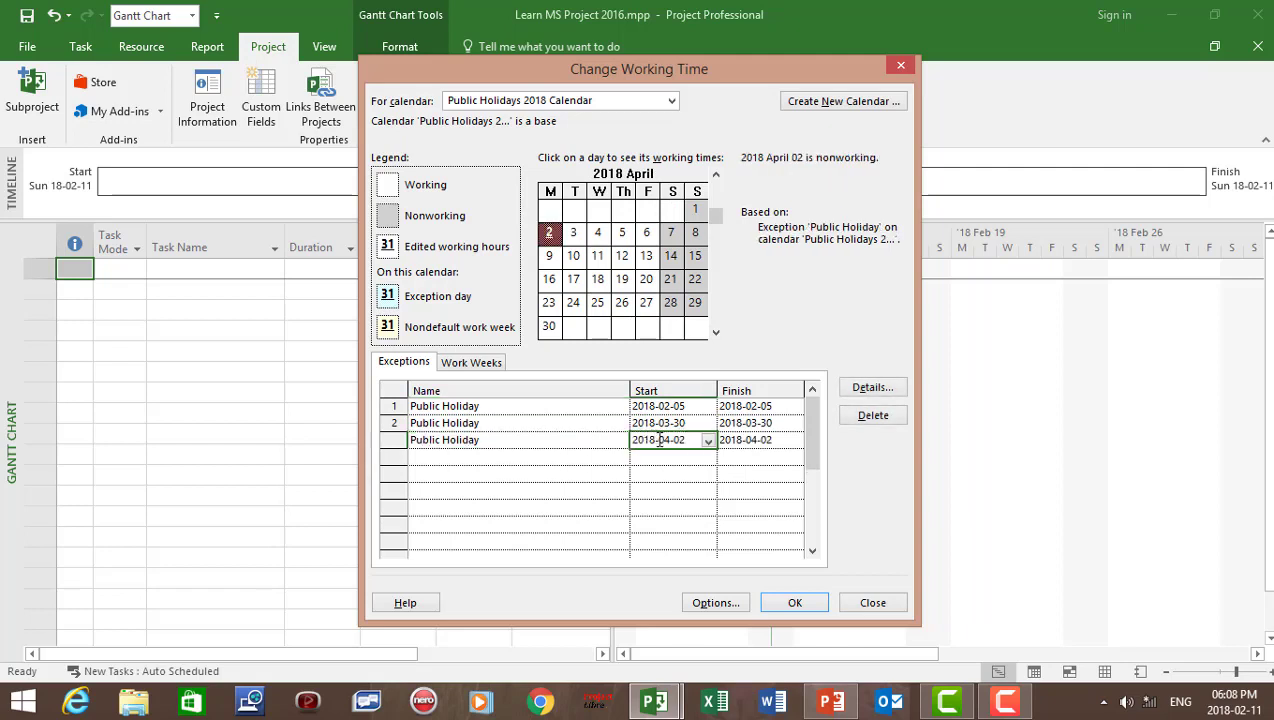
left_click(794, 604)
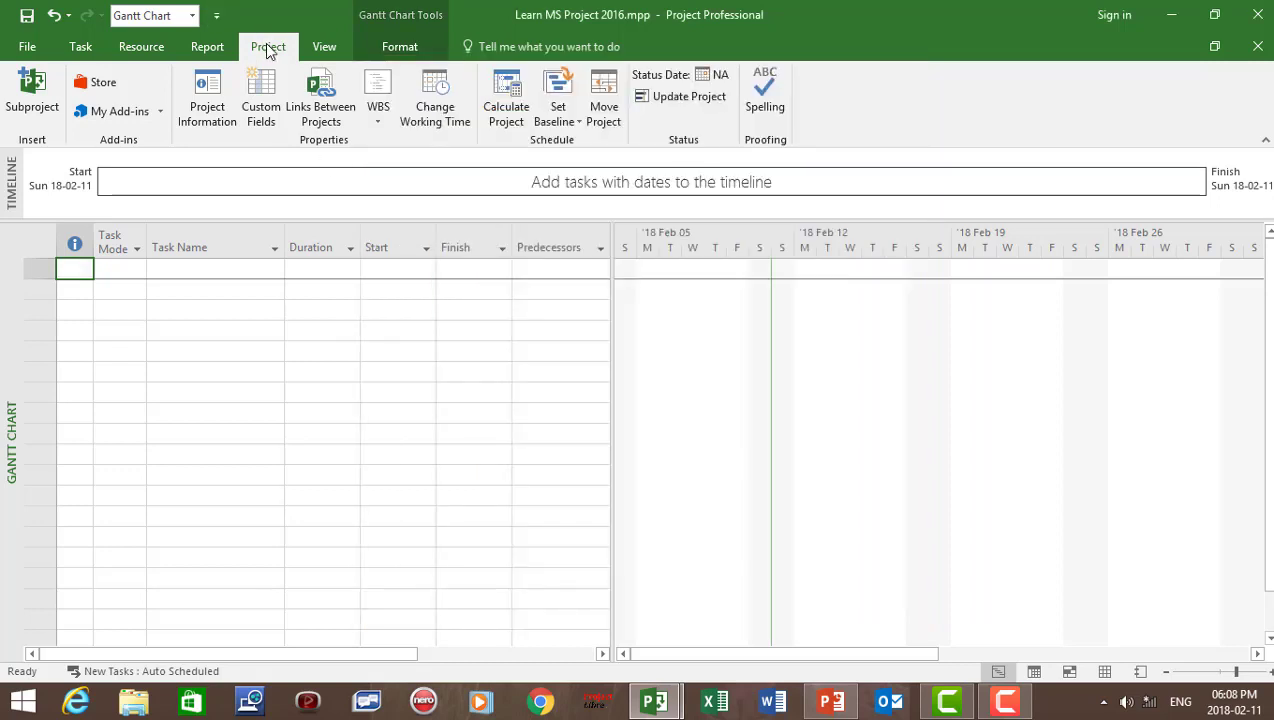
Set the project's start date to Mon 18-01-29 in the project information.
left_click(207, 100)
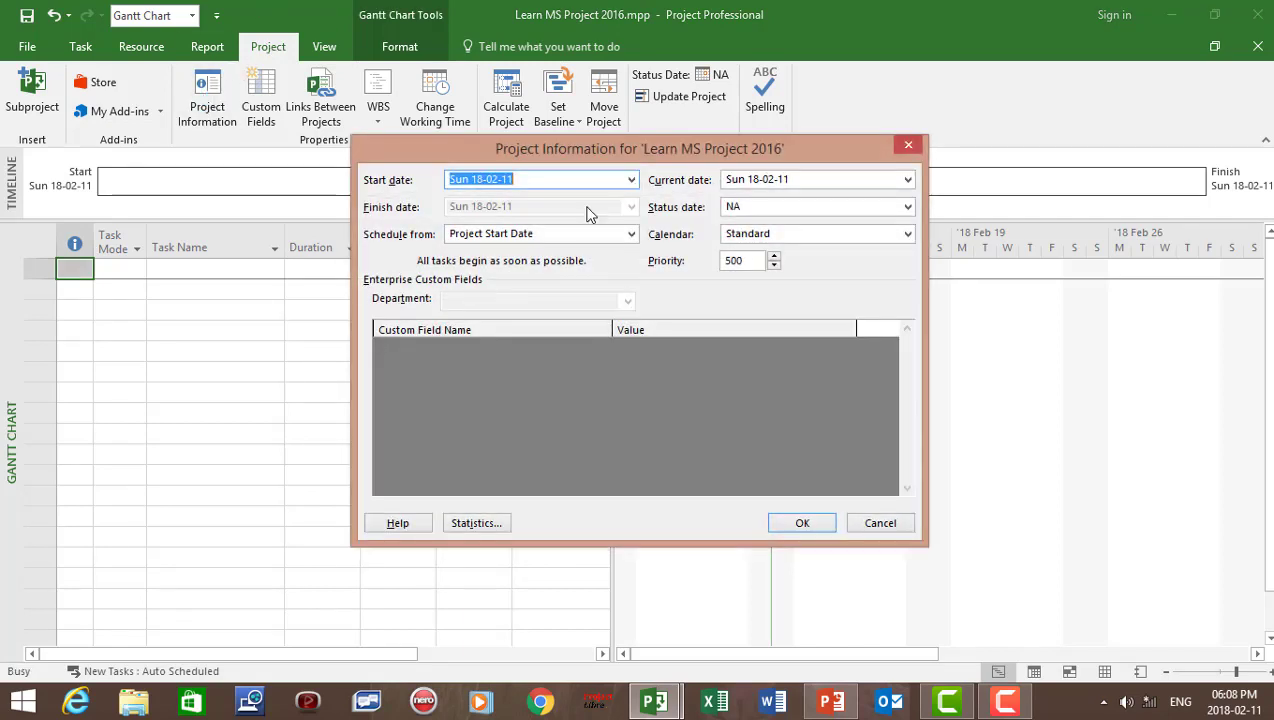
left_click(631, 180)
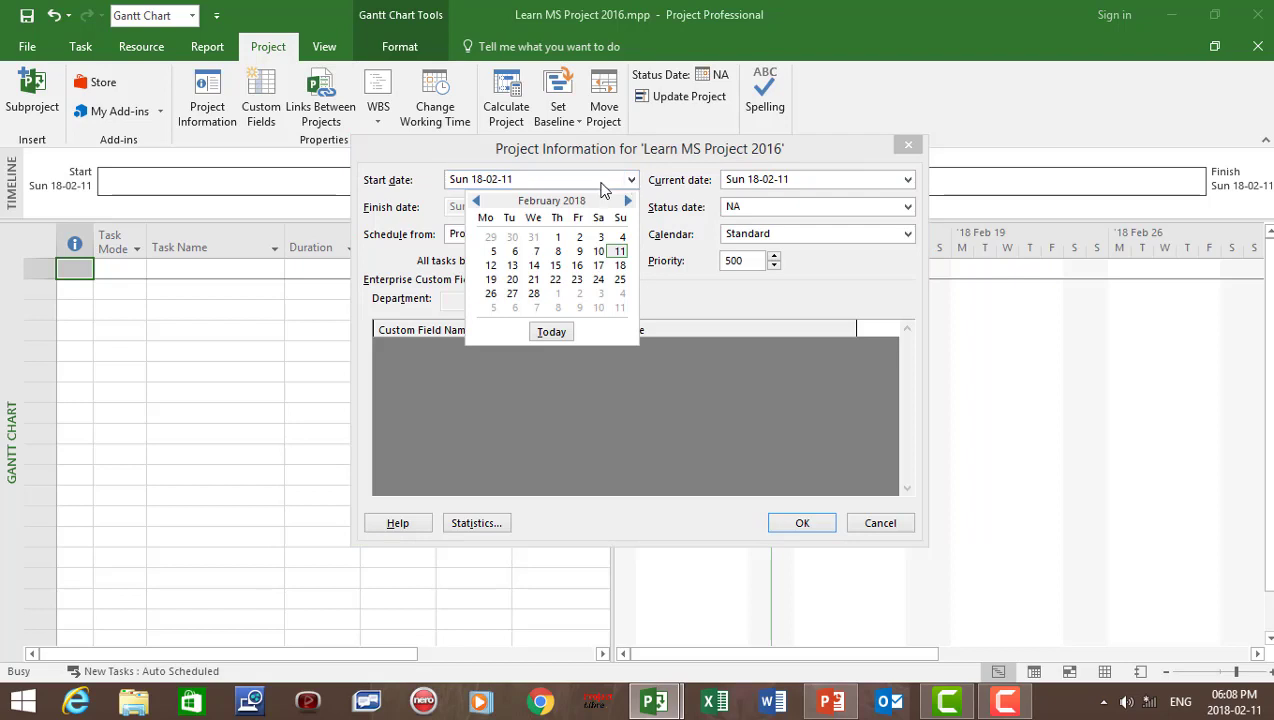
left_click(476, 203)
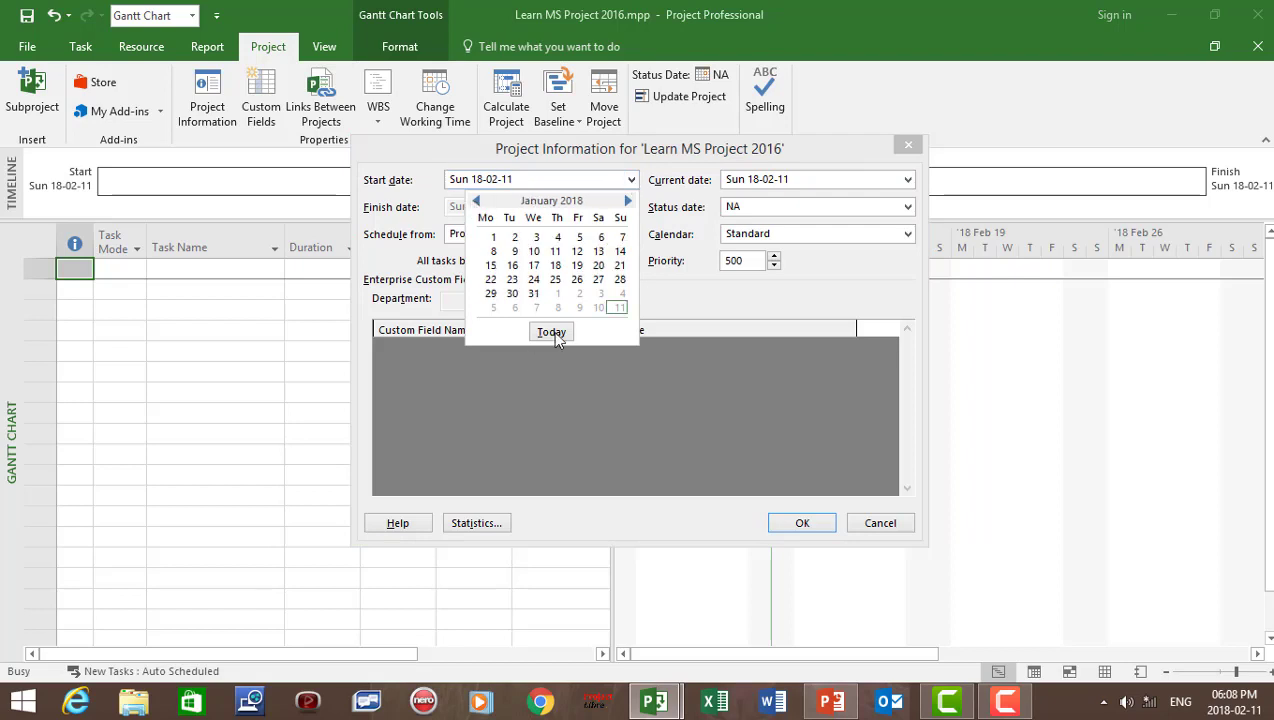
left_click(491, 293)
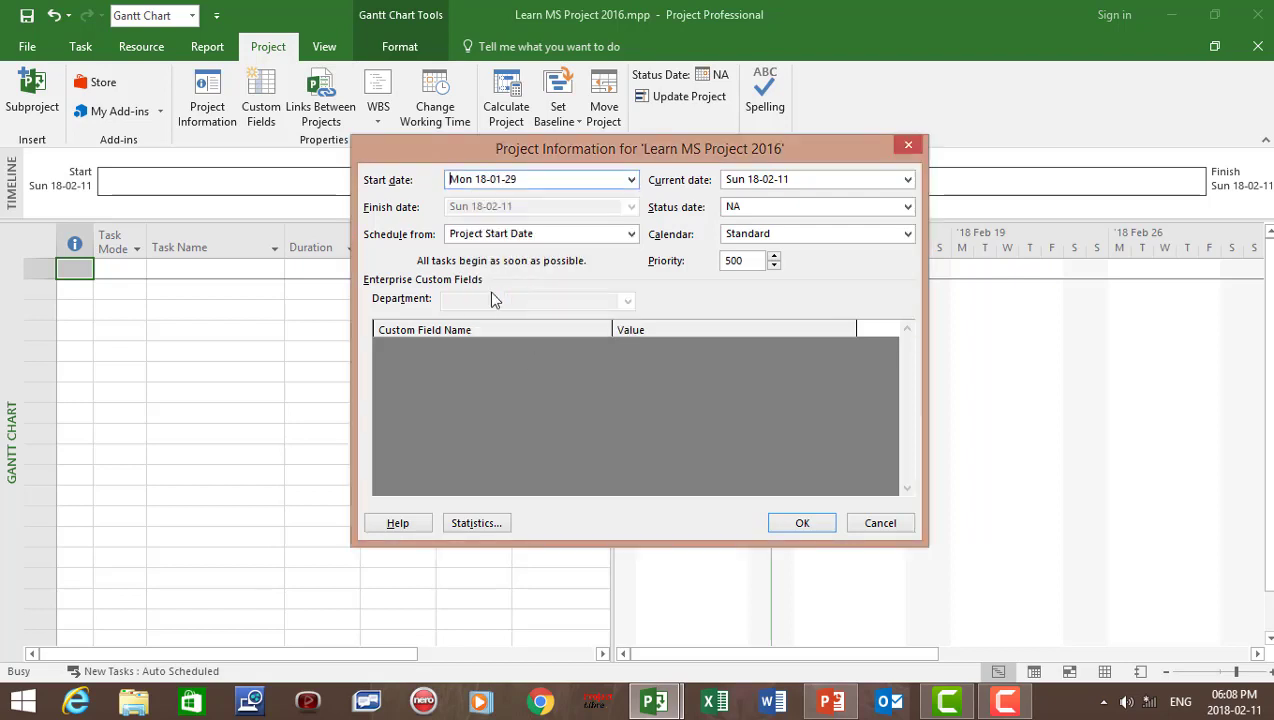
Assign the "Public Holidays 2018 Calander" as the project calendar and accept the project information.
left_click(907, 234)
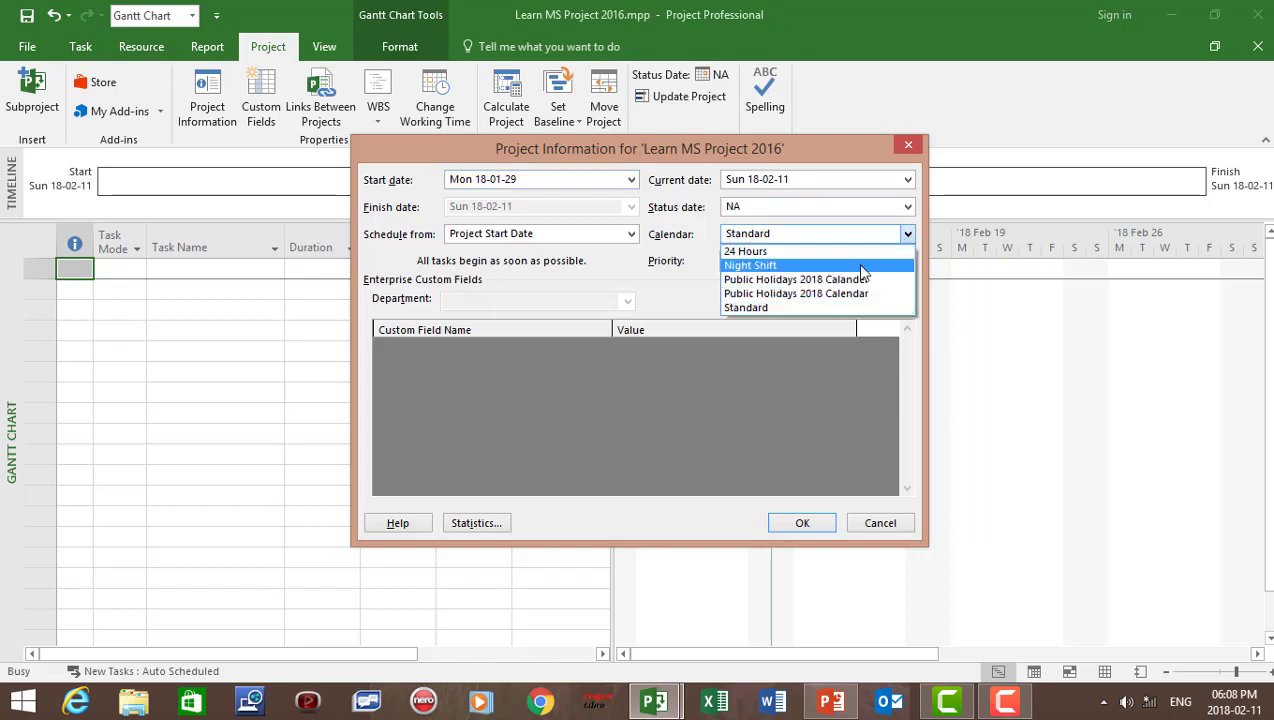
left_click(818, 280)
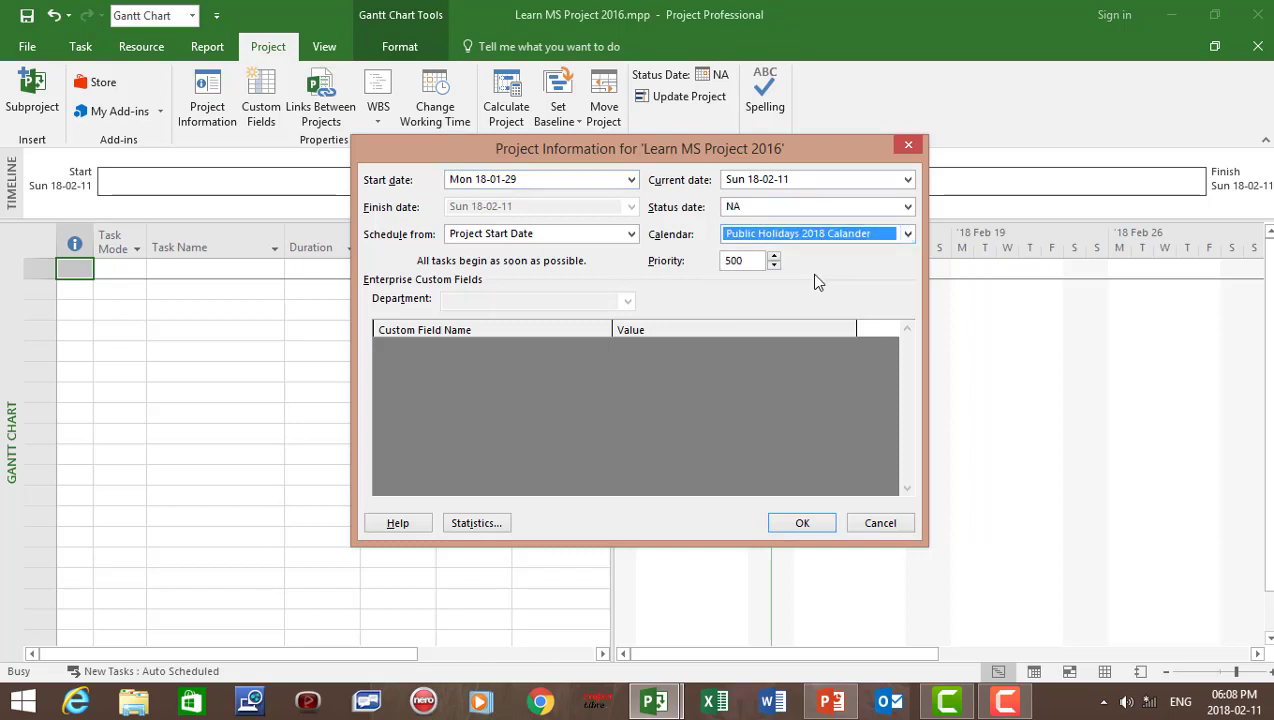
left_click(802, 523)
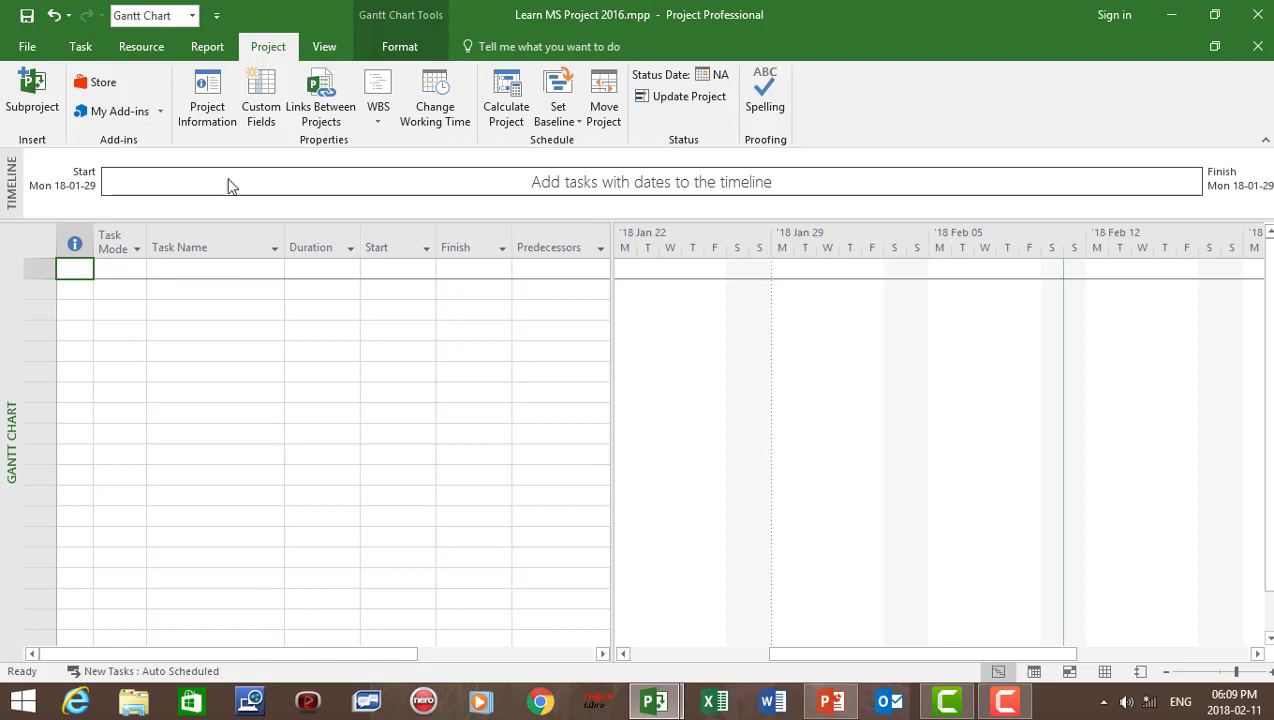
Show the project summary task and fit the Task Name, Start and Finish columns to their contents.
left_click(406, 50)
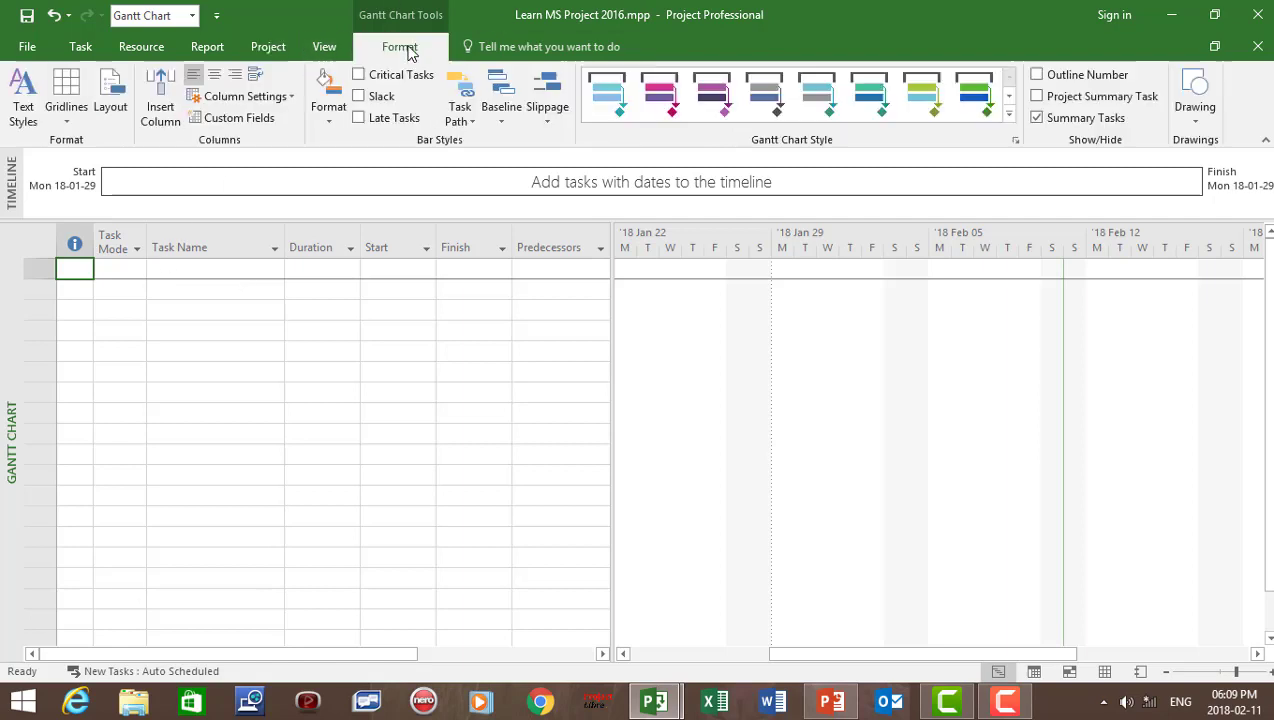
left_click(1037, 97)
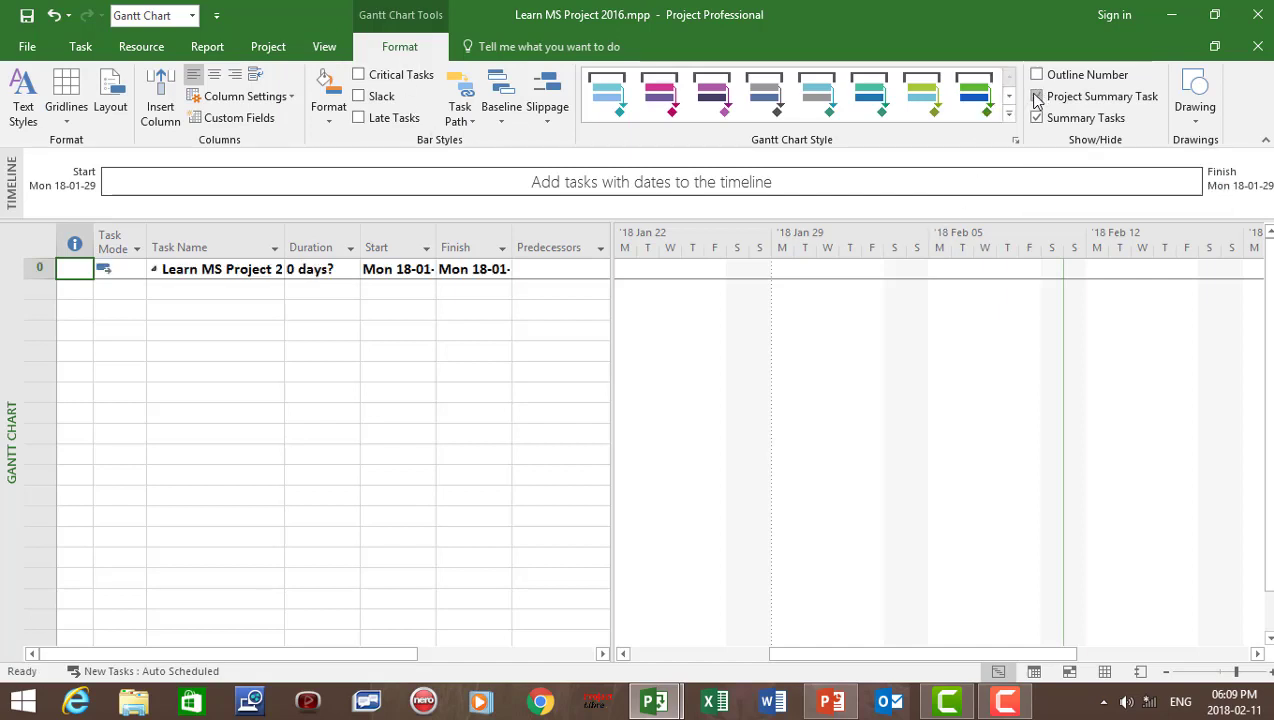
double_click(284, 247)
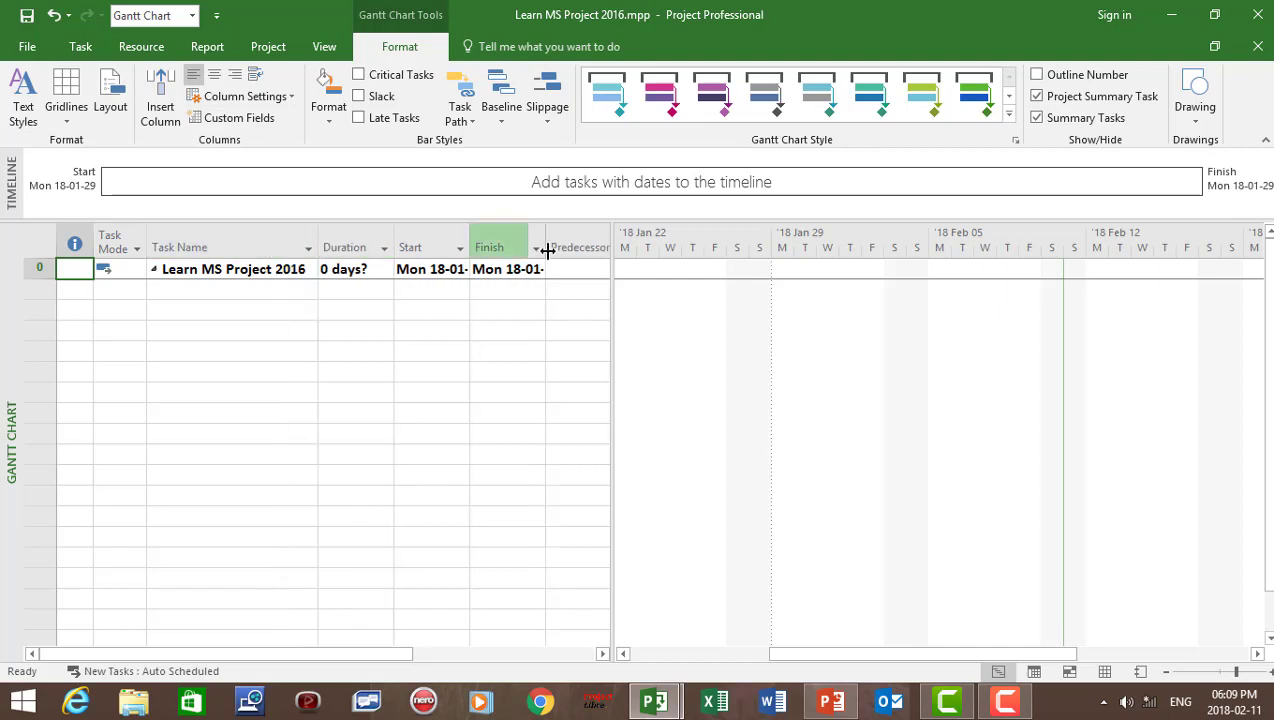
left_click(467, 236)
double_click(469, 240)
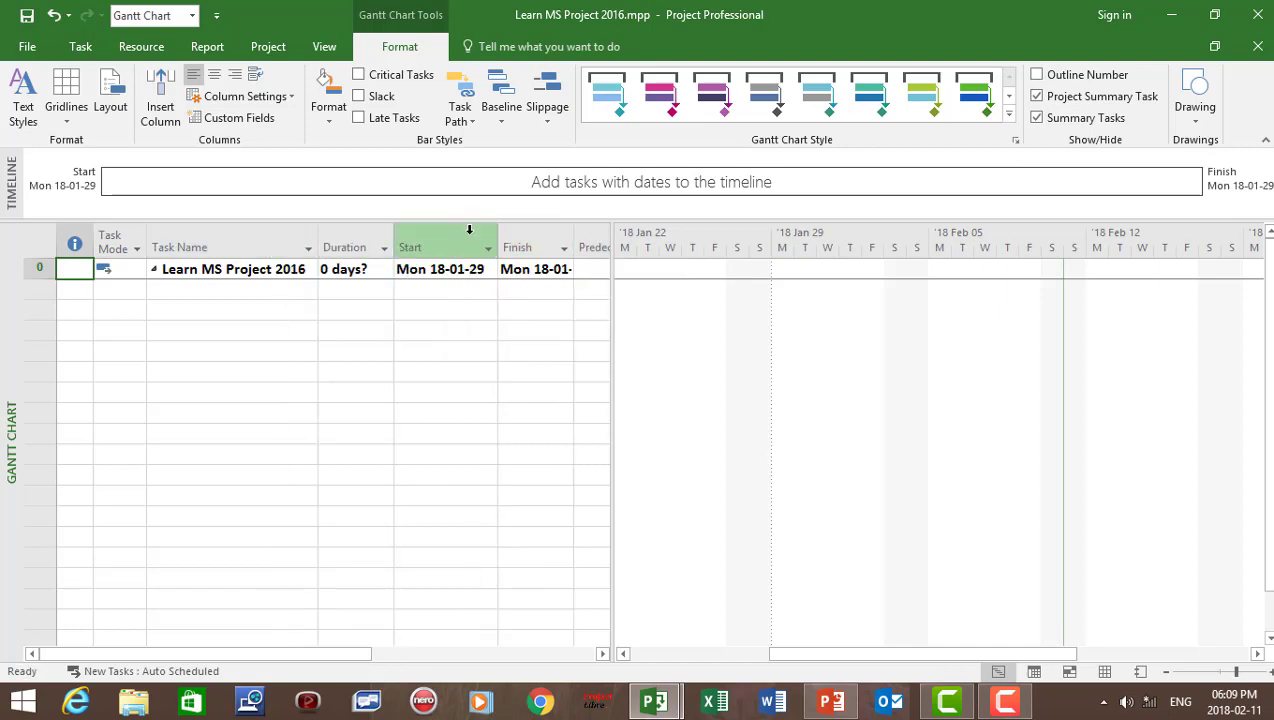
double_click(572, 242)
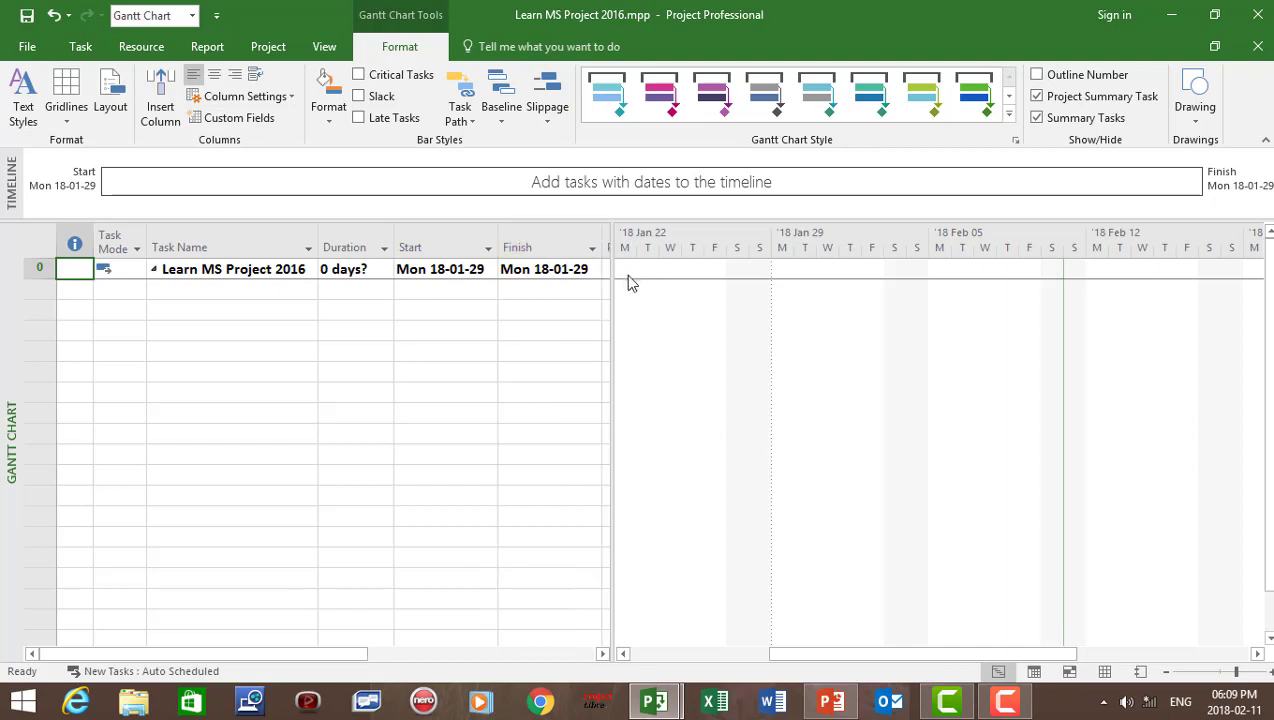
left_click_drag(607, 262, 602, 263)
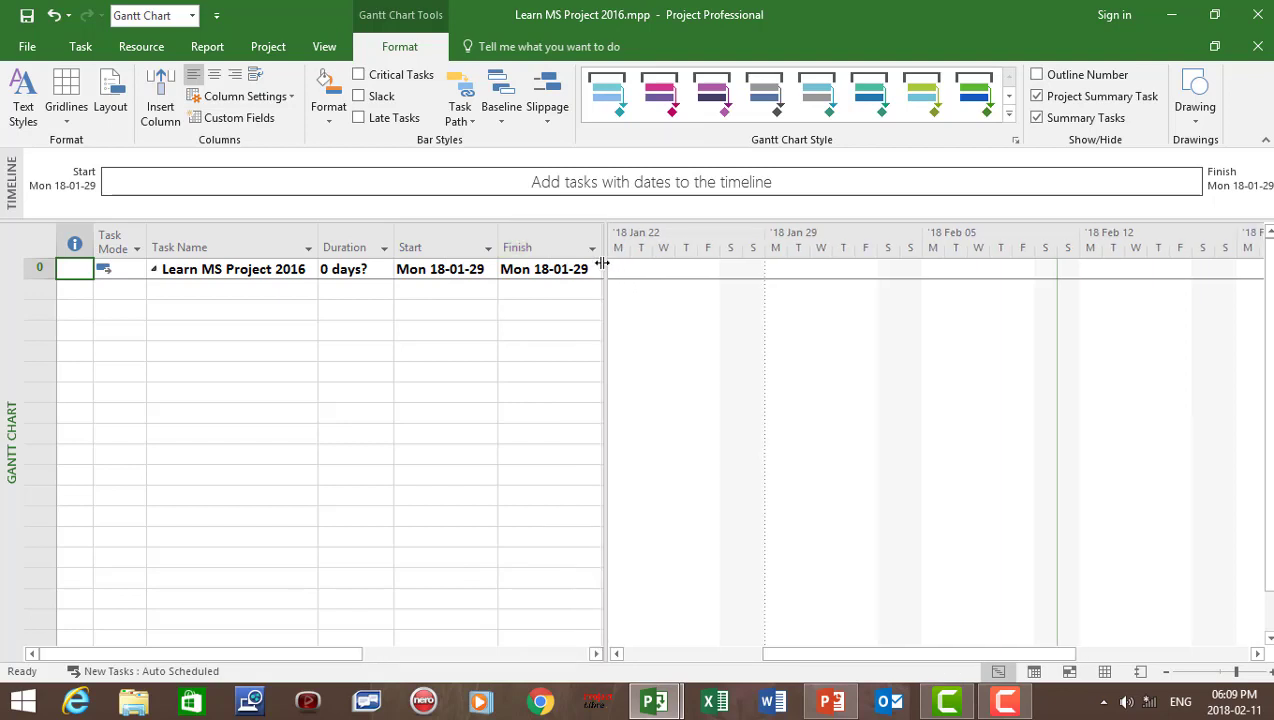
Add a "Project Start" task below the project summary task and give it a duration of 0.
left_click(212, 290)
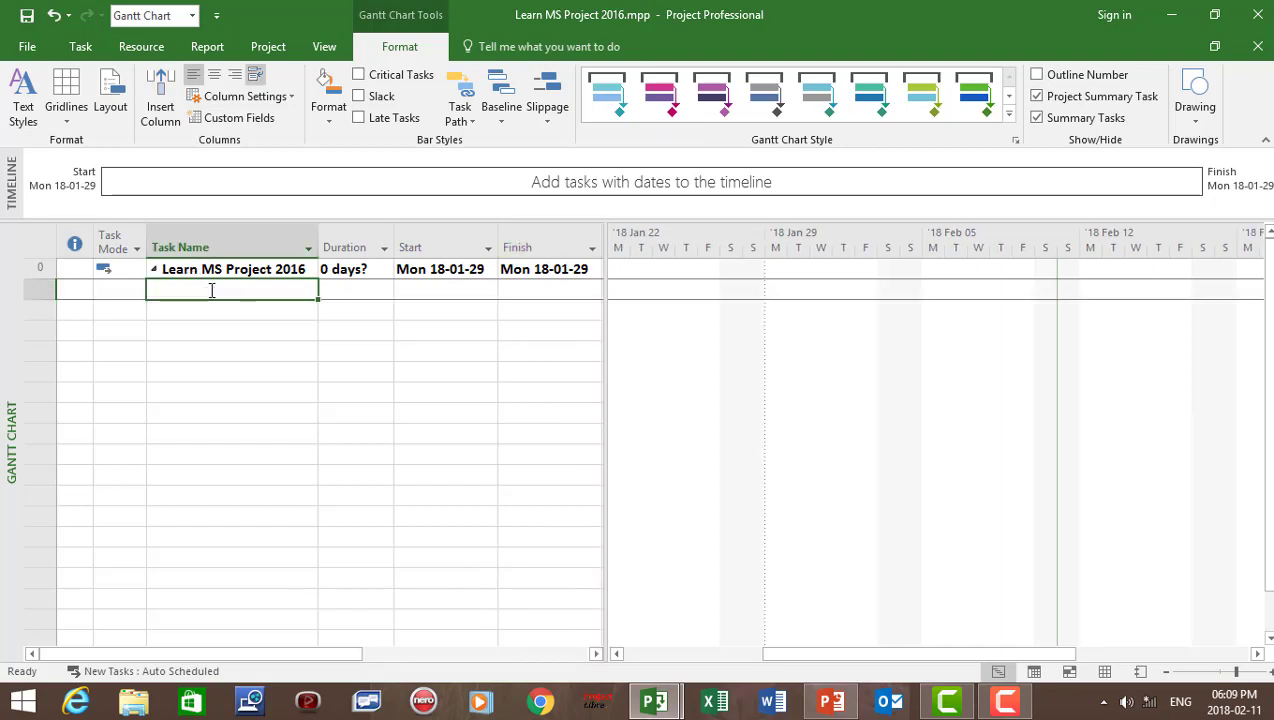
type("Project")
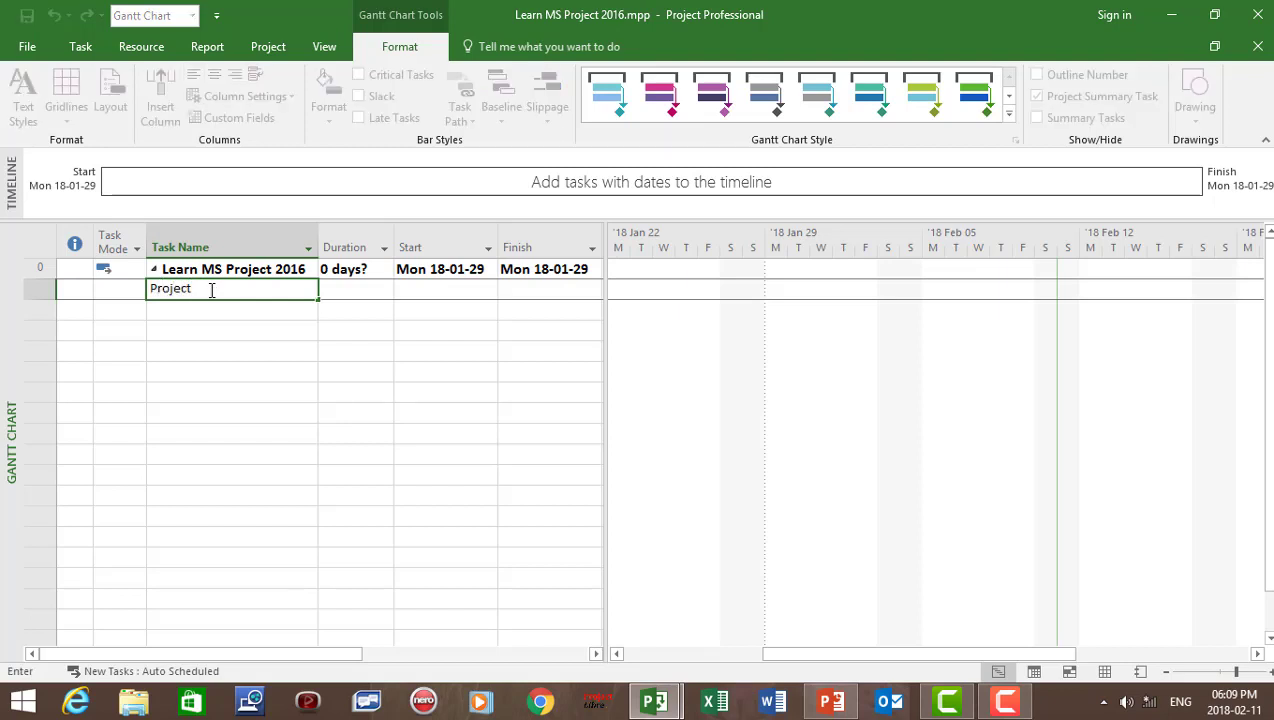
type(" Start")
key("Return")
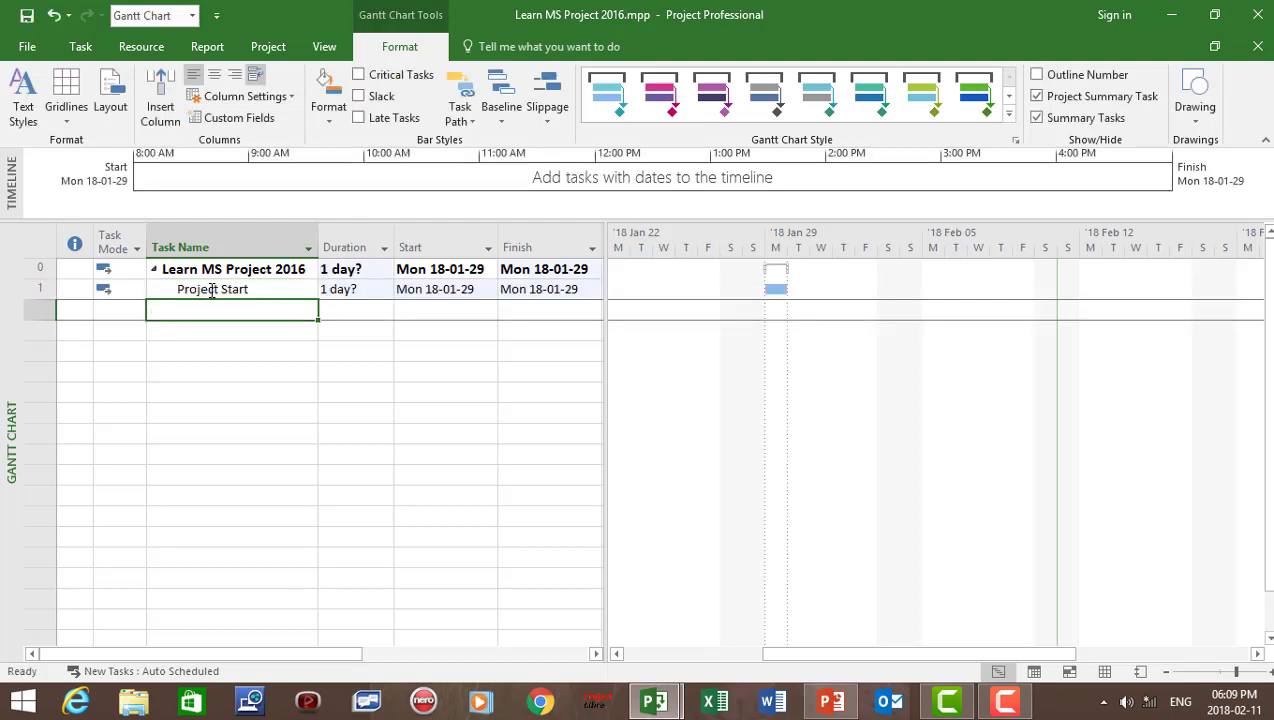
left_click(343, 291)
type("0")
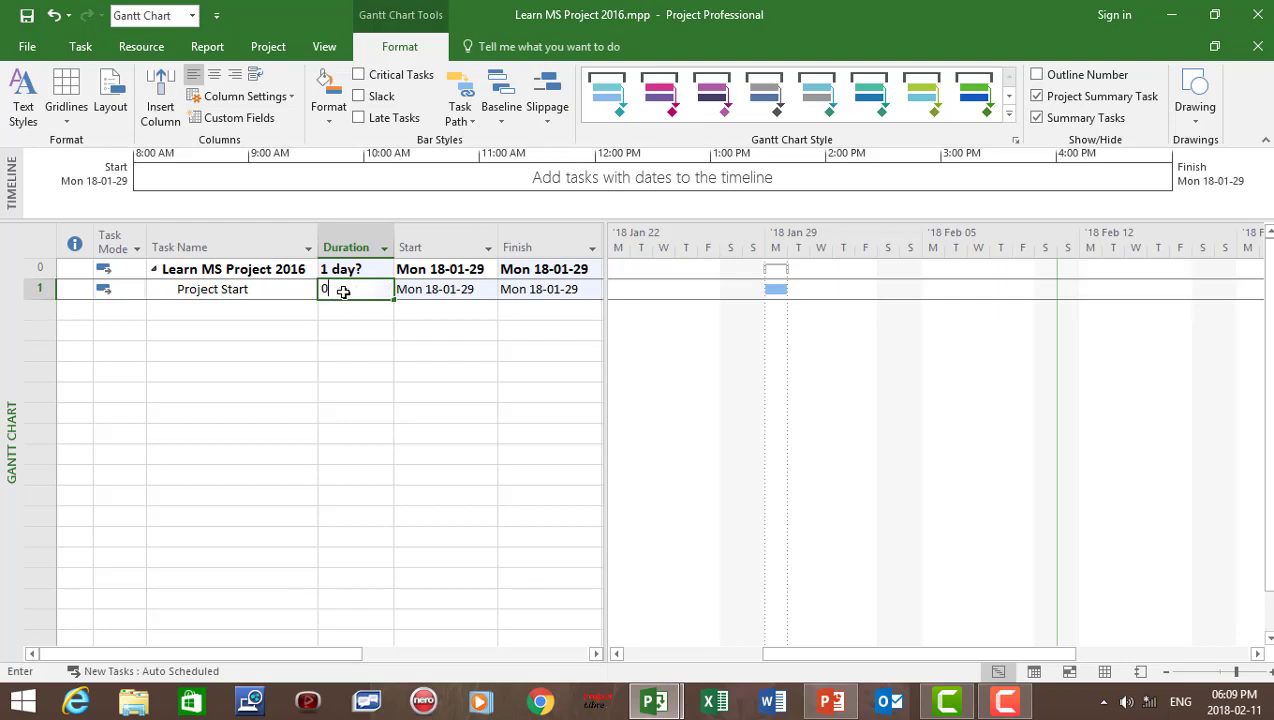
Enter the tasks "Task A", "Task A1" and "Task A2" in the rows below Project Start.
left_click(219, 309)
type("T")
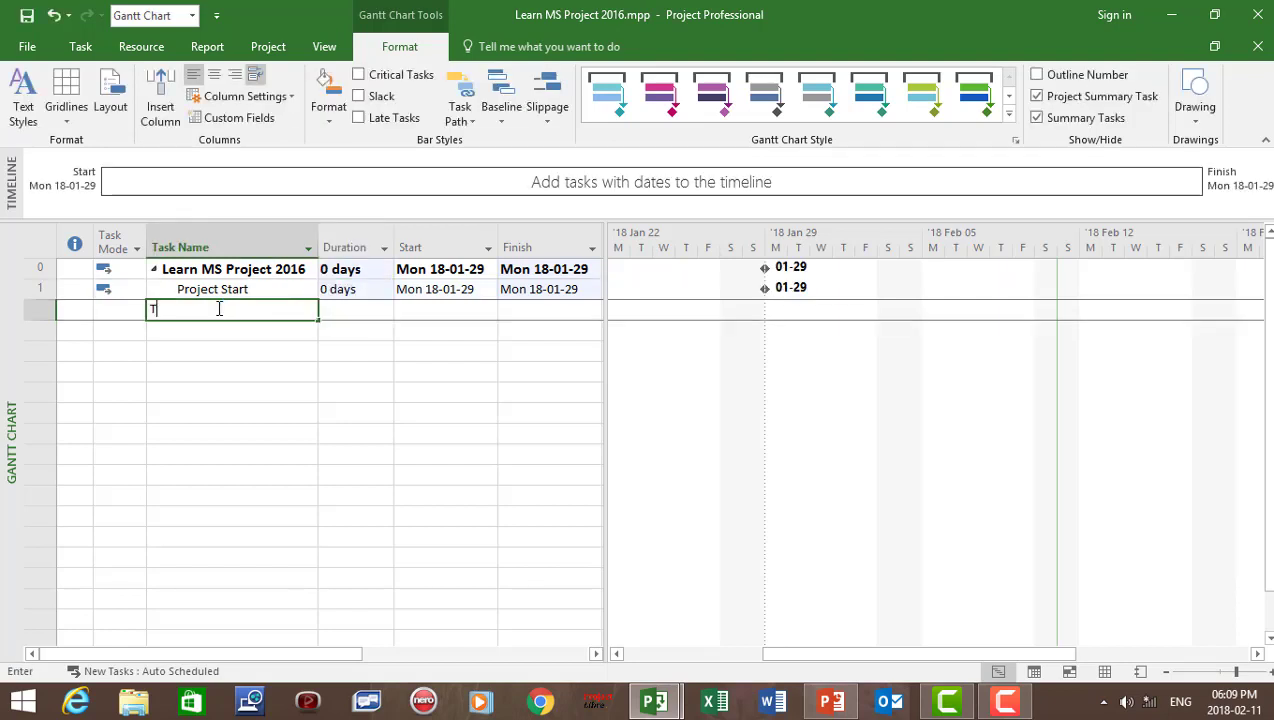
type("ask A")
key("Return")
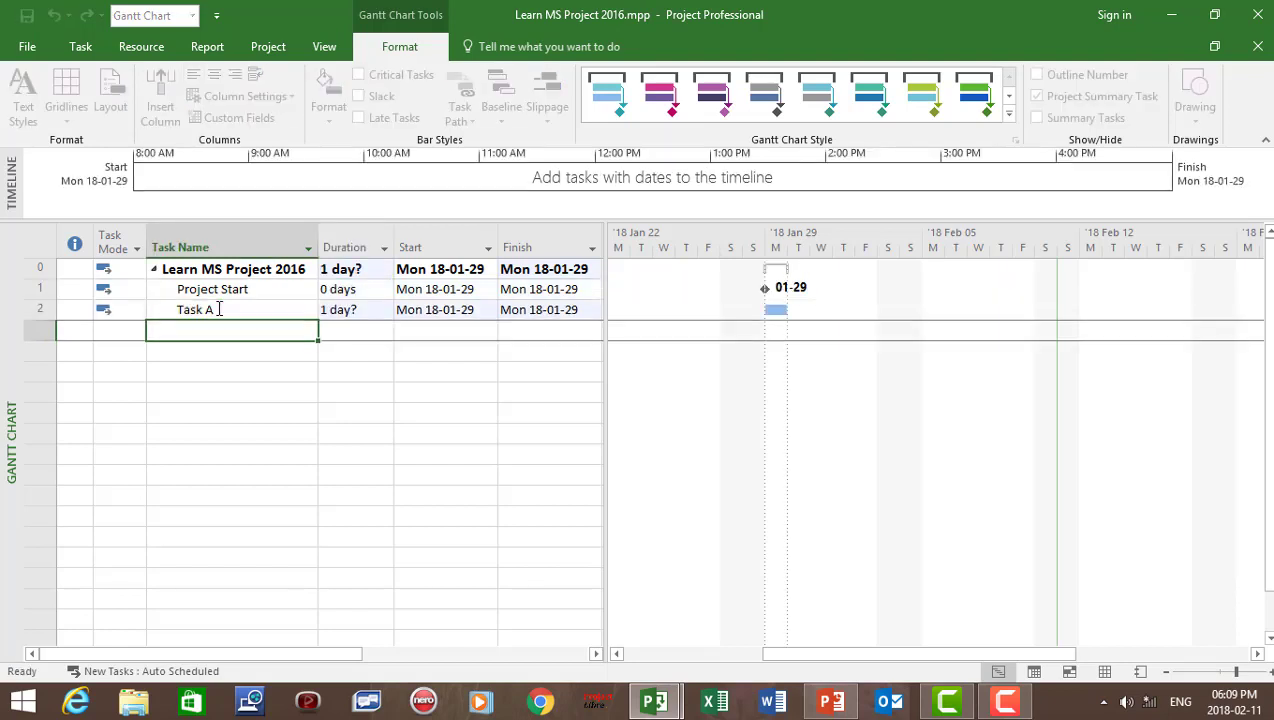
type("Task A1")
key("Return")
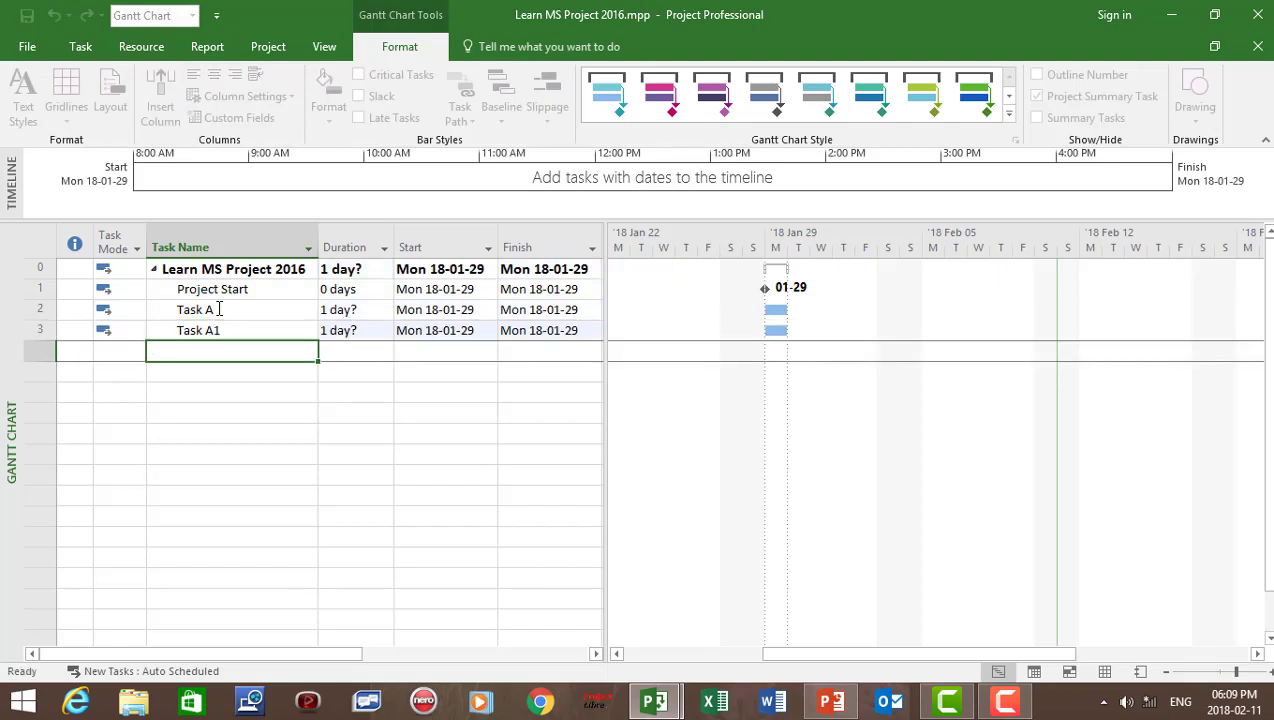
type("Task A2")
left_click(268, 326)
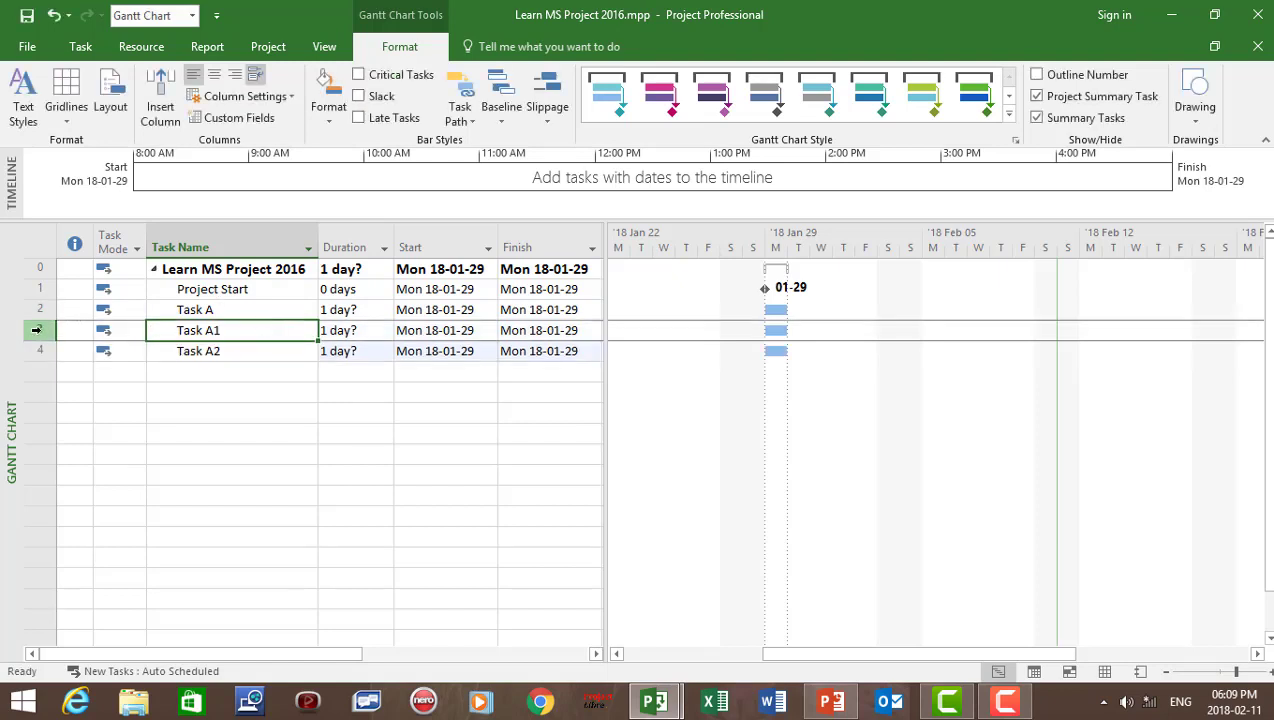
Indent Task A1 and Task A2 together as subtasks of Task A.
left_click_drag(38, 330, 39, 348)
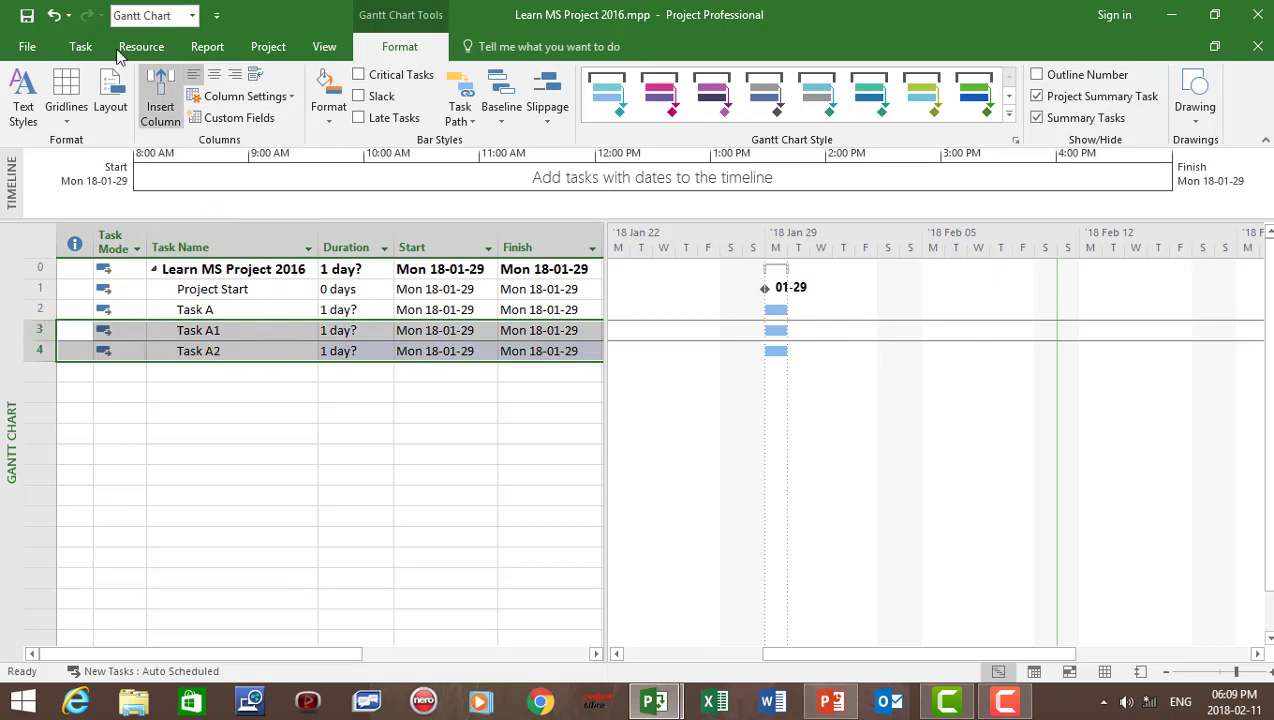
left_click(81, 47)
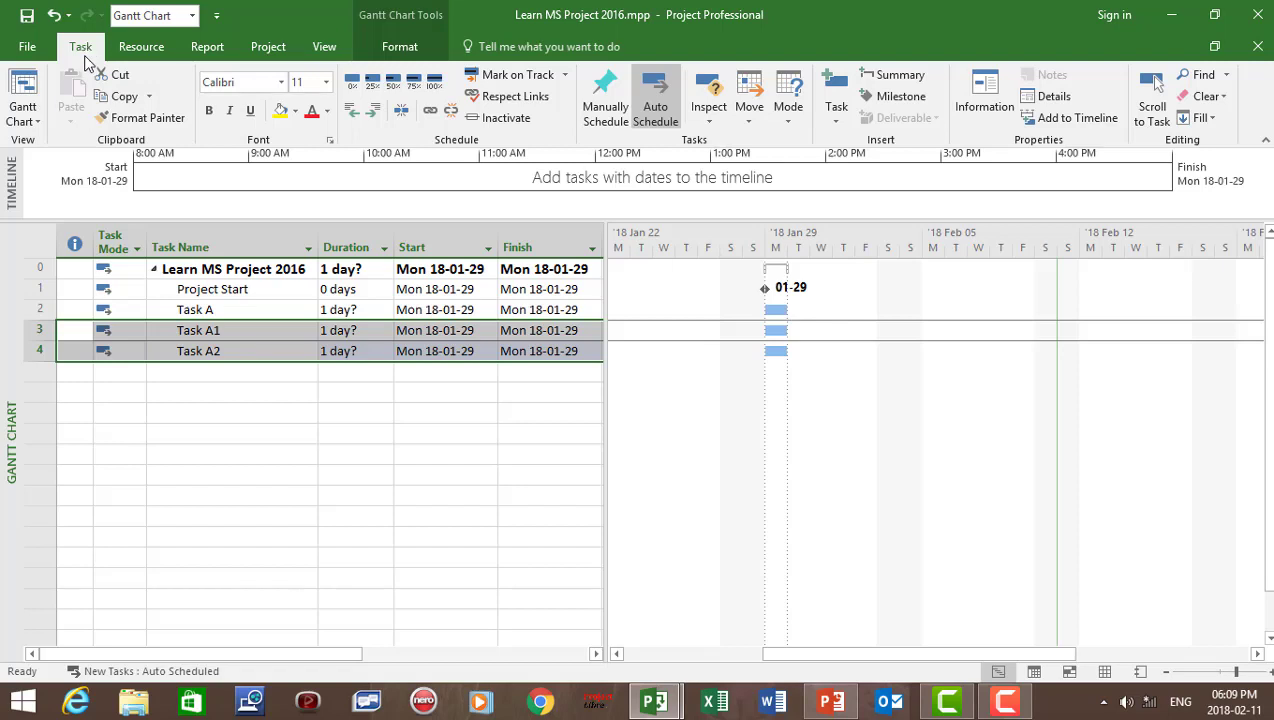
left_click(375, 113)
Add "Task B" below Task A2 and outdent it to the same level as Task A.
left_click(236, 371)
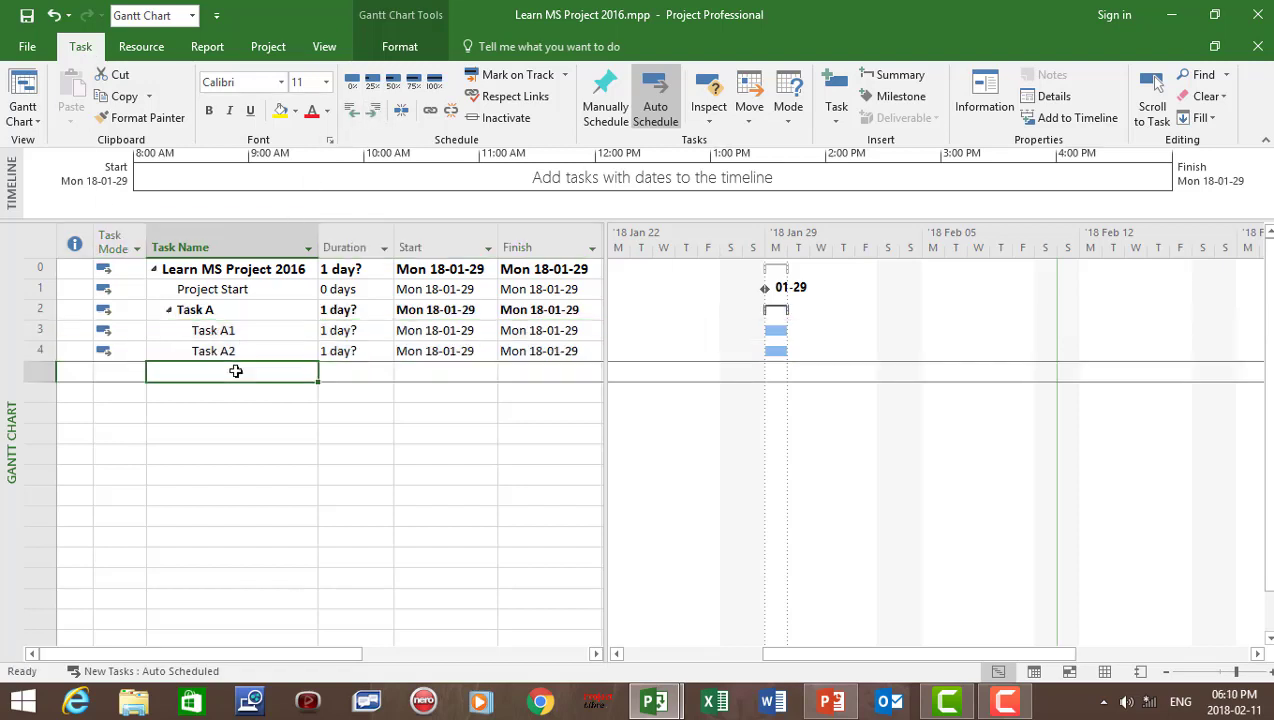
type("Task ")
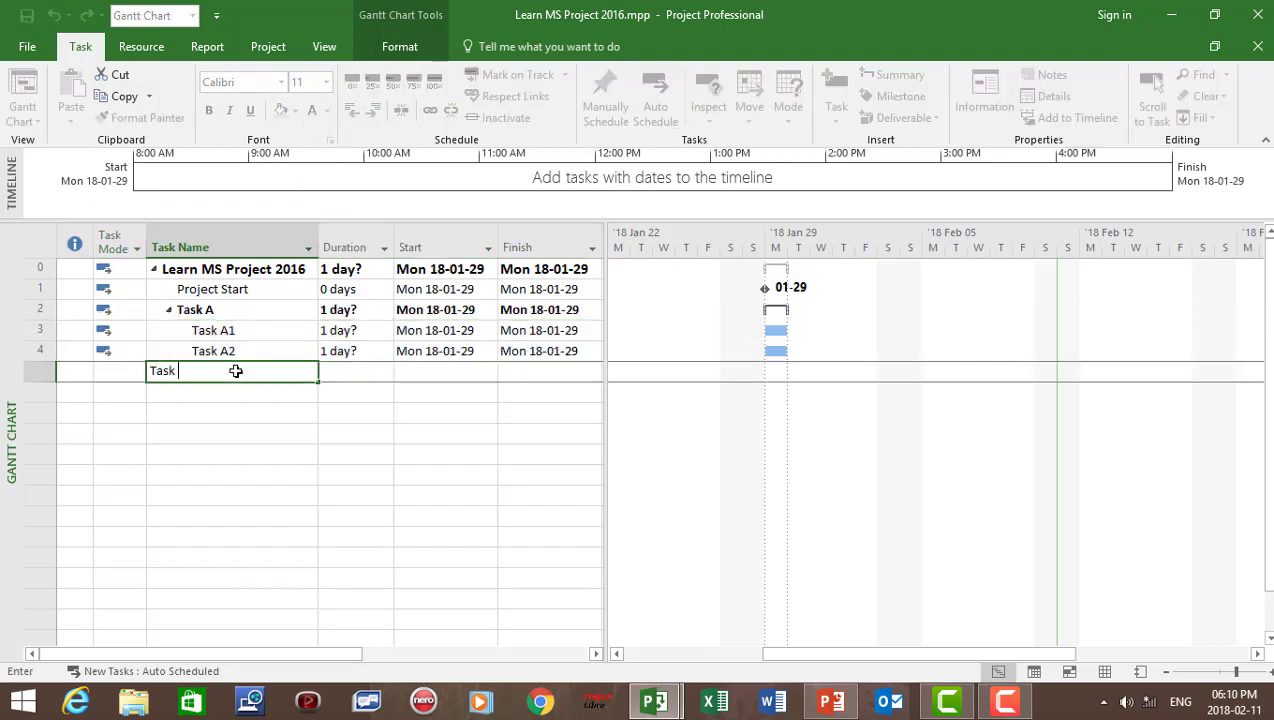
type("B")
key("Return")
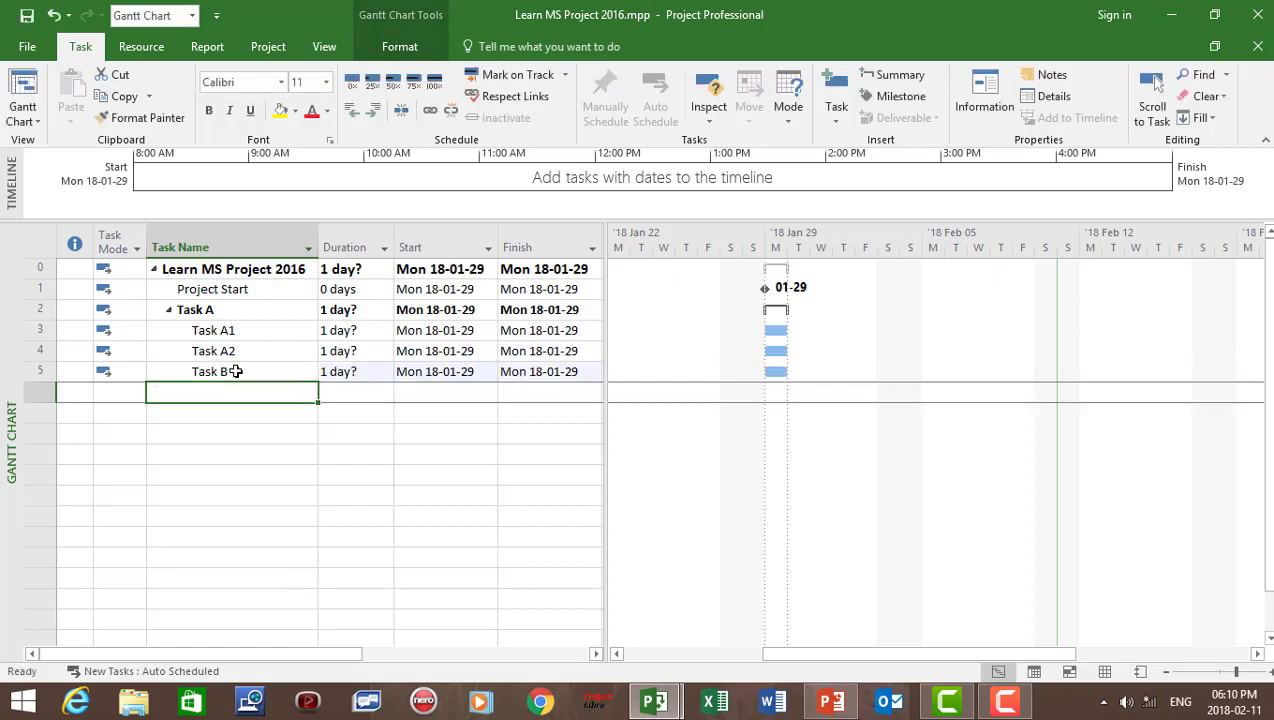
left_click(236, 371)
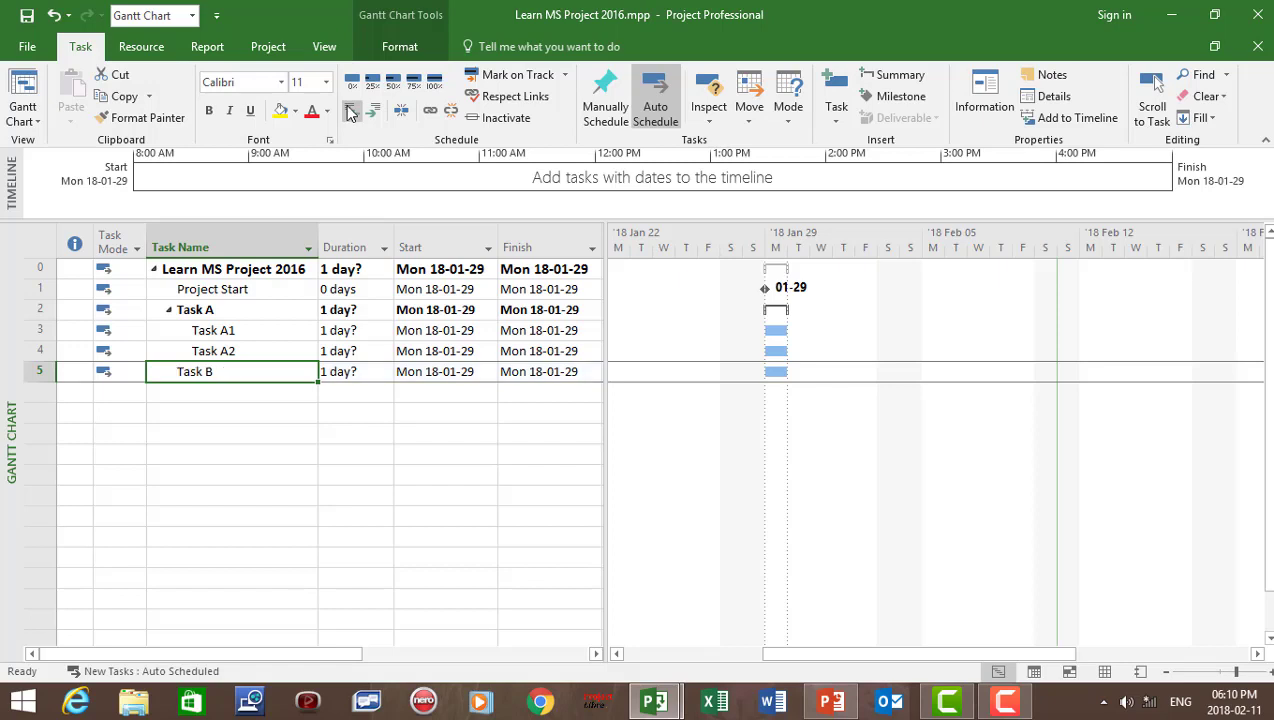
left_click(349, 111)
Enter the tasks "Task B1" and "Task B2" in the rows below Task B.
left_click(201, 391)
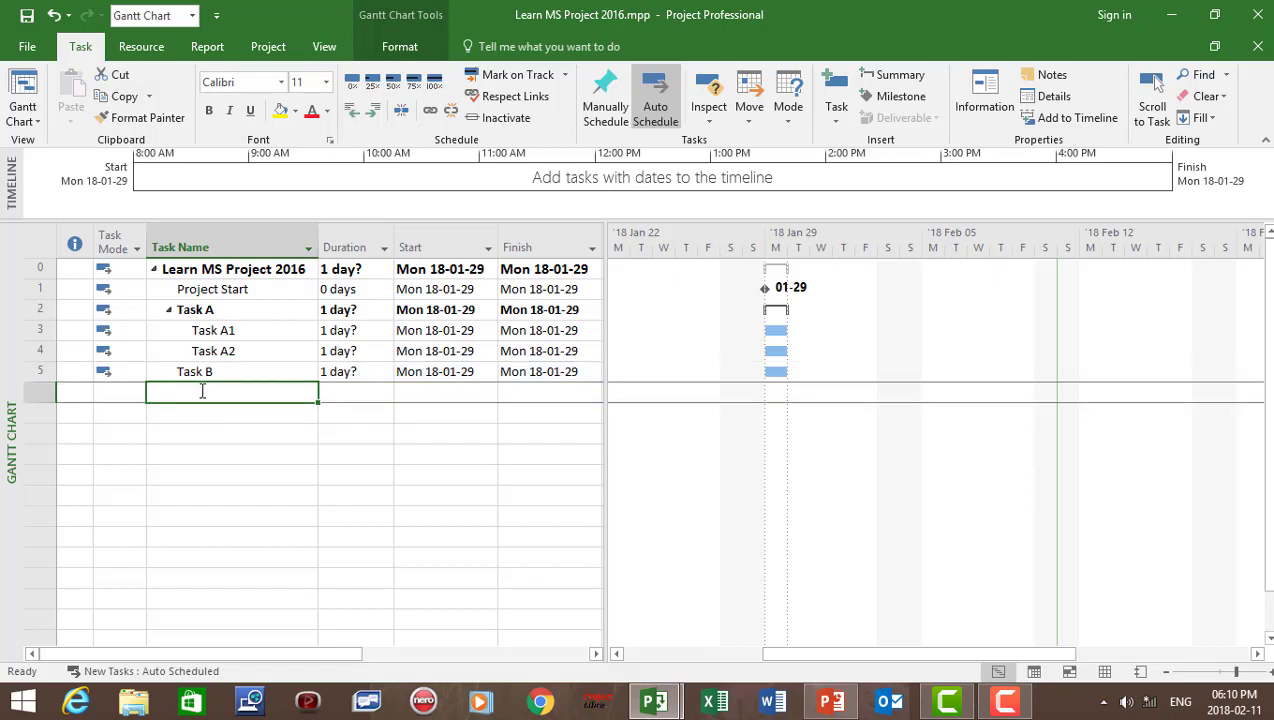
type("Task ")
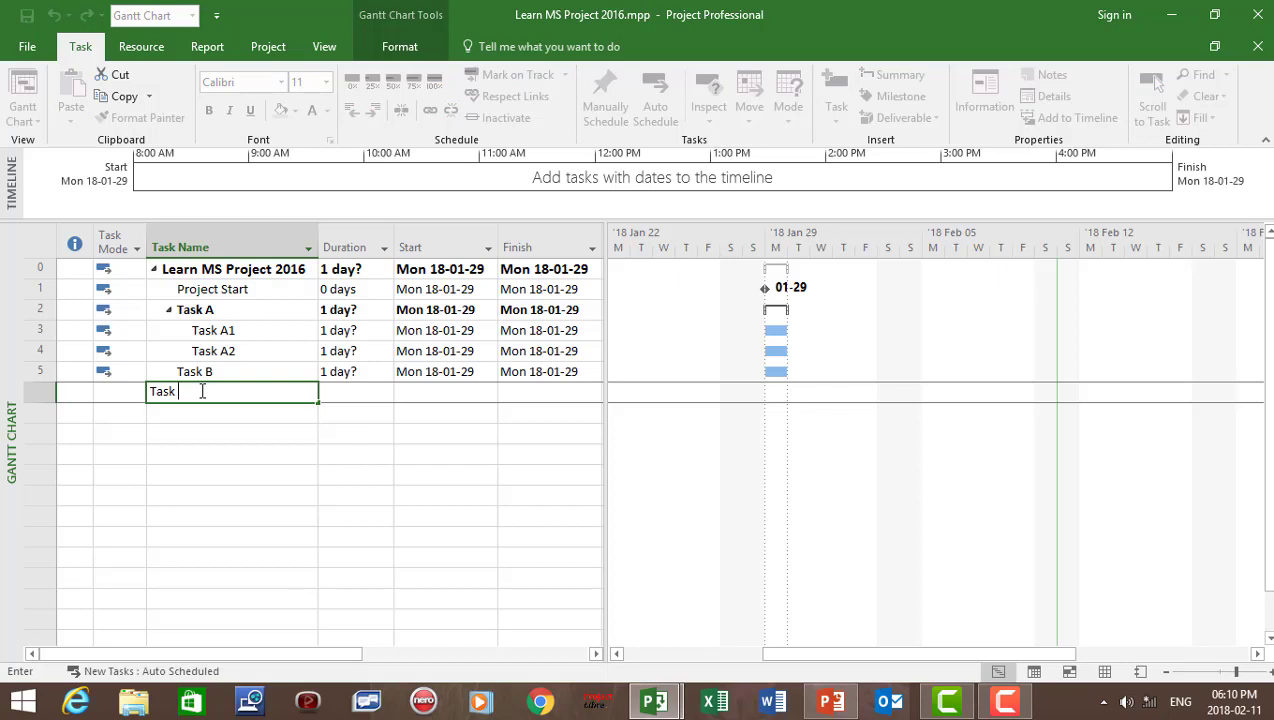
type("B1")
key("Return")
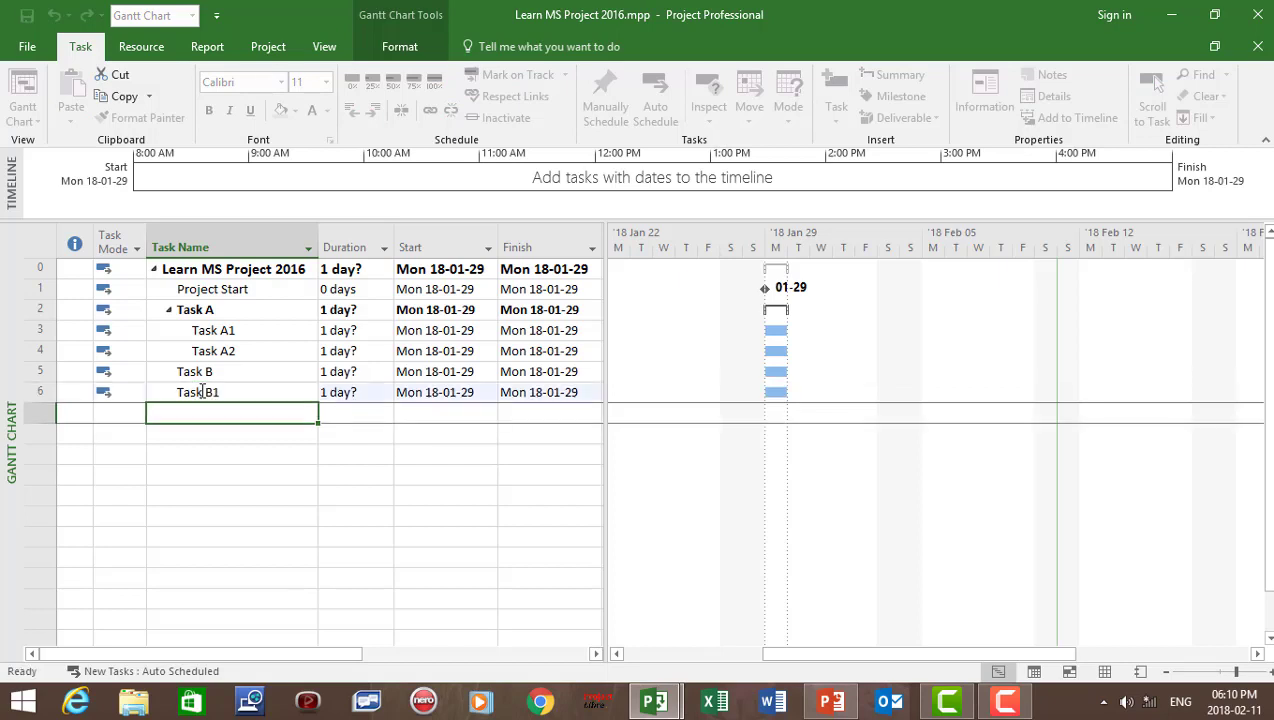
type("Task B2")
key("Return")
Indent Task B1 and Task B2 together as subtasks of Task B.
left_click(40, 392)
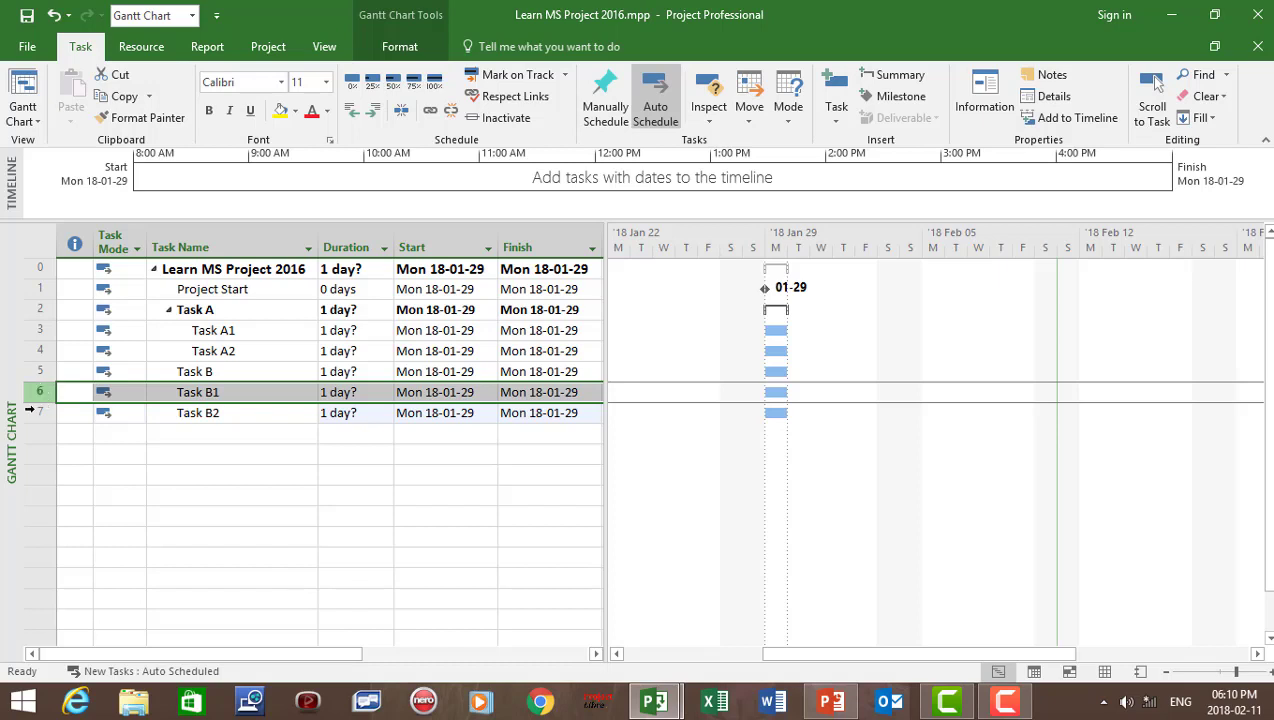
left_click(31, 412, "shift")
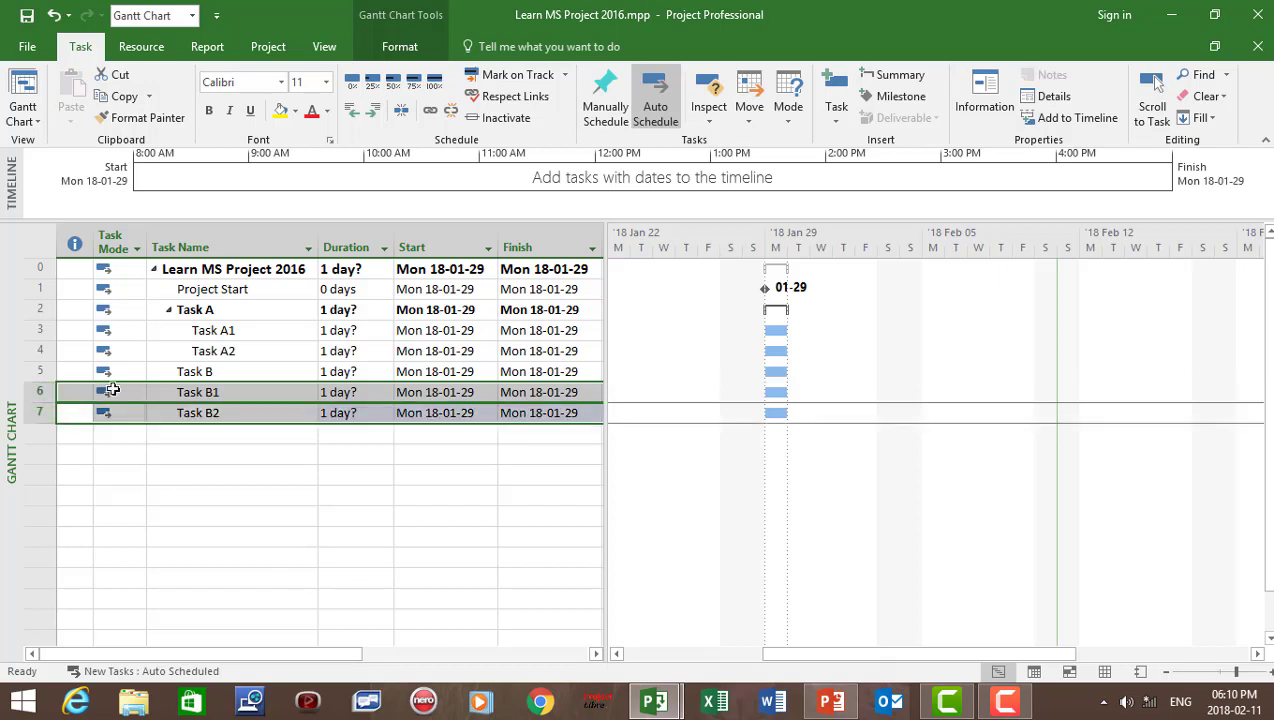
left_click(375, 110)
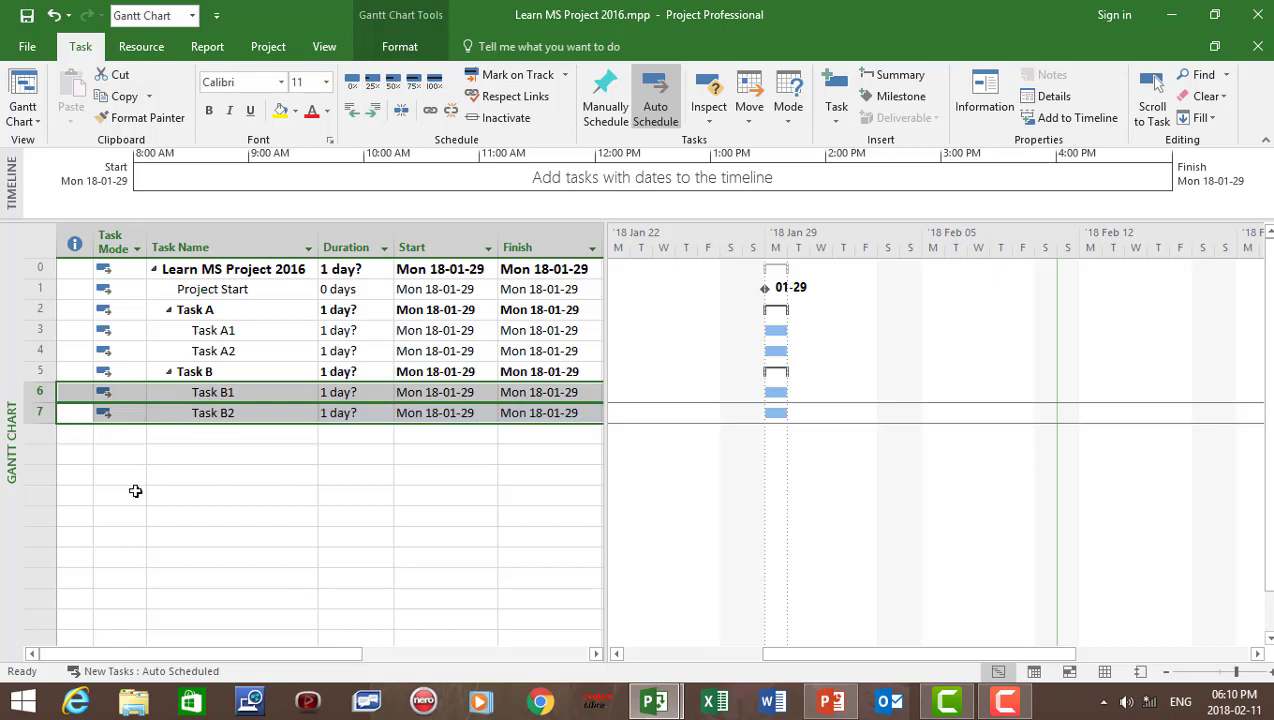
Add "Task C" below Task B2 and outdent it to the same level as Task B.
left_click(178, 430)
type("Task C")
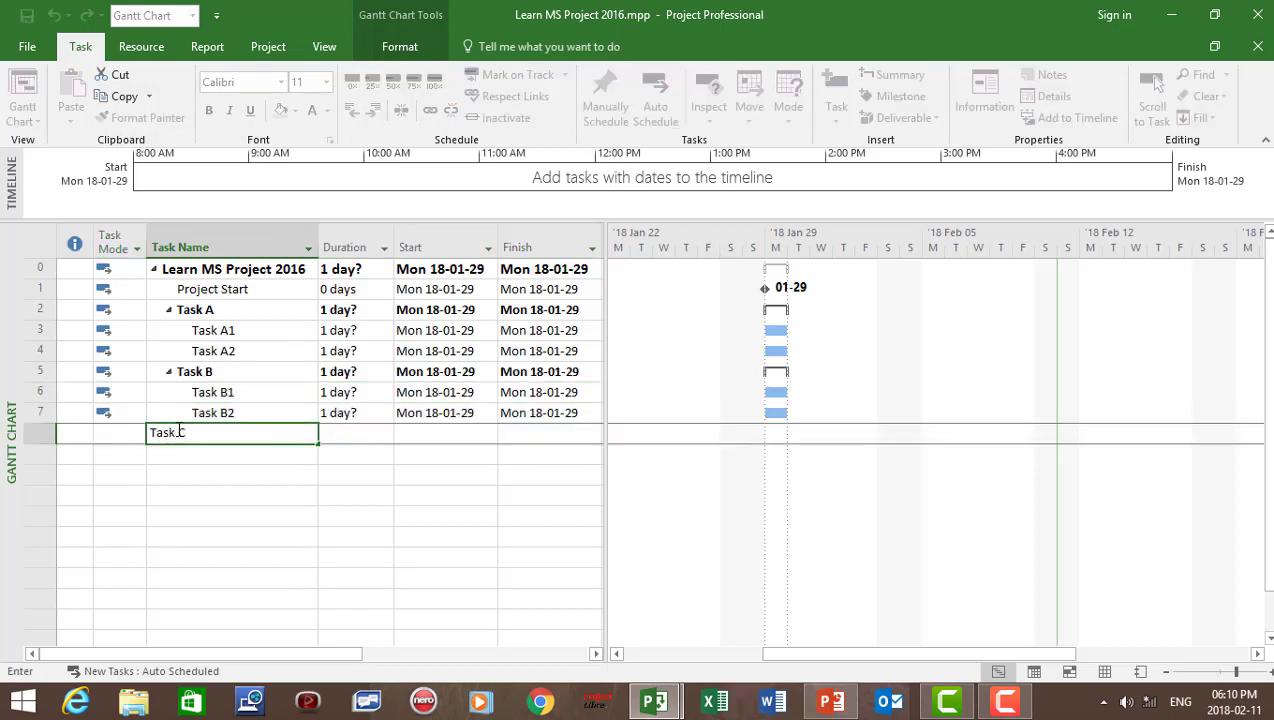
key("Return")
left_click(228, 432)
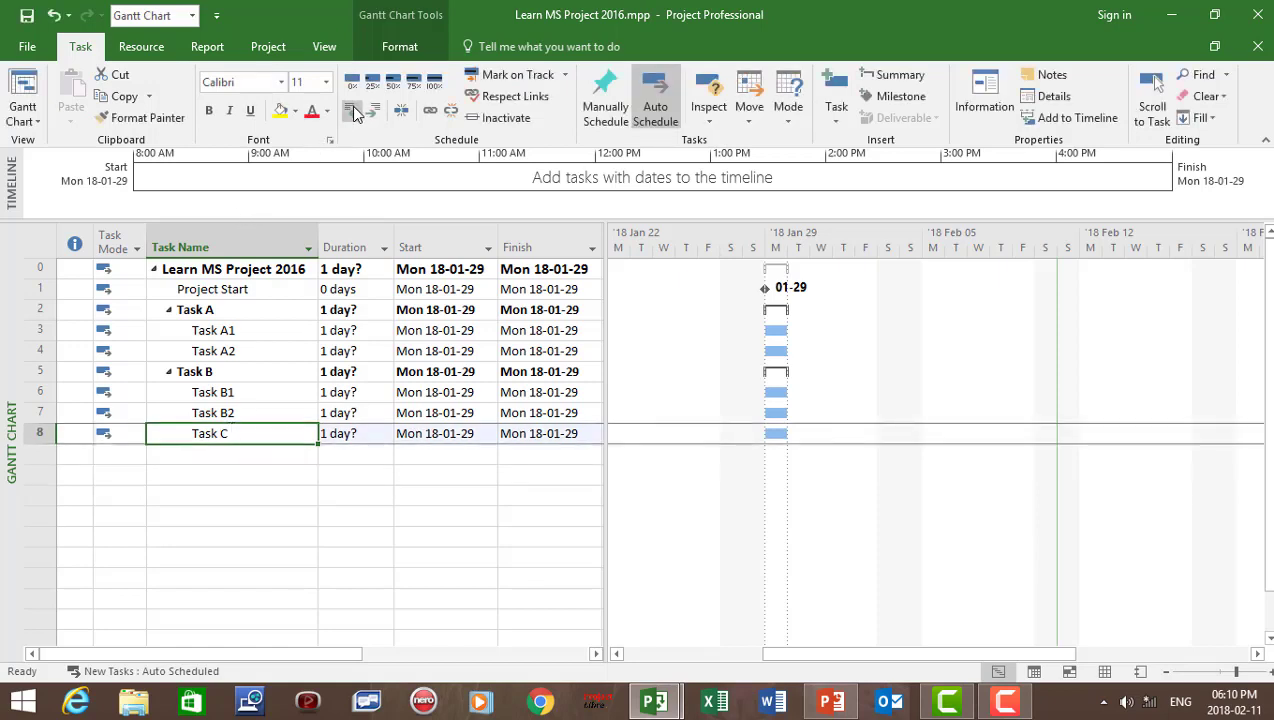
left_click(352, 110)
Add a "Project Finish" task in the row below Task C.
left_click(197, 456)
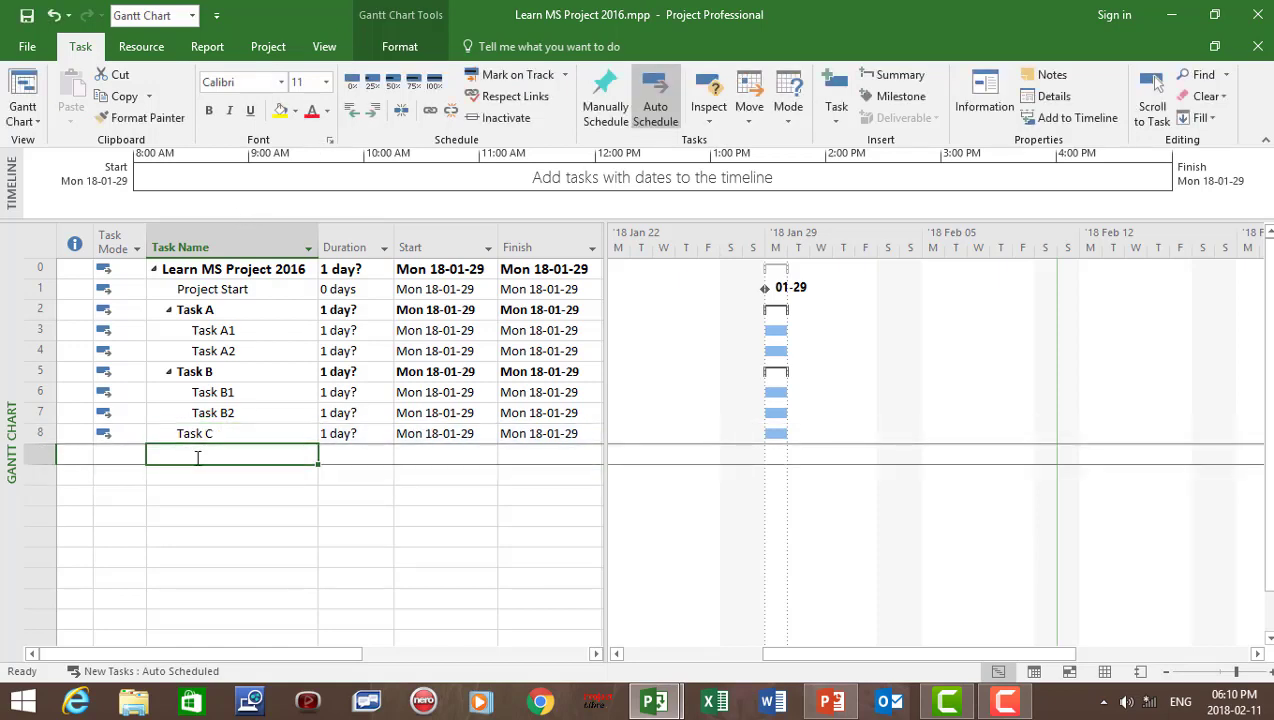
type("Pro")
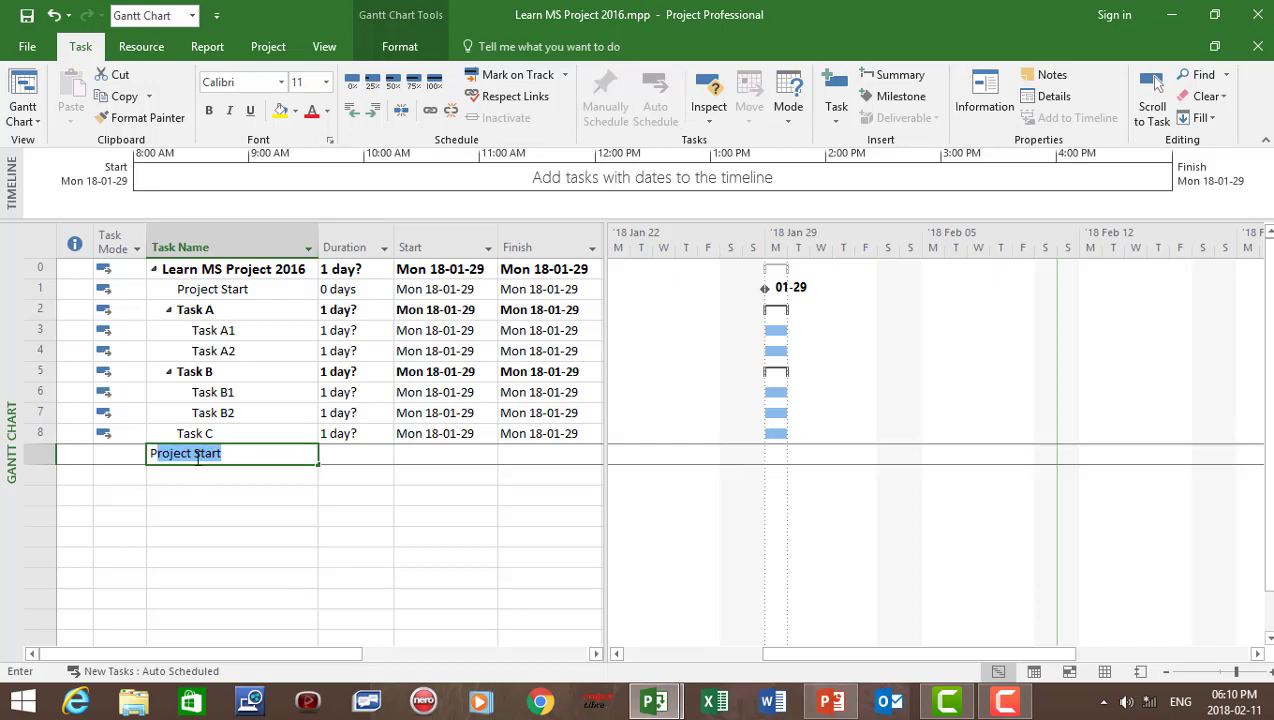
type("ject ")
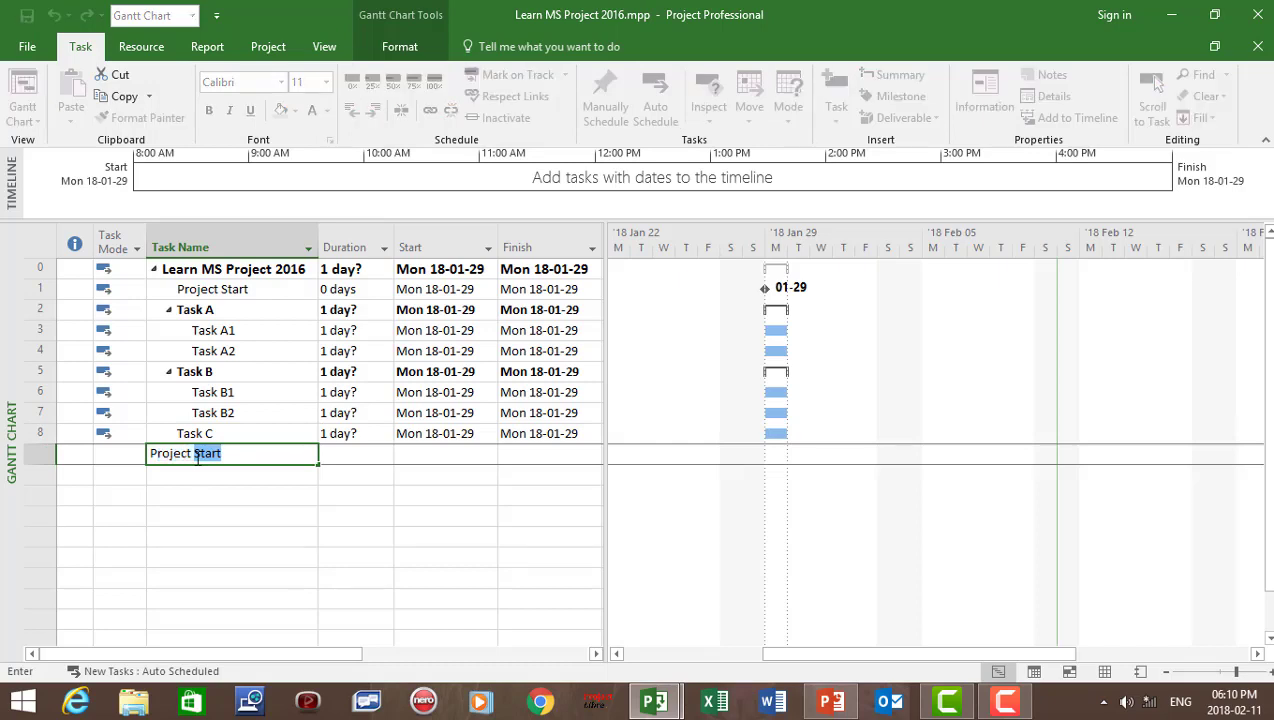
type("Finish")
key("Return")
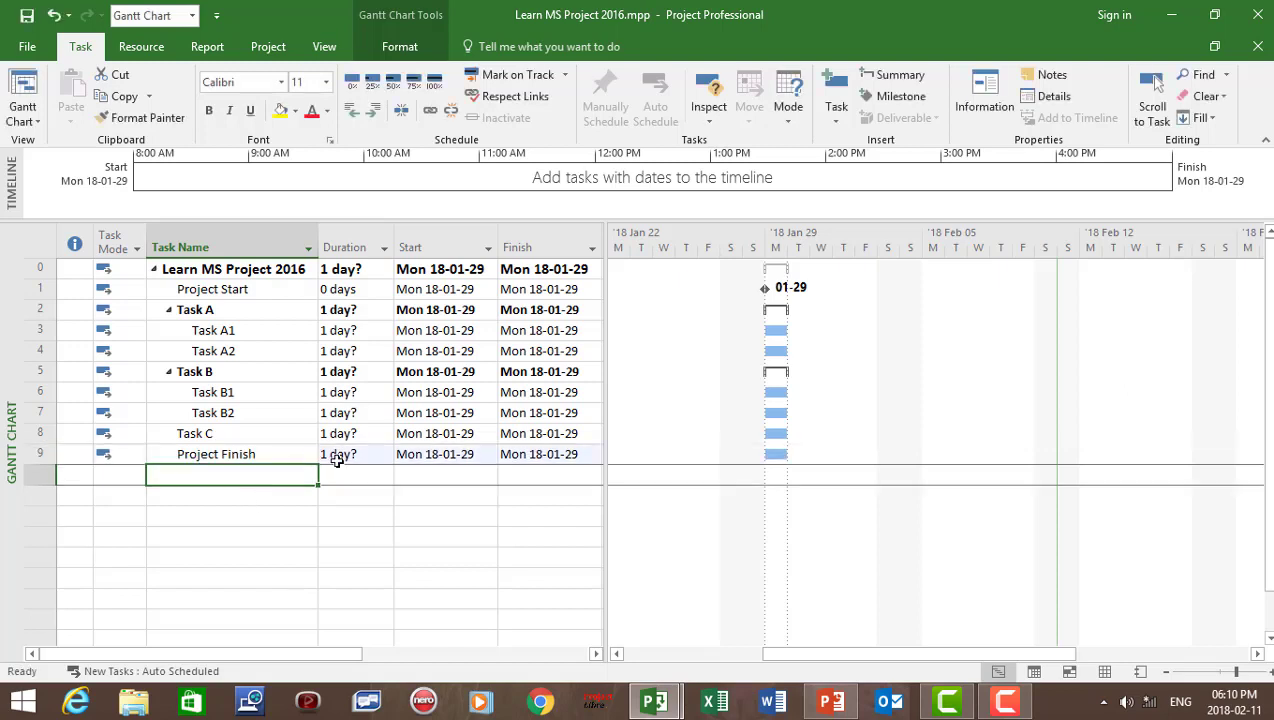
Set the duration of Project Finish to 0 days and of Task A1 and Task A2 to 10 days each.
left_click(341, 458)
type("0")
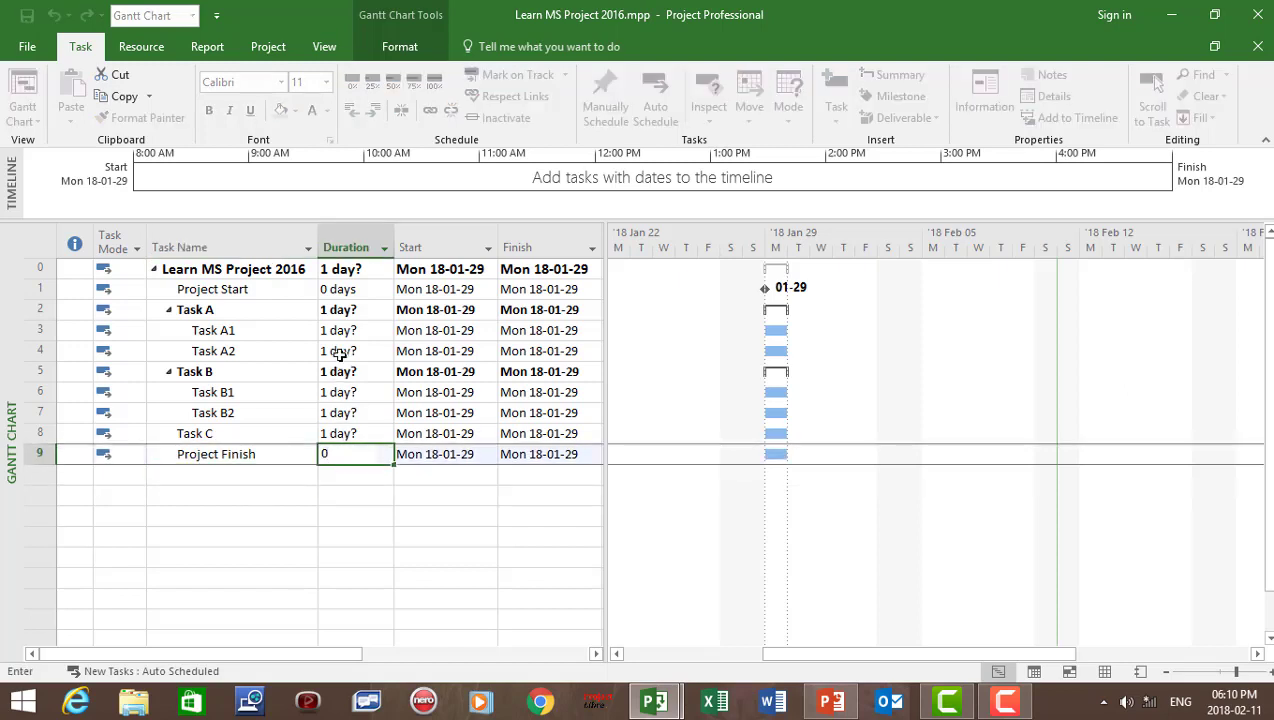
left_click(340, 330)
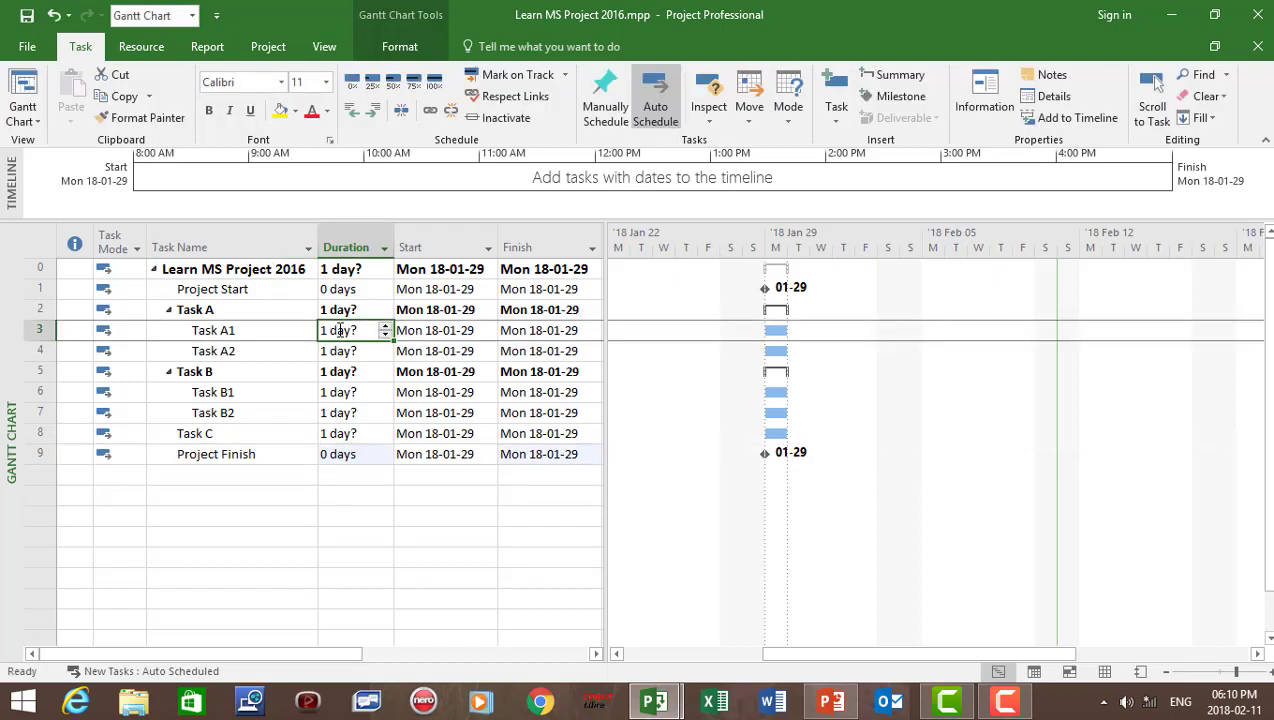
type("10")
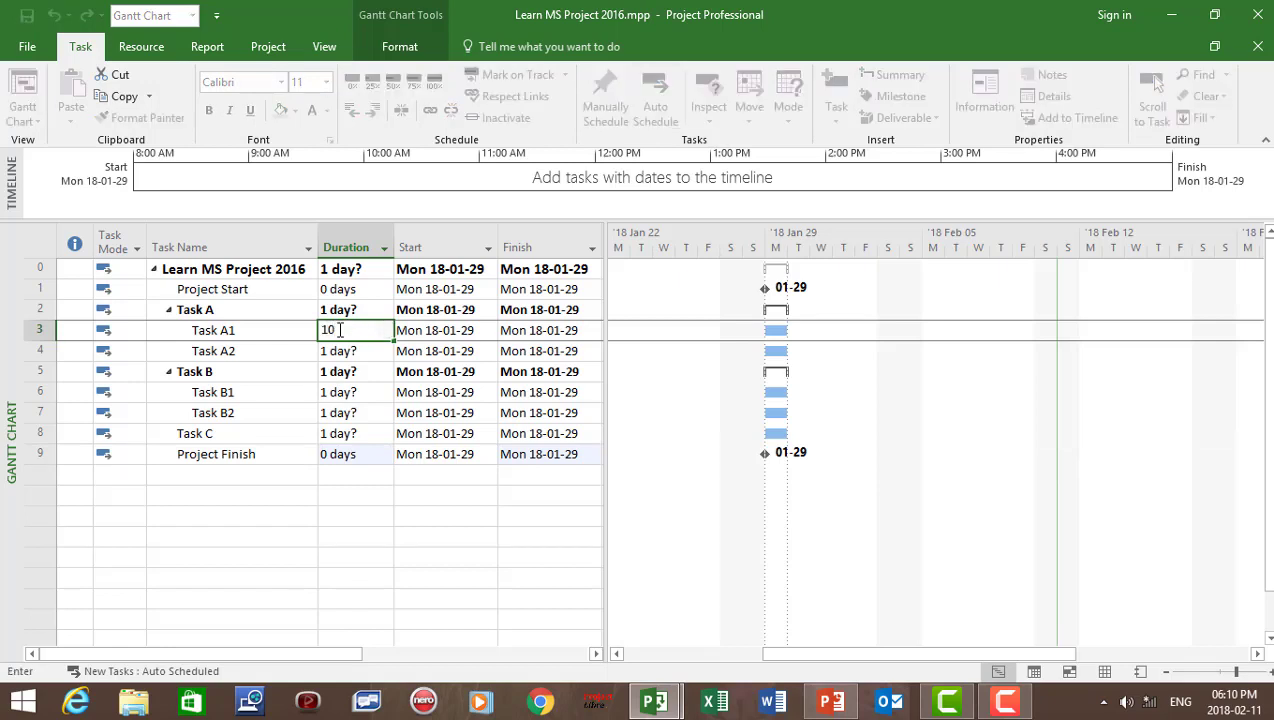
left_click(333, 350)
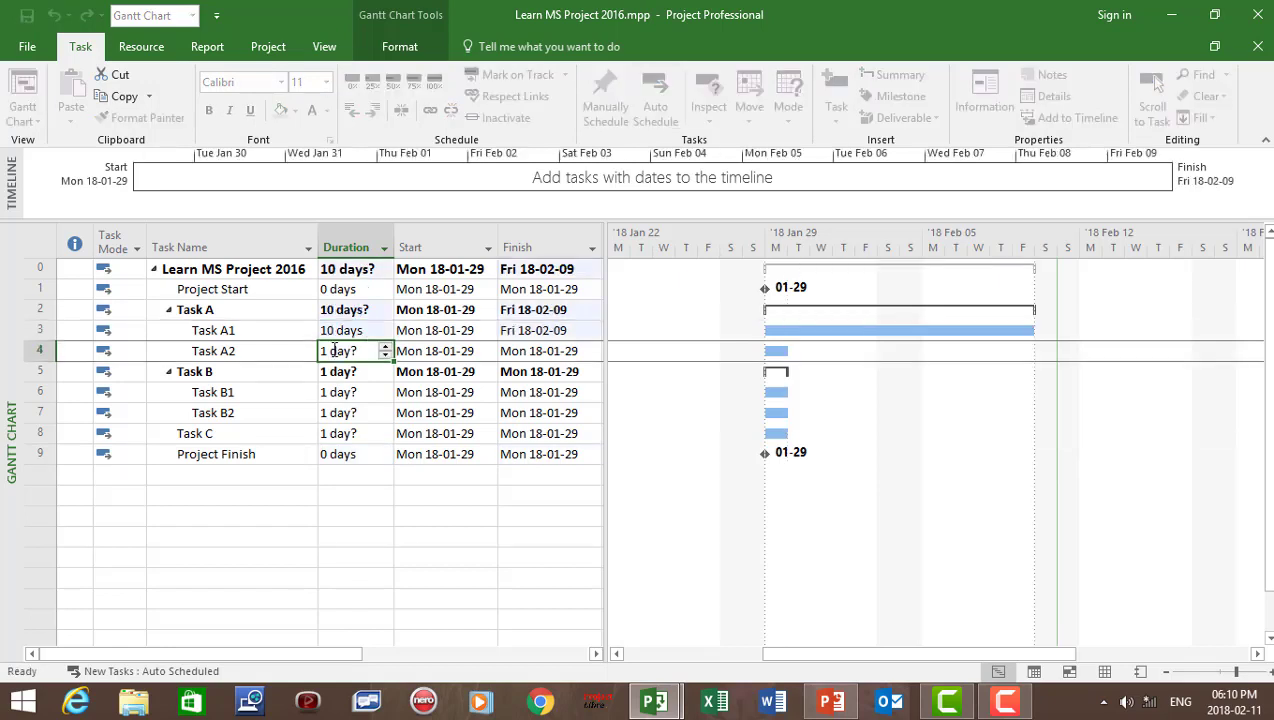
type("10")
Set the durations of Task B1 to 15 days, Task B2 to 10 days and Task C to 20 days.
left_click(341, 392)
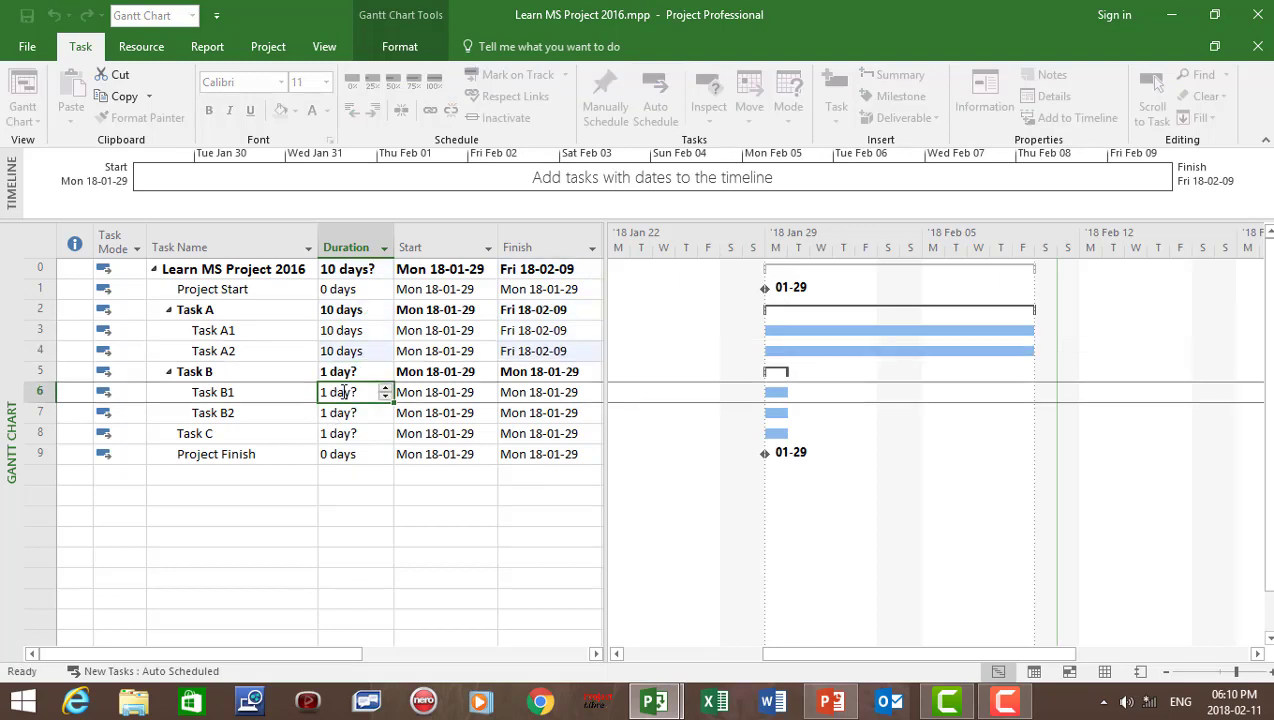
type("15")
key("Return")
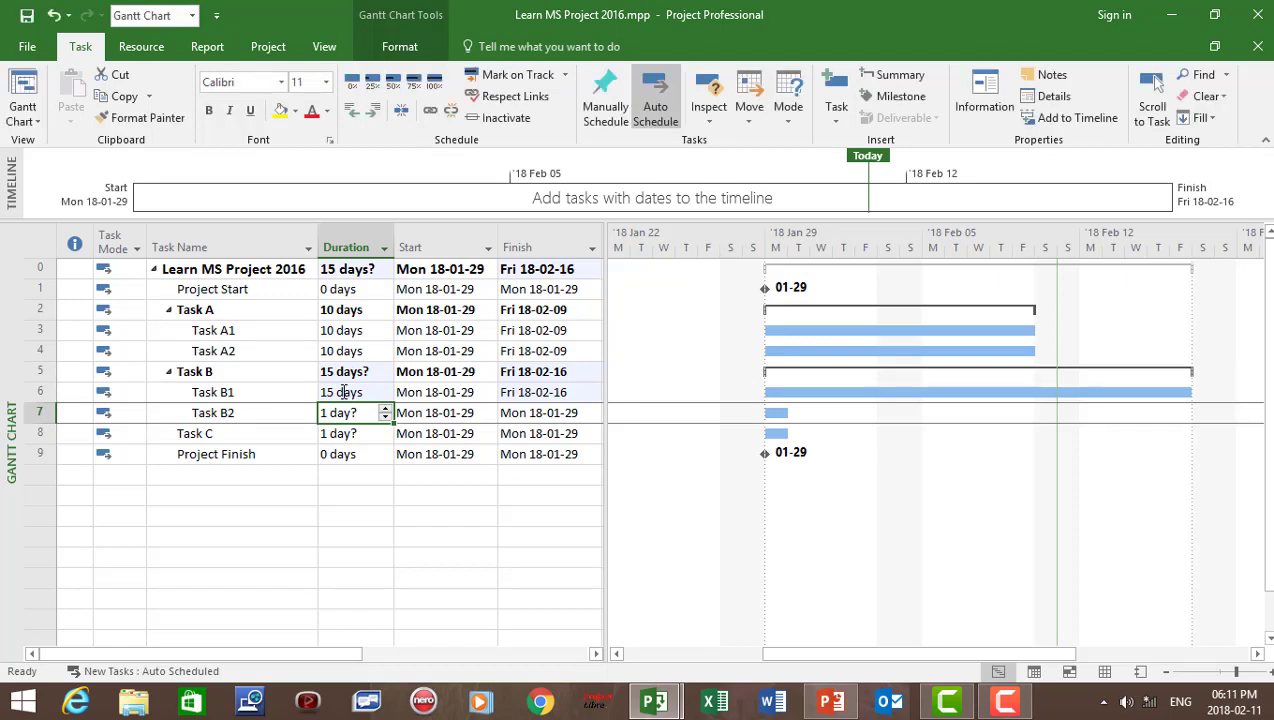
type("10")
left_click(335, 433)
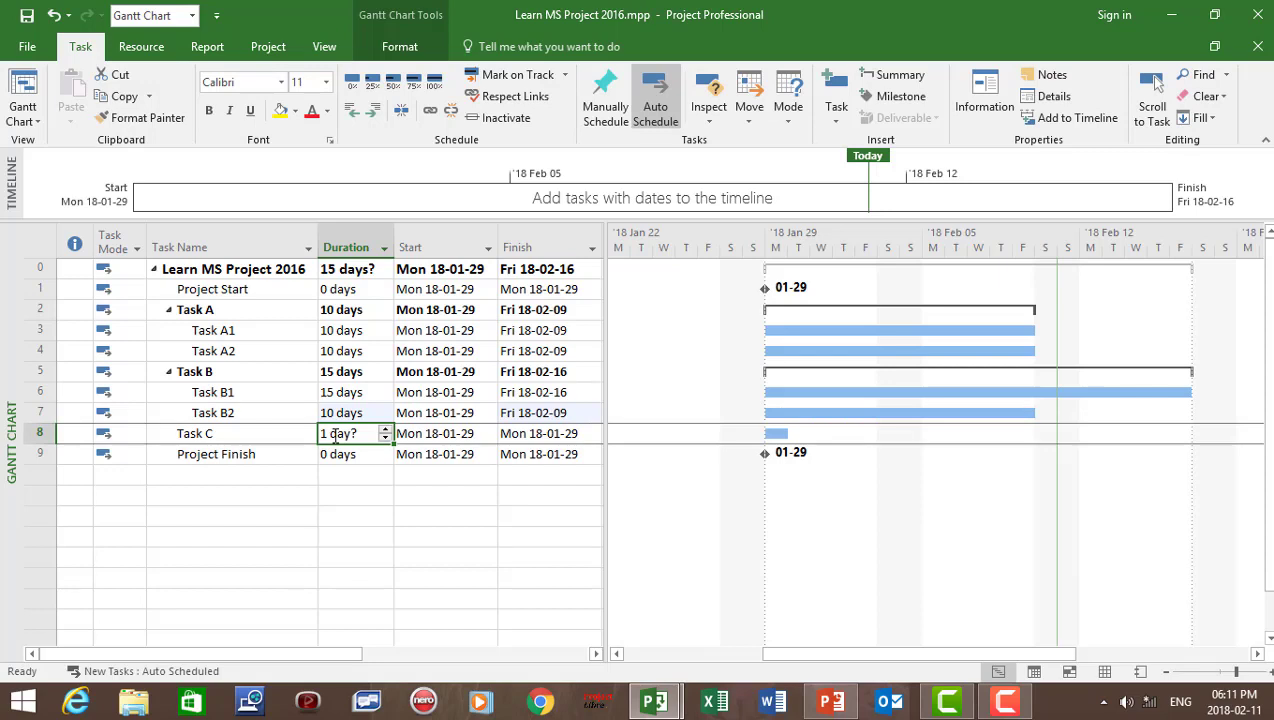
type("20")
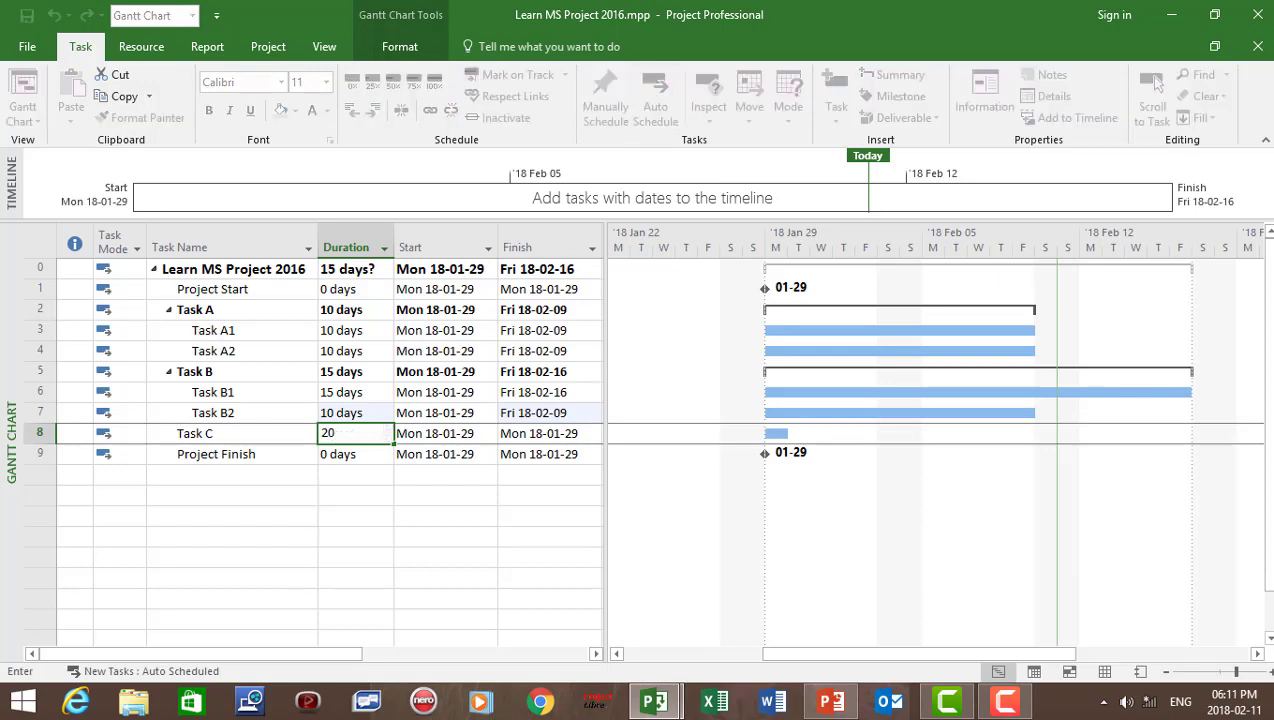
left_click(376, 461)
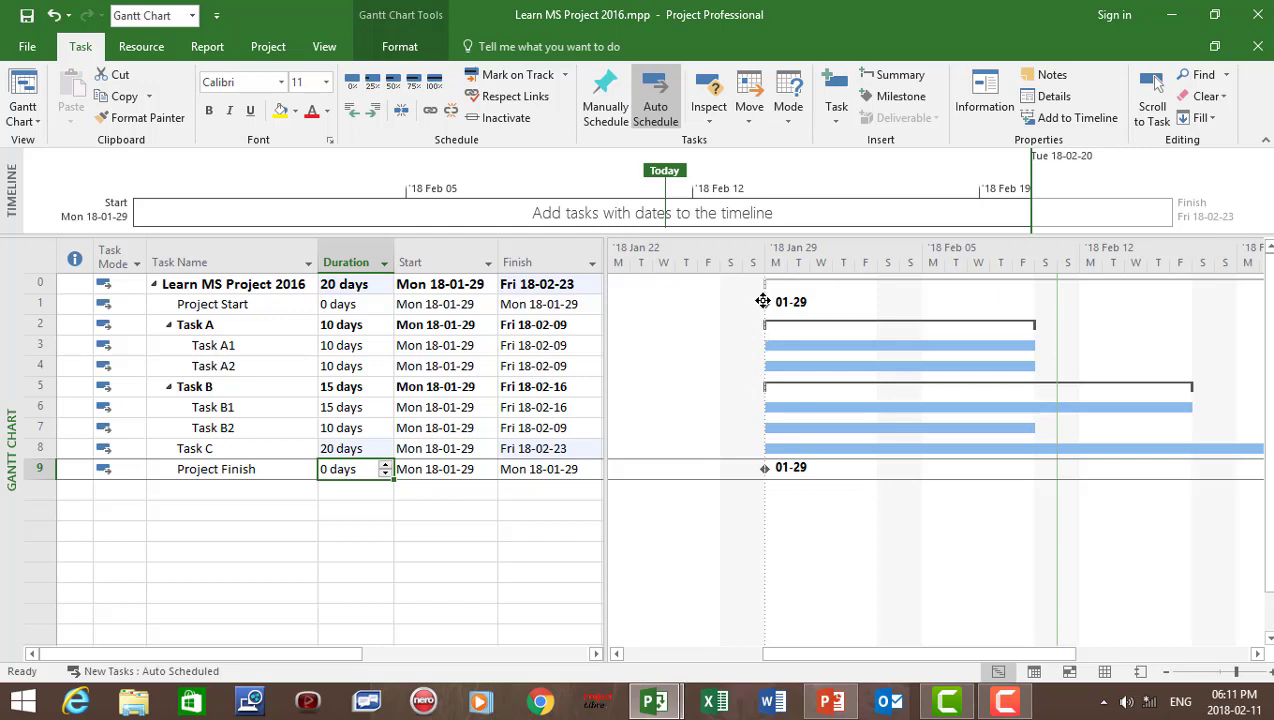
Link Project Start to Task A1, and Task A1 to Task A2, between their symbols in the Gantt chart.
left_click_drag(763, 301, 785, 349)
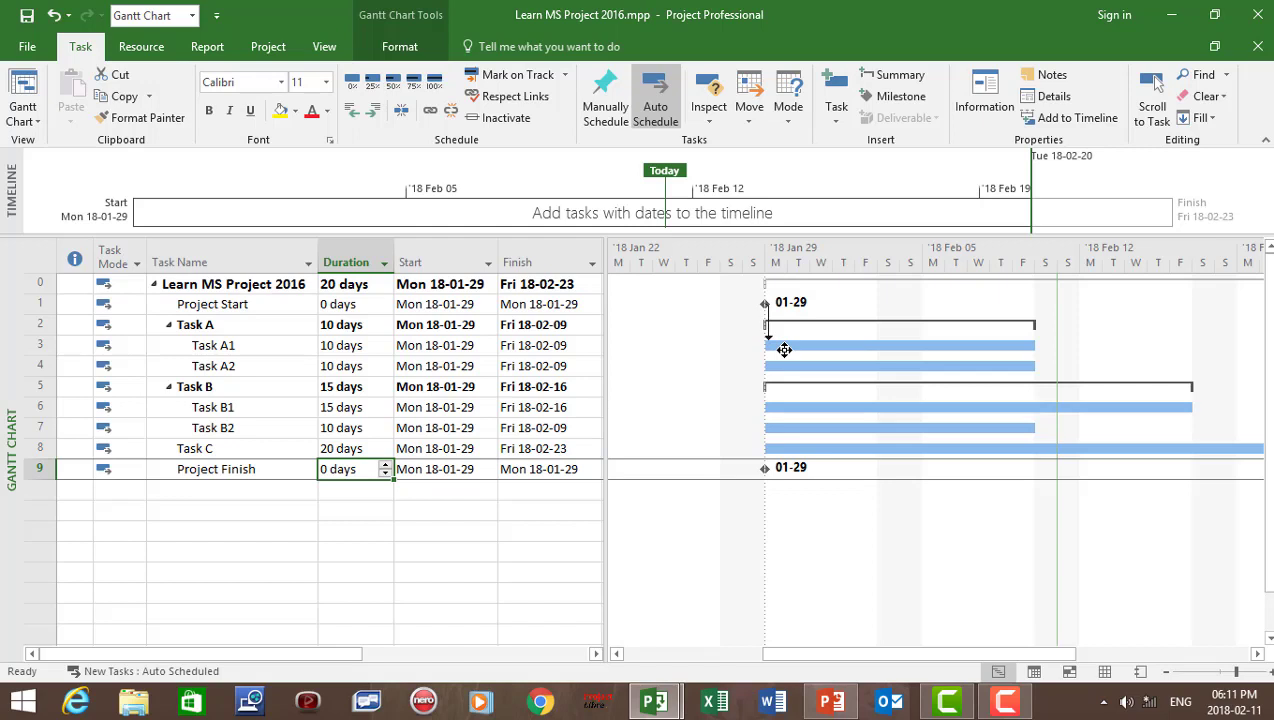
mouse_move(785, 349)
mouse_move(847, 343)
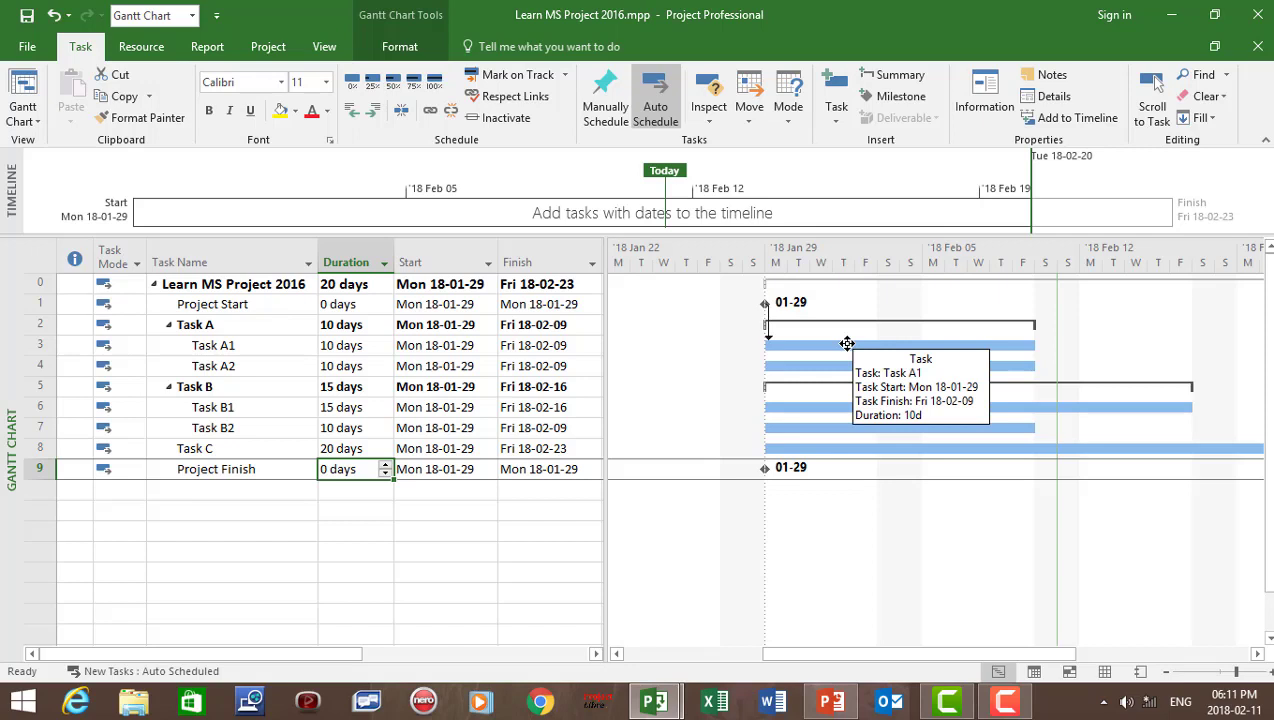
left_click_drag(847, 343, 851, 368)
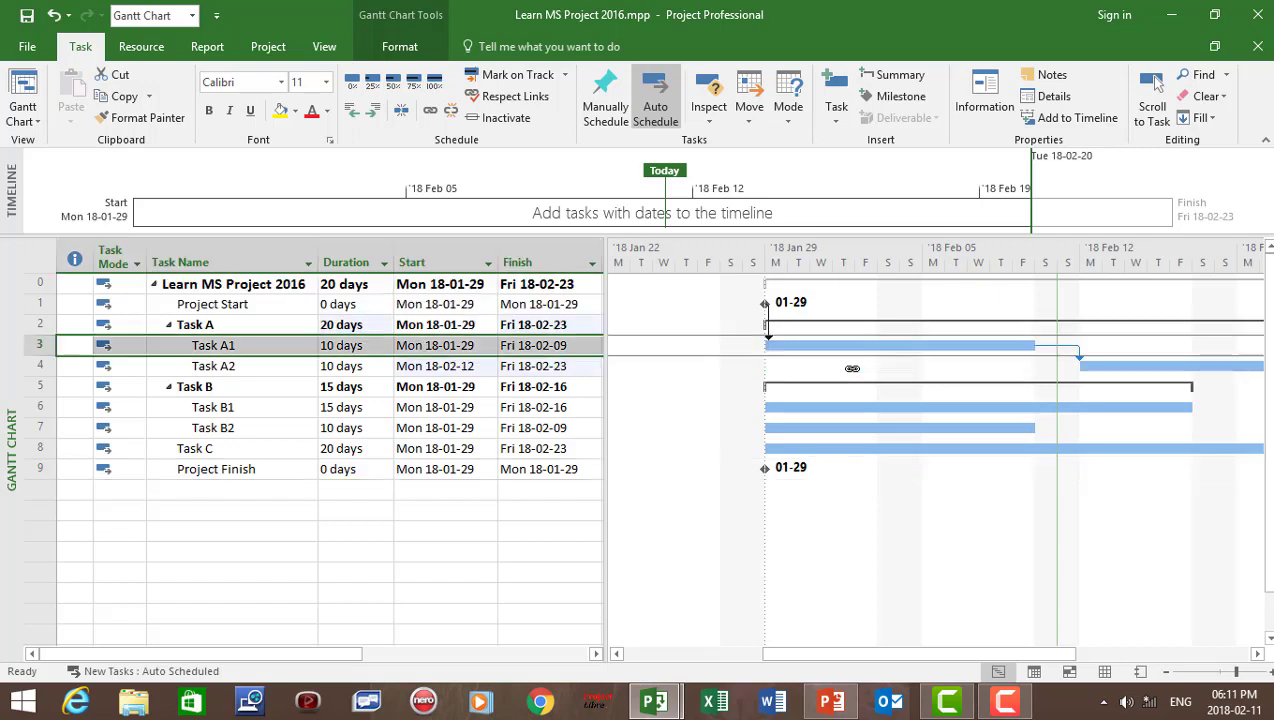
Set a lag of 5 days on the Finish-to-Start dependency from Task A1 to Task A2.
double_click(1077, 350)
key("Tab")
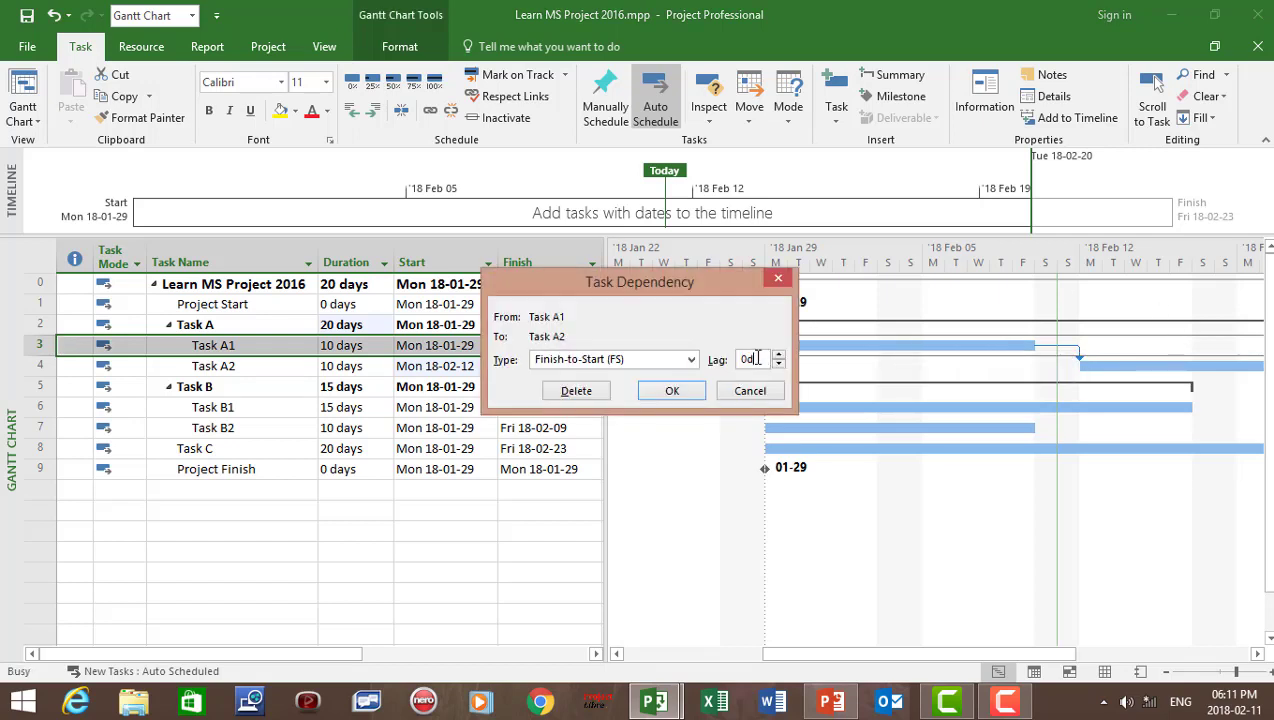
type("5")
left_click(674, 391)
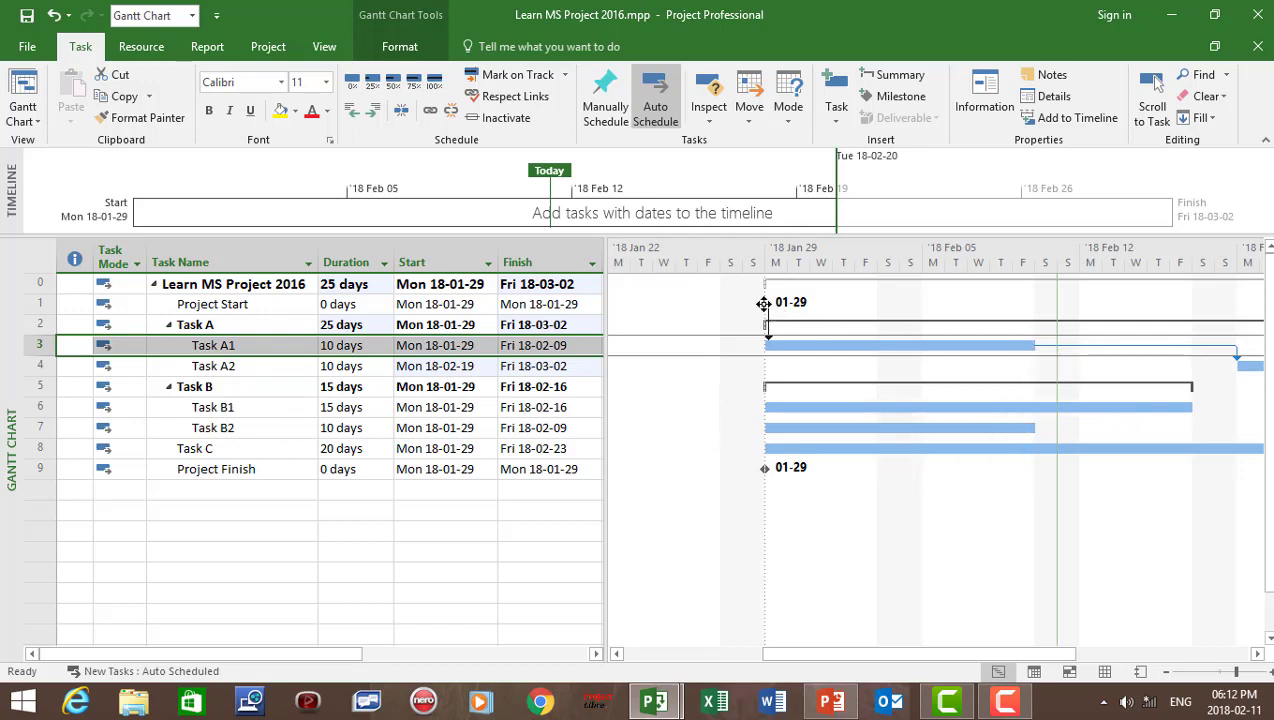
Link Project Start to Task B1 in the chart, and enter 6 as the predecessor of Task B2.
left_click_drag(776, 325, 780, 414)
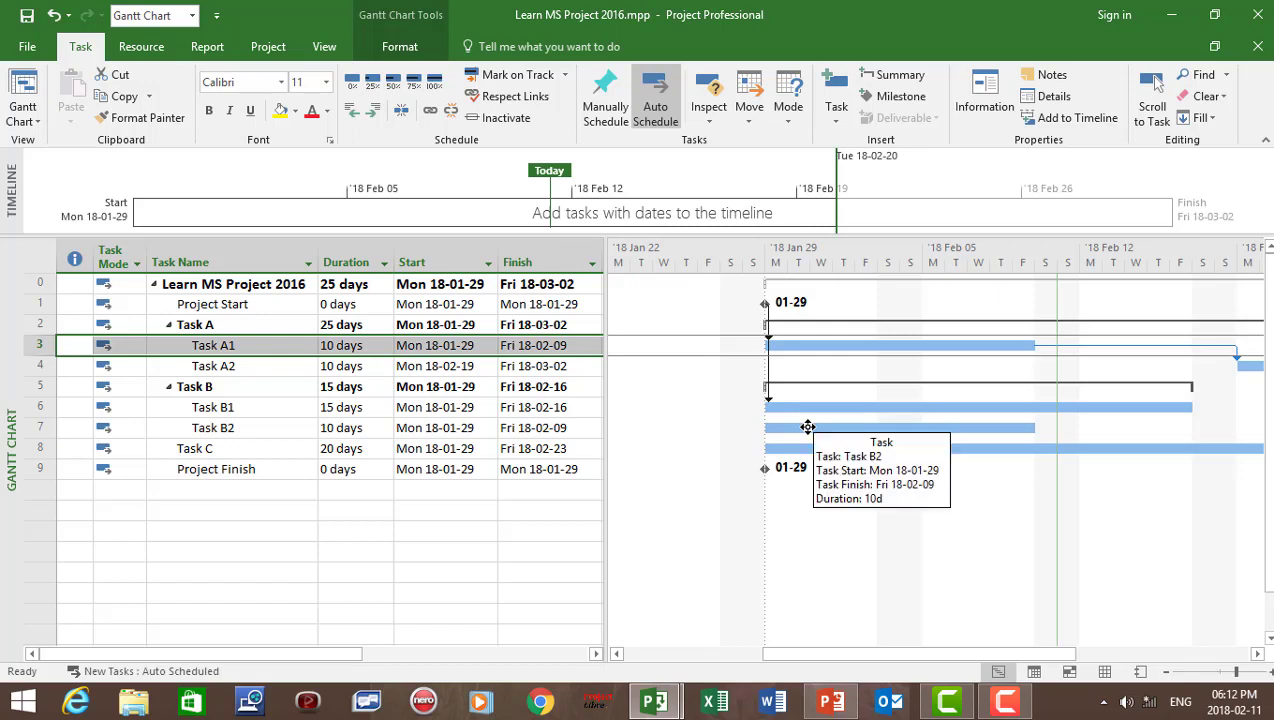
left_click_drag(608, 361, 773, 384)
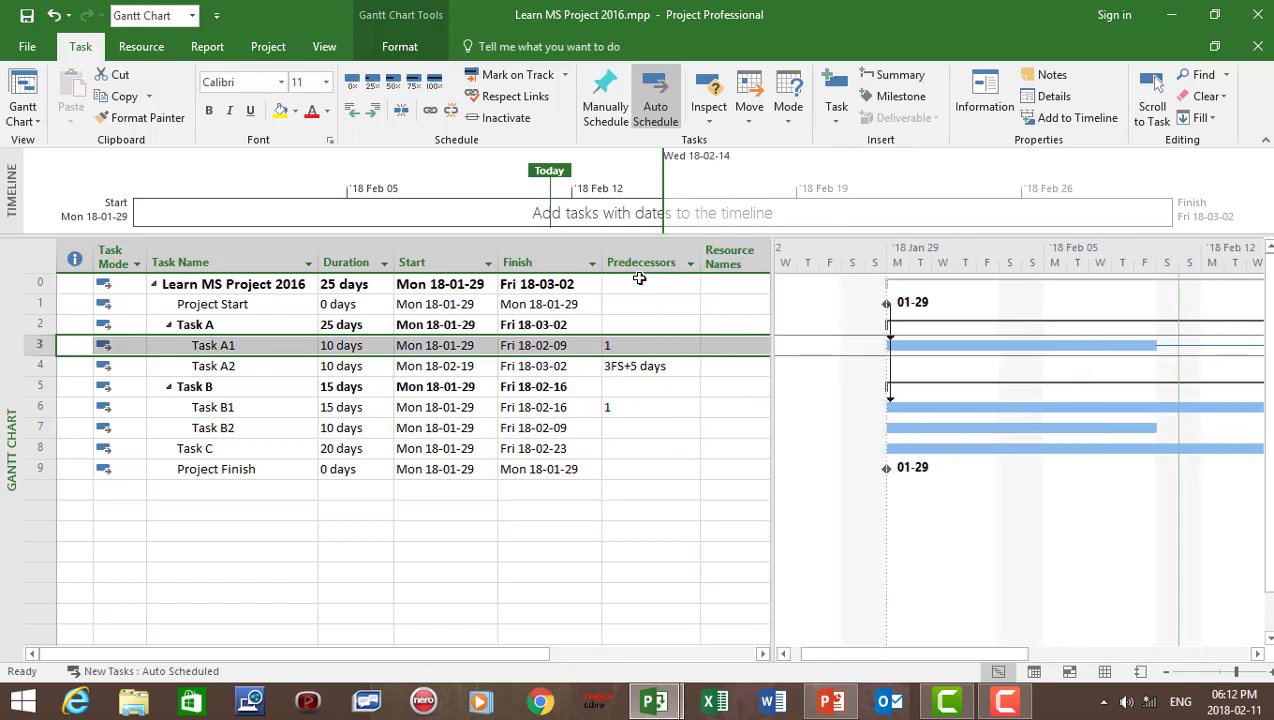
left_click(655, 429)
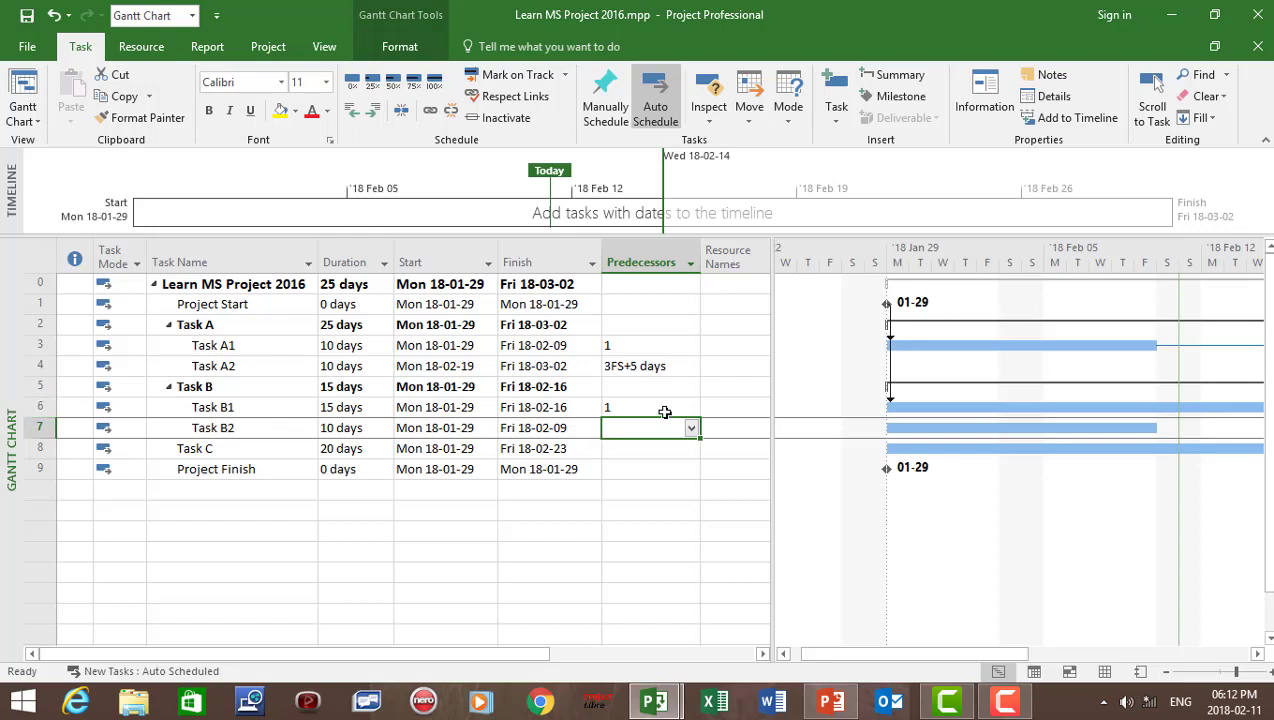
type("6")
key("Return")
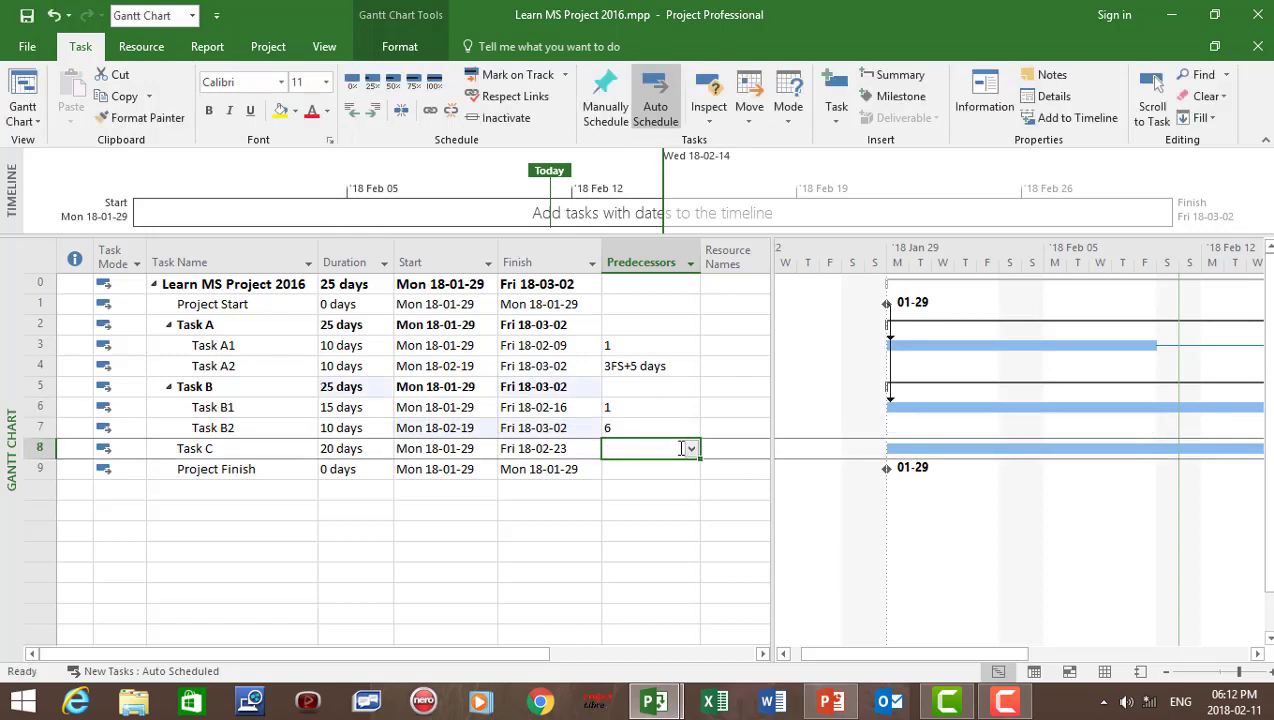
Set the lag on the Finish-to-Start dependency from Task B1 to Task B2 to -5 days.
left_click(324, 47)
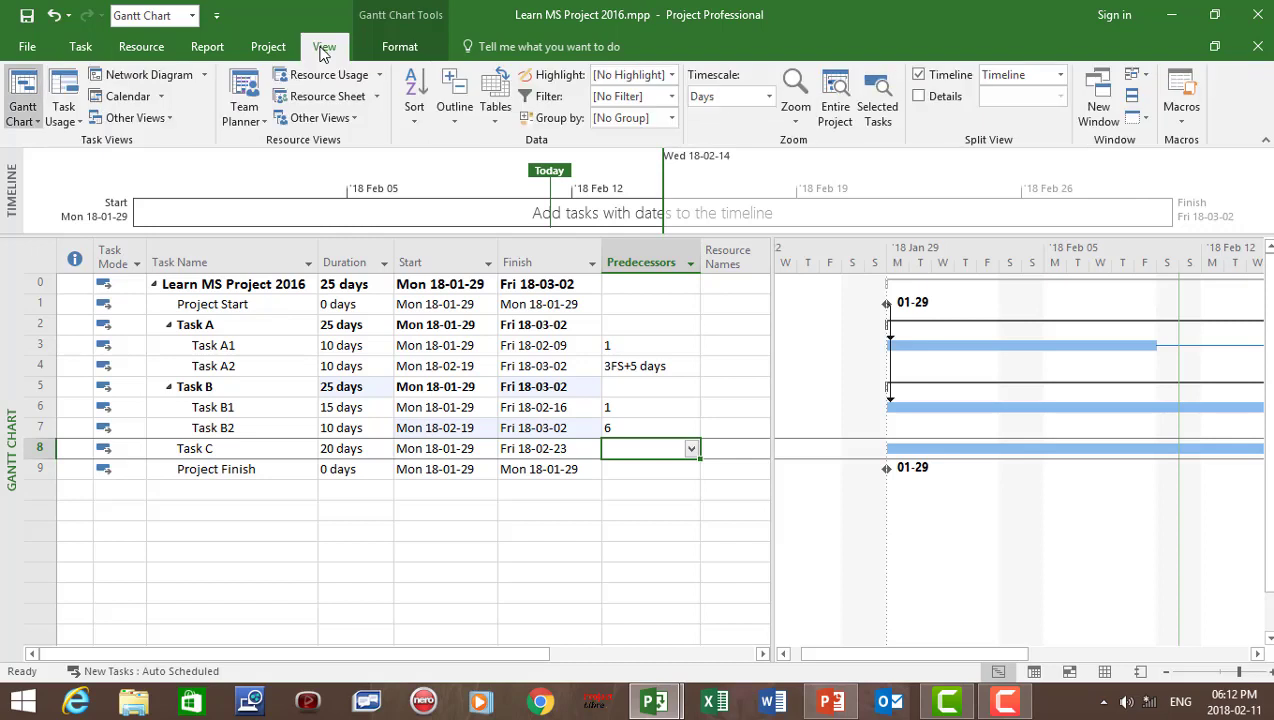
left_click(836, 112)
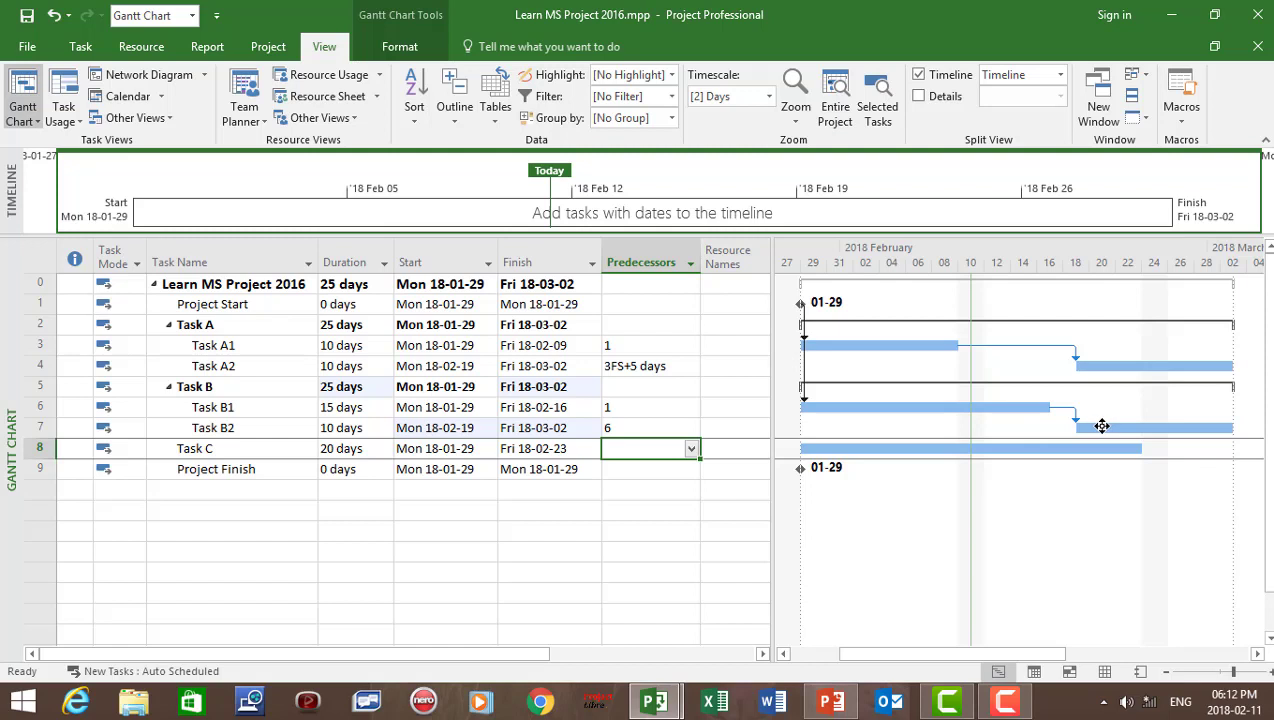
mouse_move(1101, 426)
double_click(1070, 415)
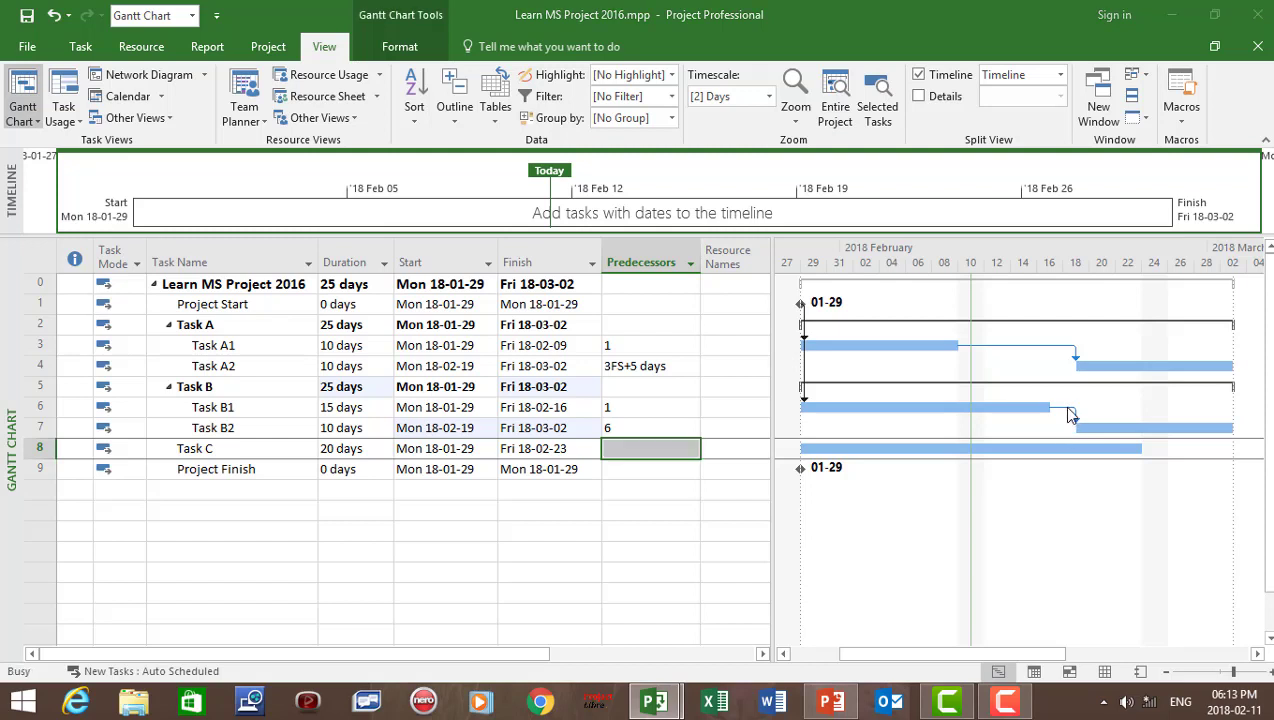
left_click(747, 359)
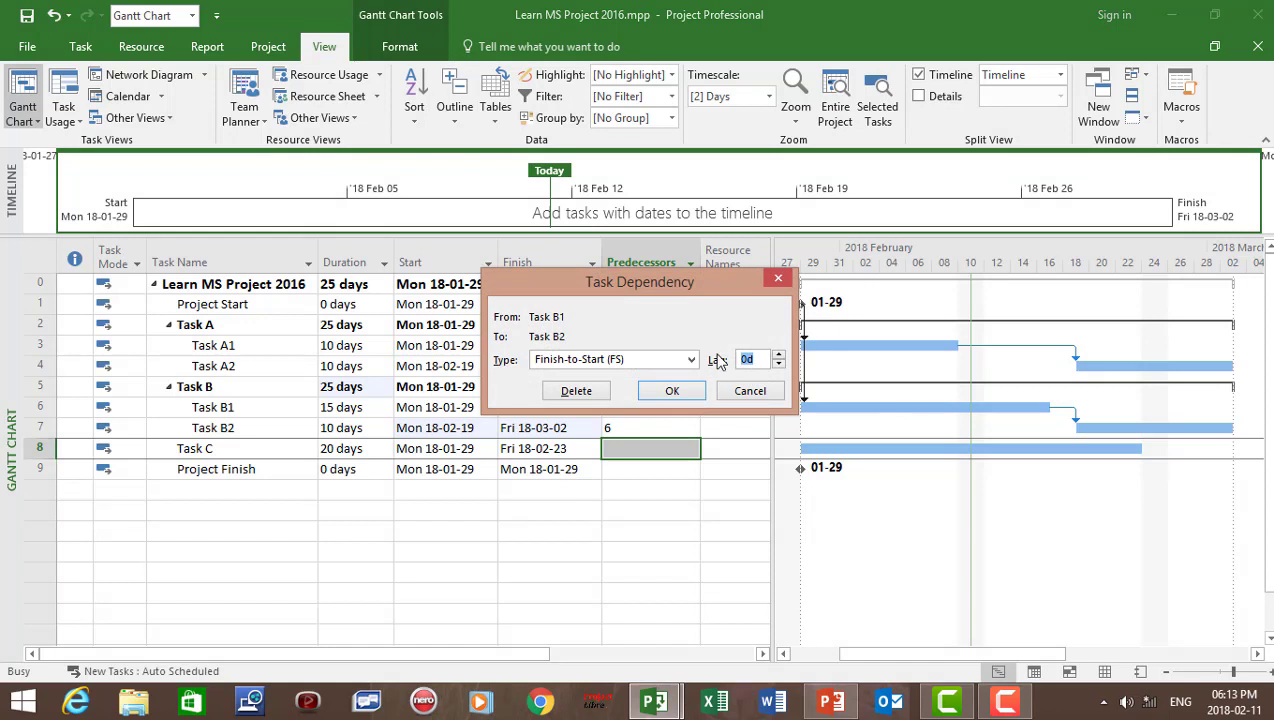
type("-5")
left_click(670, 392)
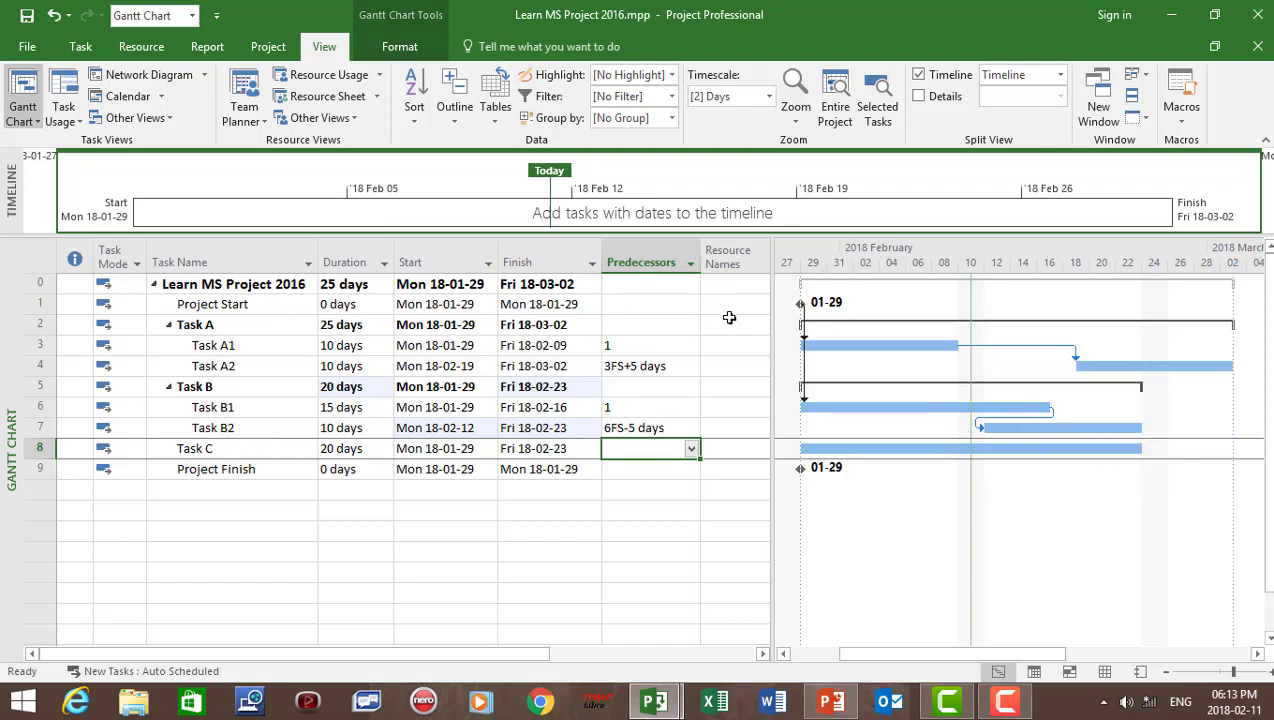
Link Project Start to Task C, and link Task A2, Task B2 and Task C to Project Finish in the chart.
left_click_drag(800, 303, 808, 450)
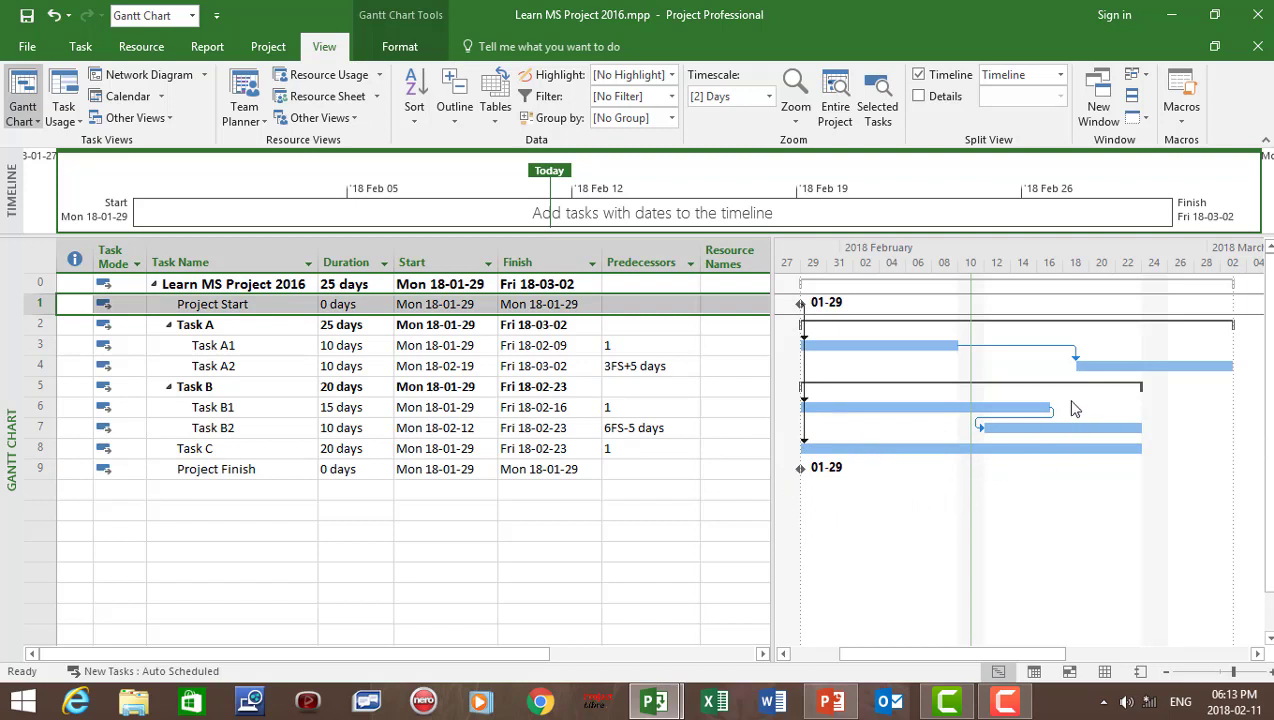
mouse_move(1140, 365)
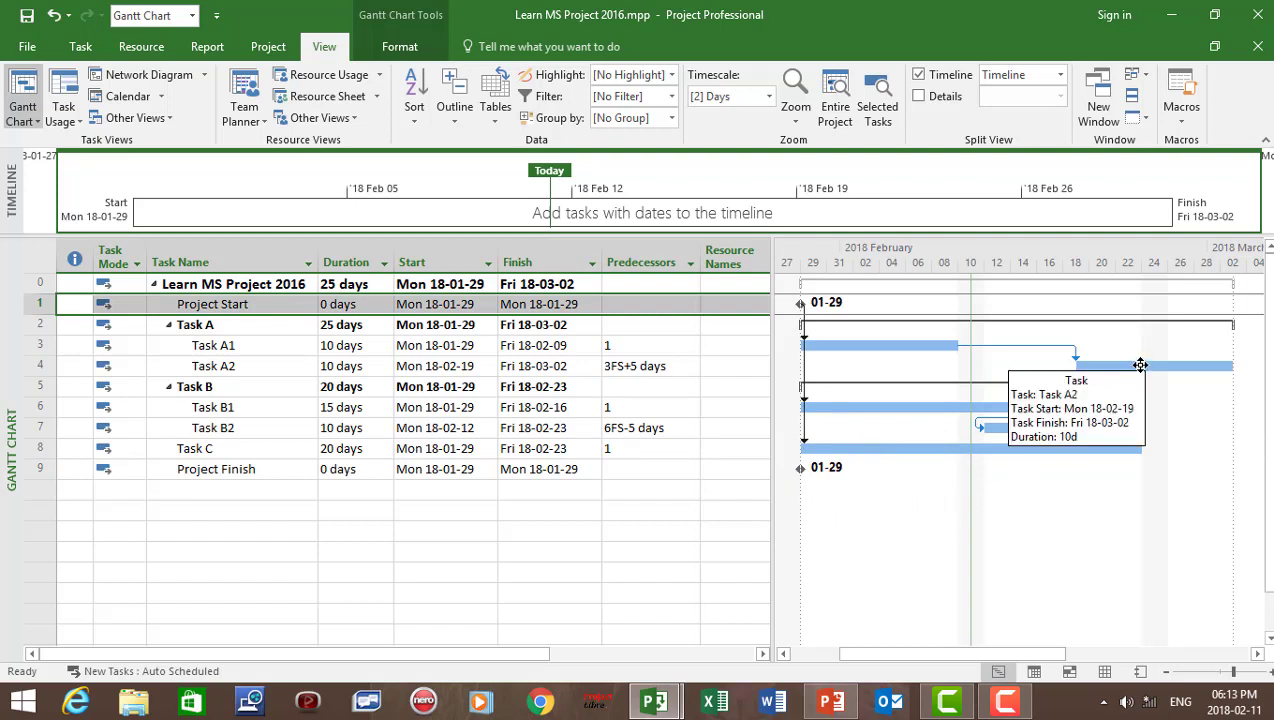
left_click_drag(1140, 365, 800, 470)
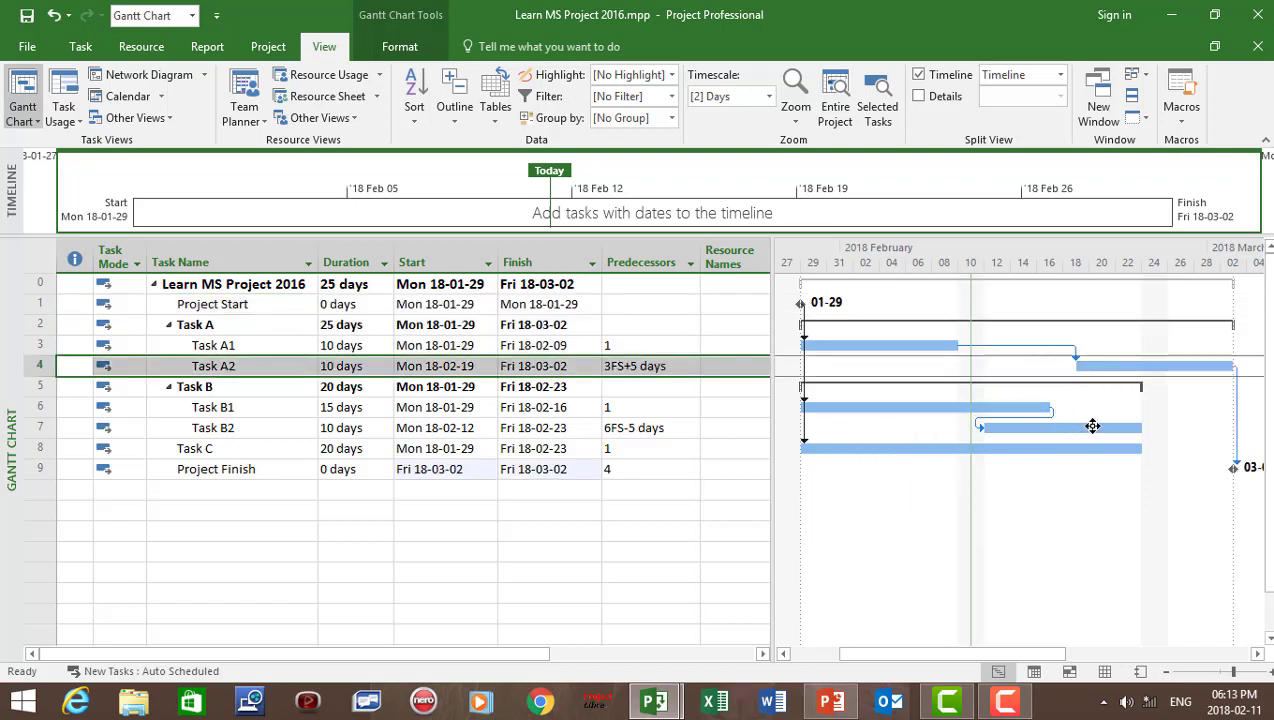
left_click_drag(1093, 426, 1234, 470)
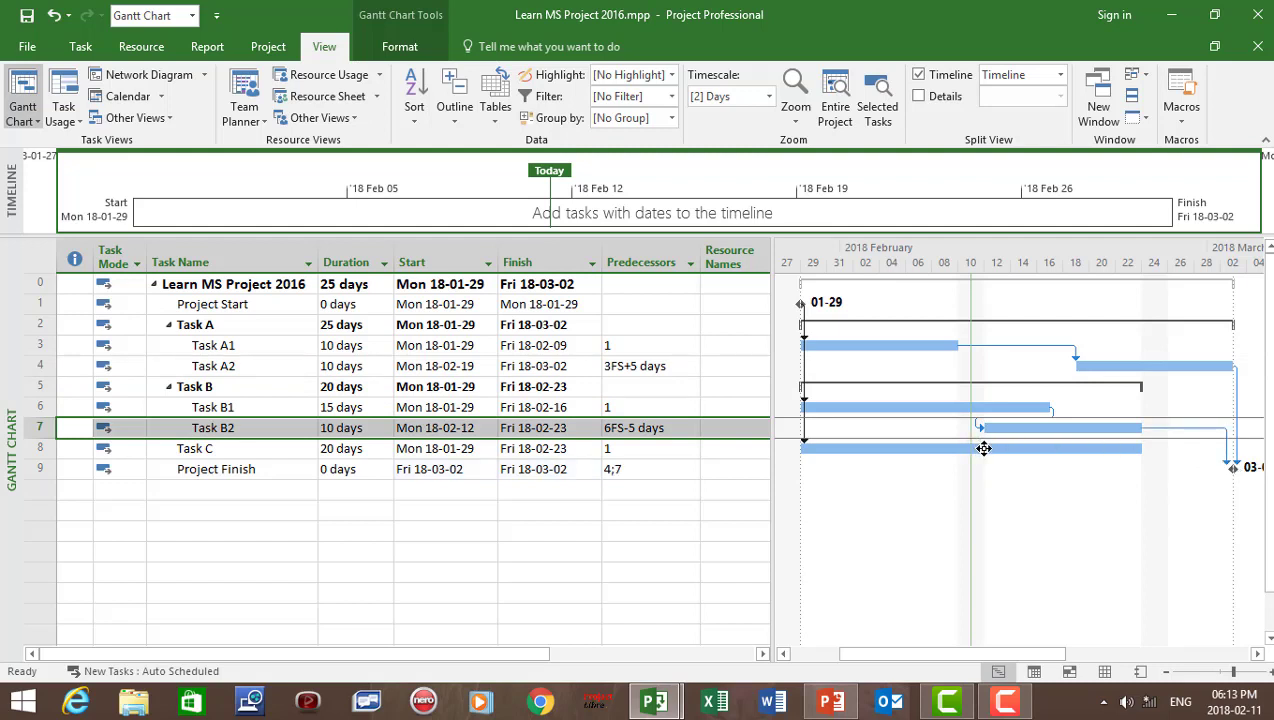
left_click_drag(984, 449, 1234, 470)
Switch from the Gantt Chart to the Resource Sheet view.
left_click(137, 50)
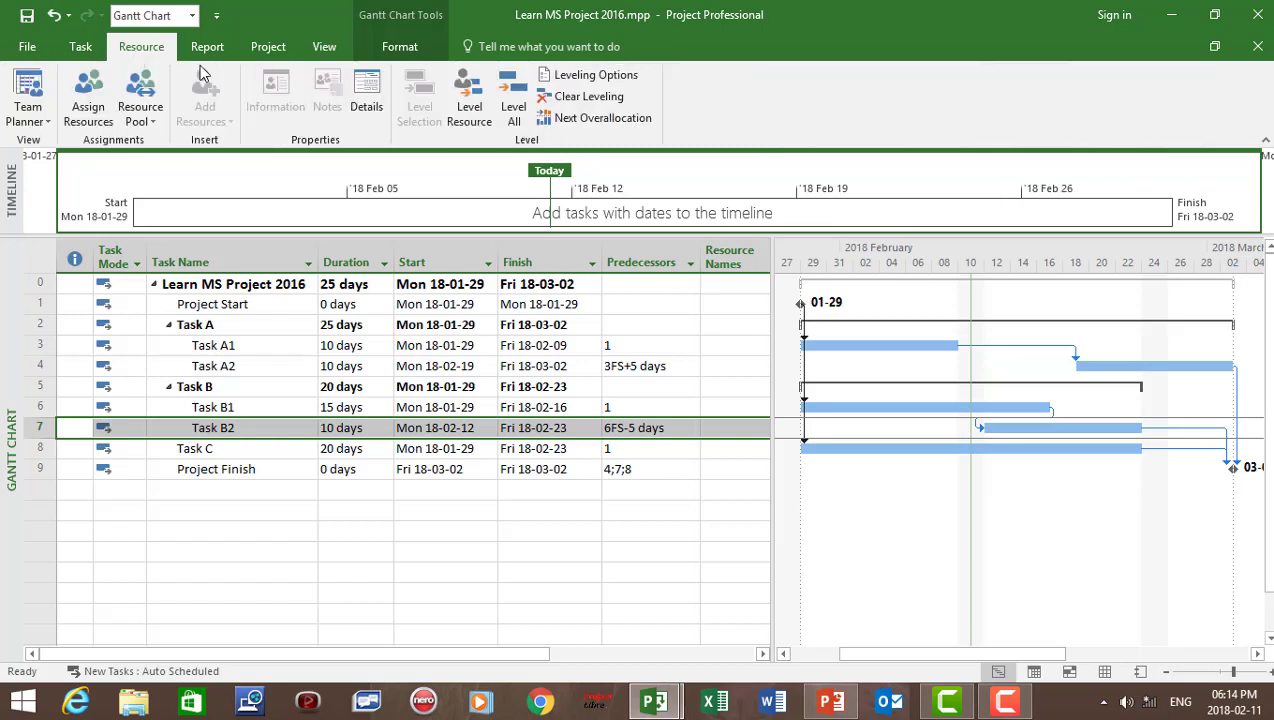
left_click(46, 126)
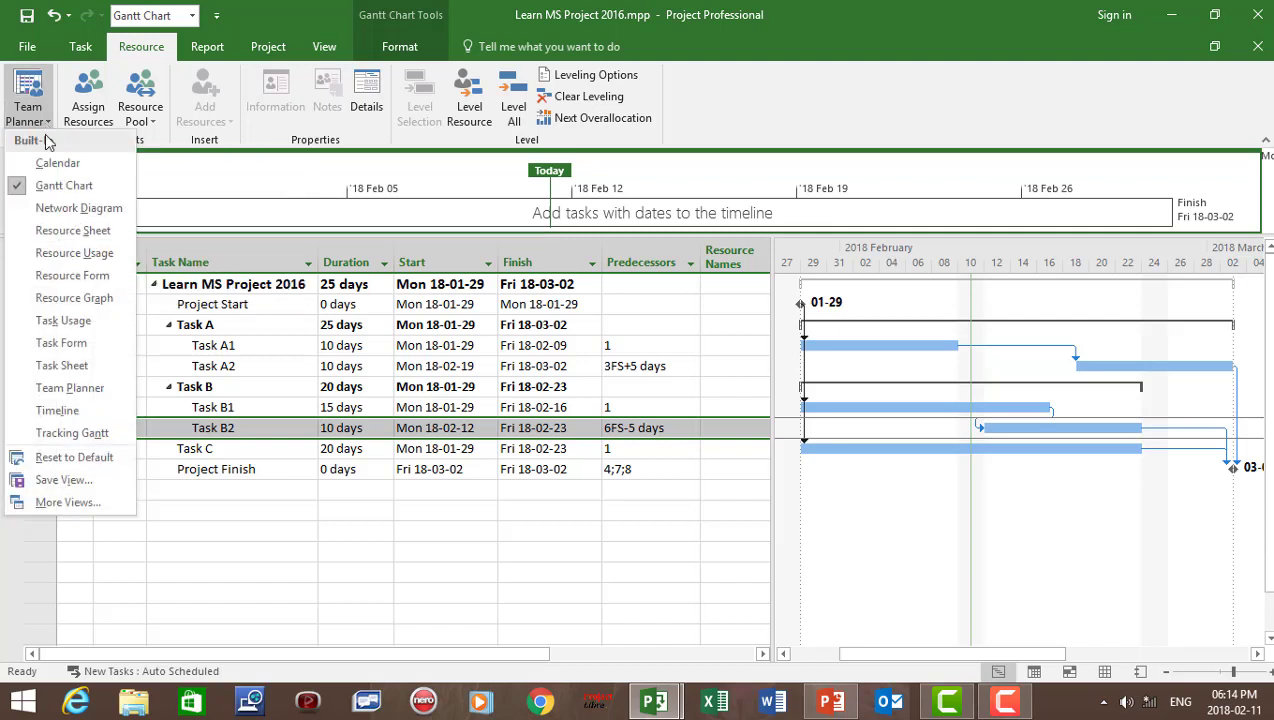
left_click(62, 234)
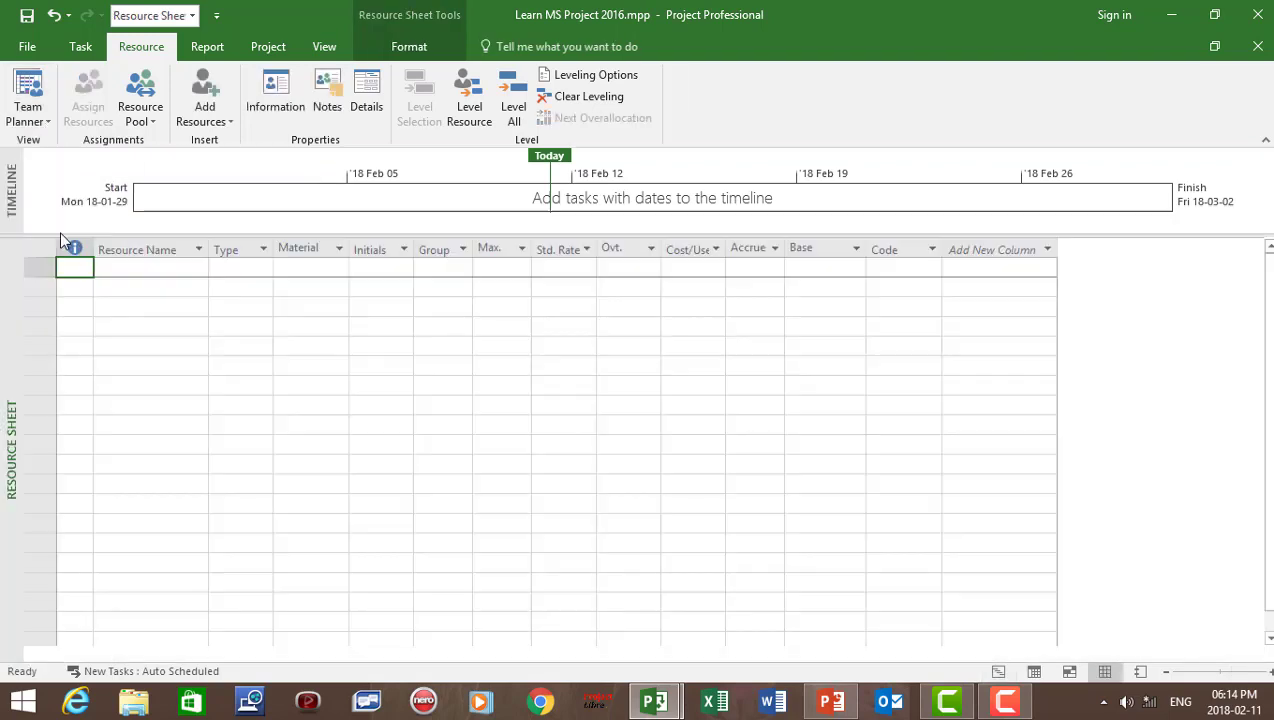
Add a resource in the first row with the person's first name and a standard rate of 200 per hour.
left_click(124, 268)
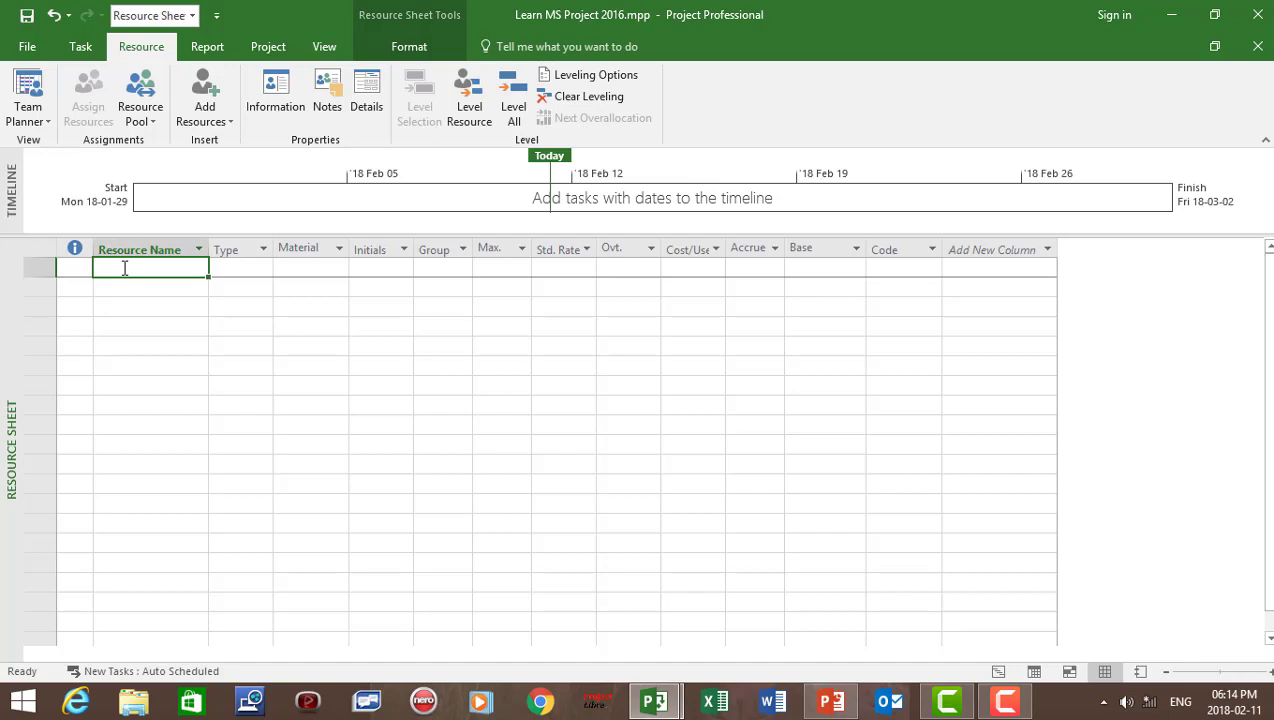
type("Sam")
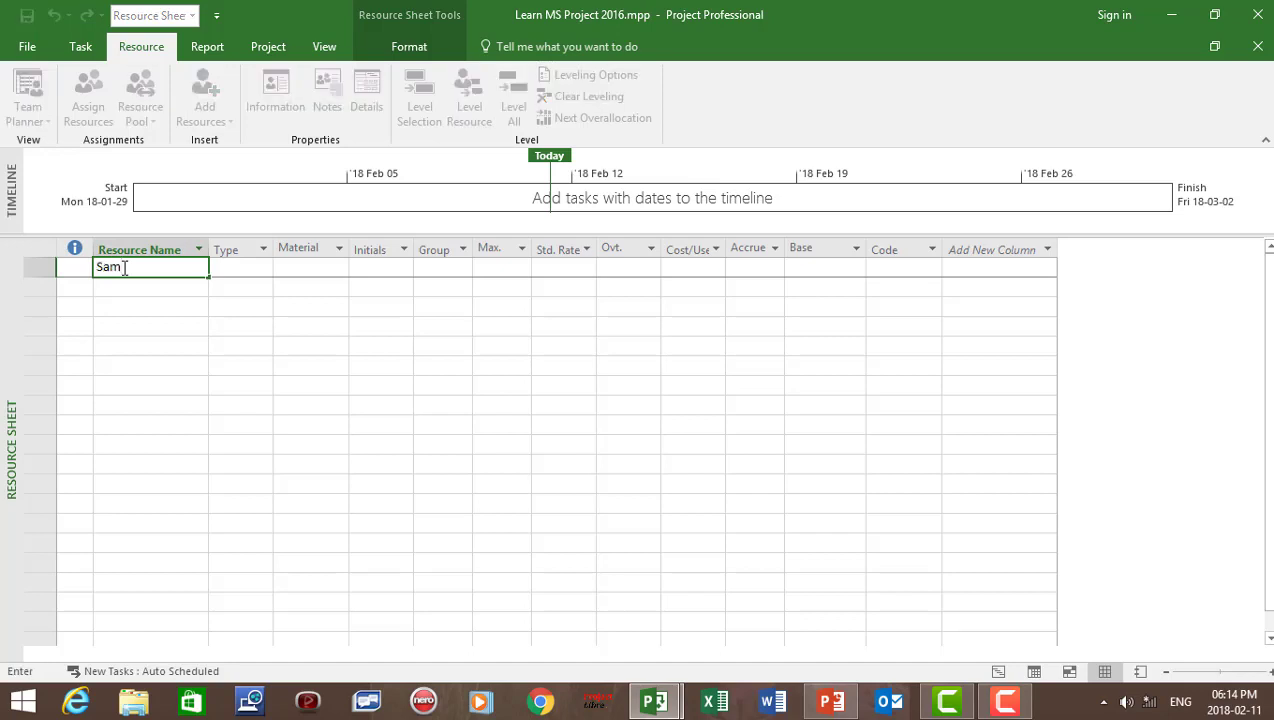
key("Tab")
key("Tab")
key("Tab")
key("Tab")
key("Tab")
key("Tab")
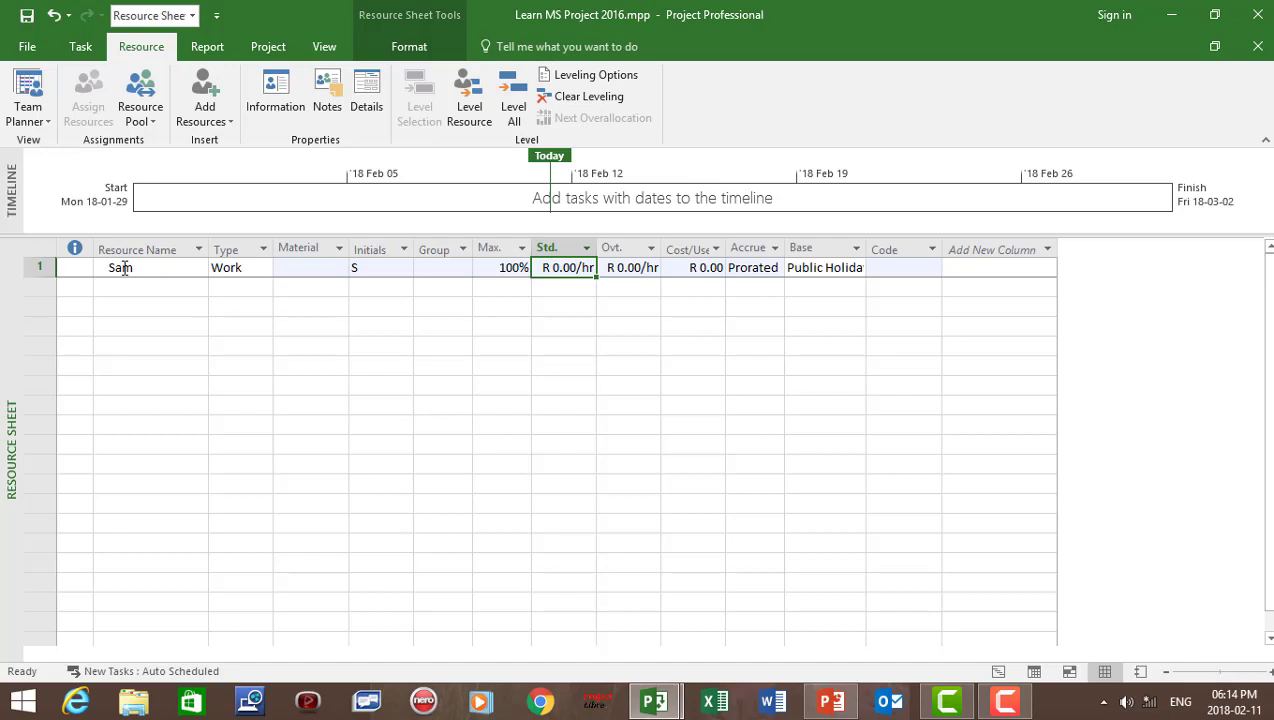
type("200")
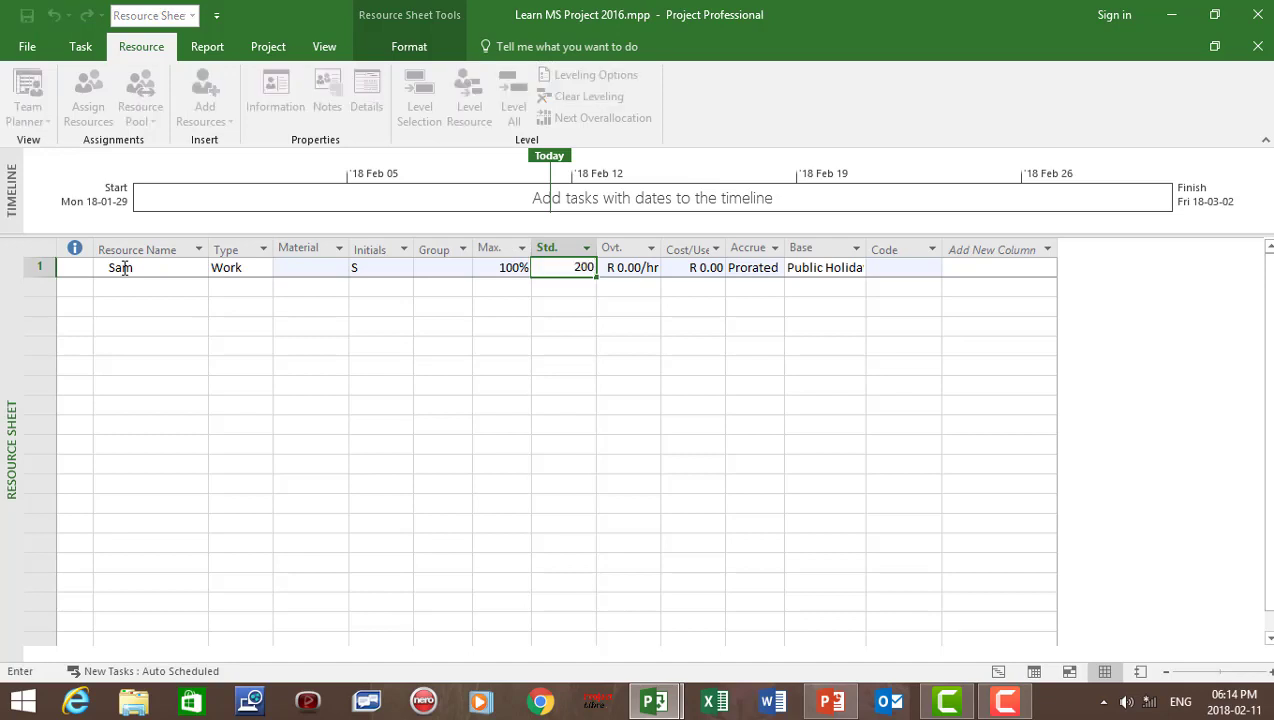
key("Return")
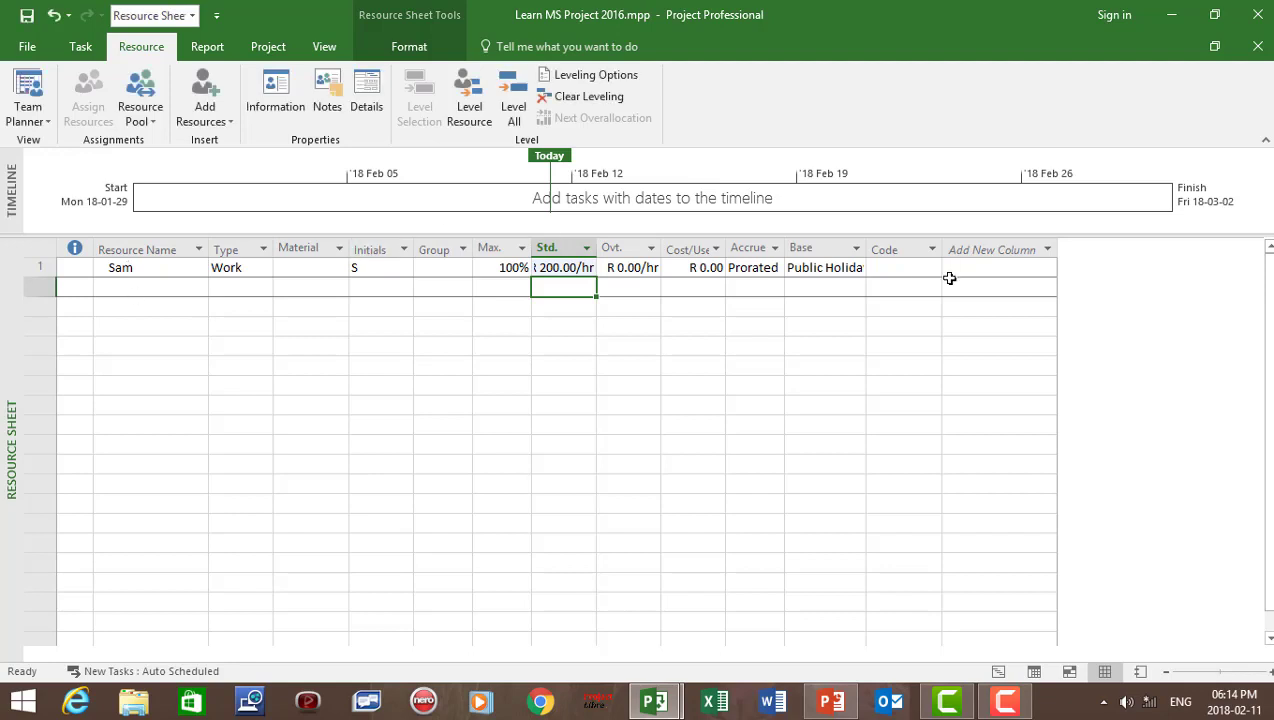
Set the first resource's base calendar to Public Holidays 2018 Calander.
left_click(838, 267)
left_click(857, 268)
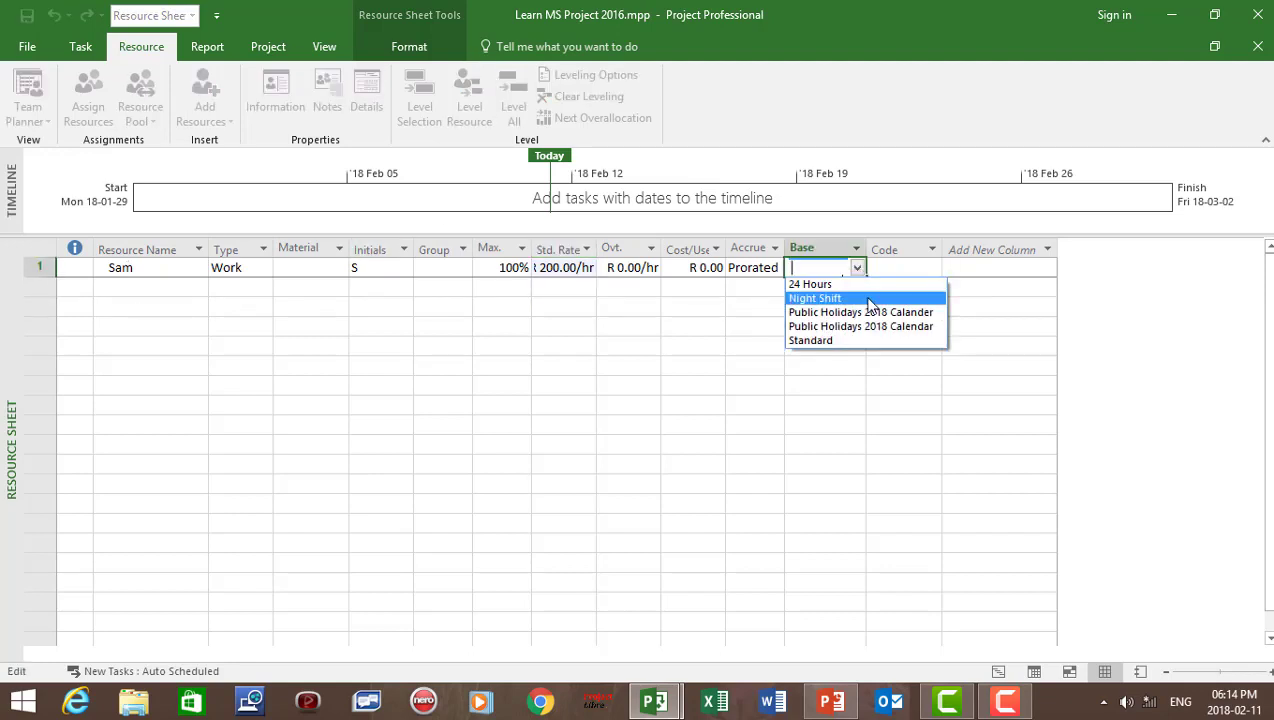
left_click(872, 313)
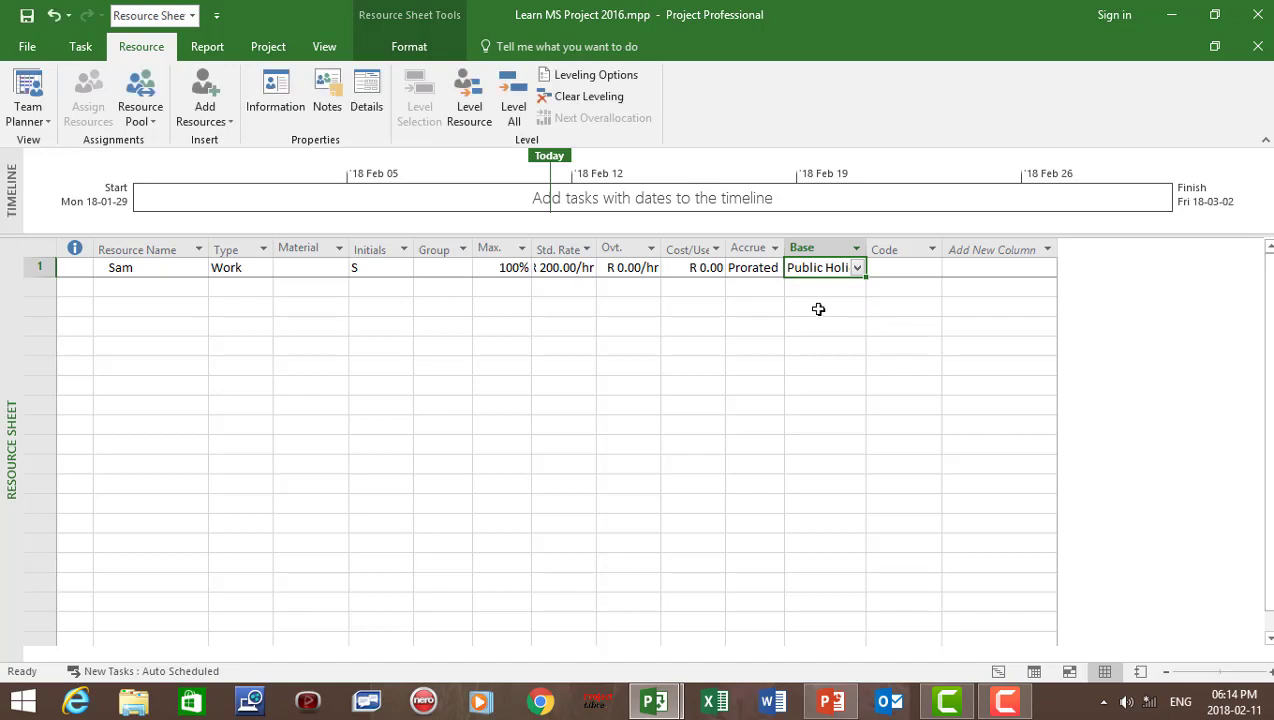
Add a second resource in the row below, entering the person's first name.
left_click(148, 288)
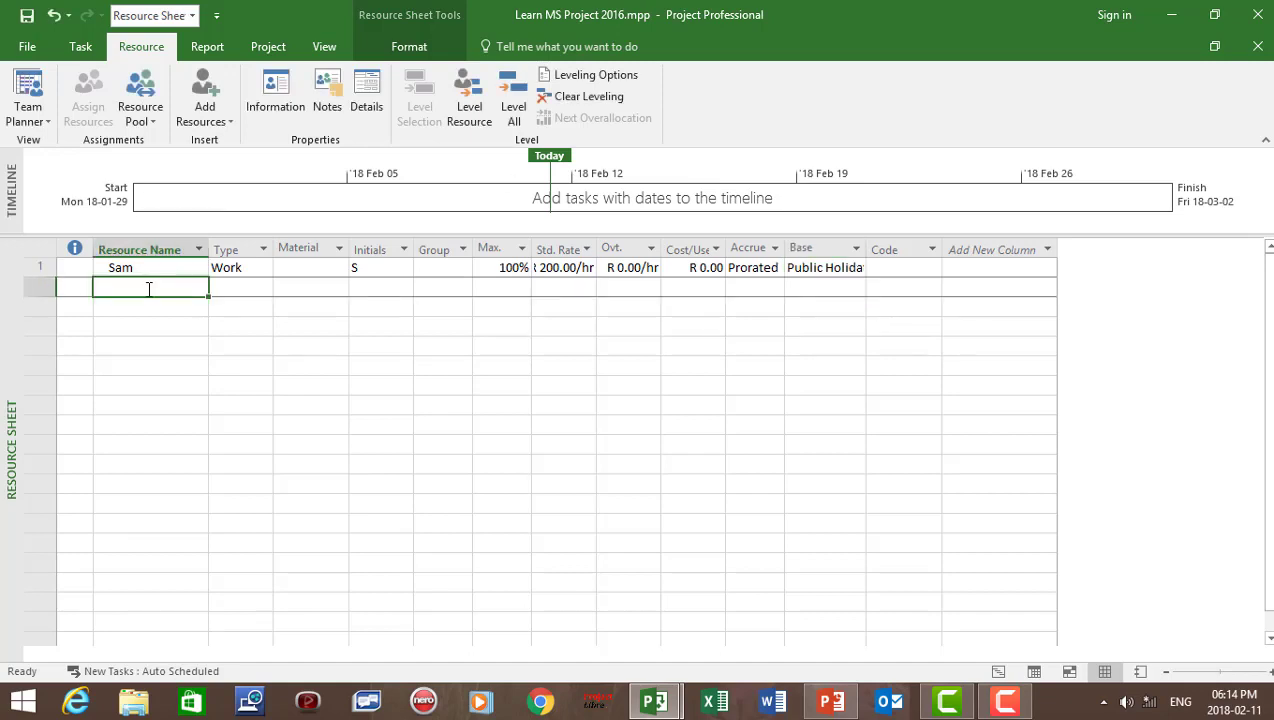
type("John")
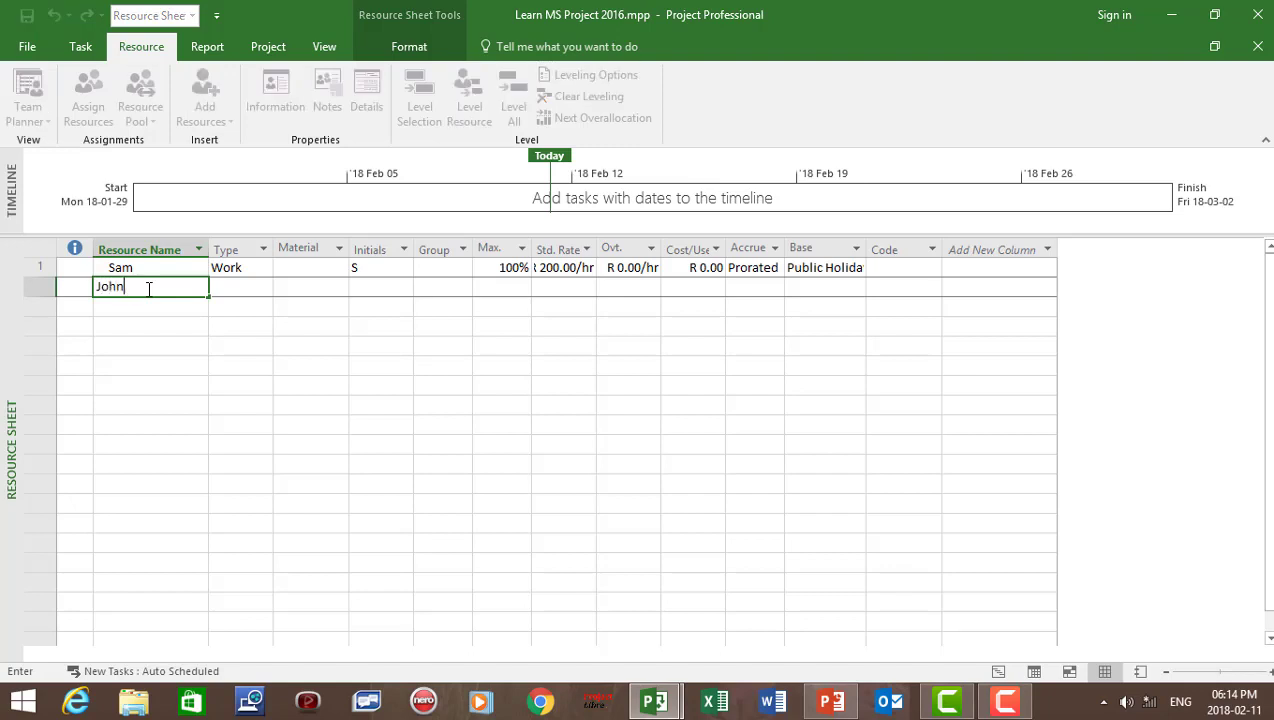
key("Return")
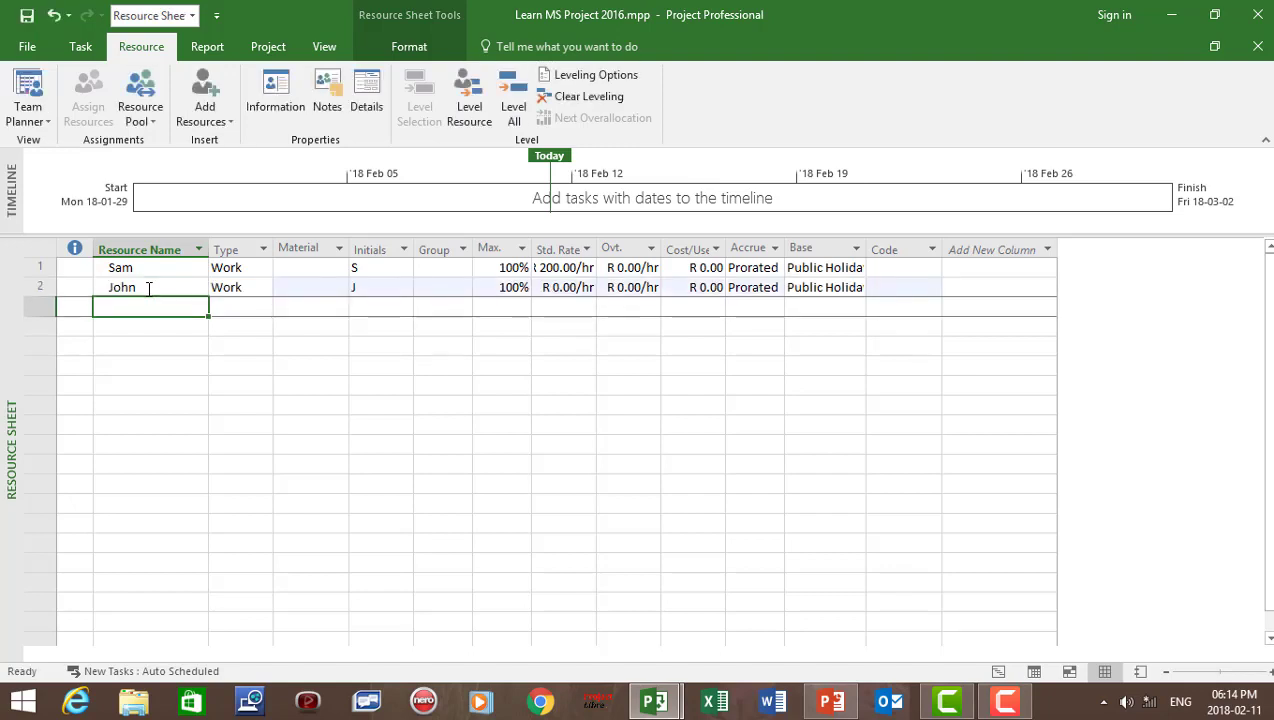
Set the second resource's standard rate to 300 per hour.
key("Up")
key("Right")
key("Right")
key("Right")
key("Right")
key("Right")
key("Right")
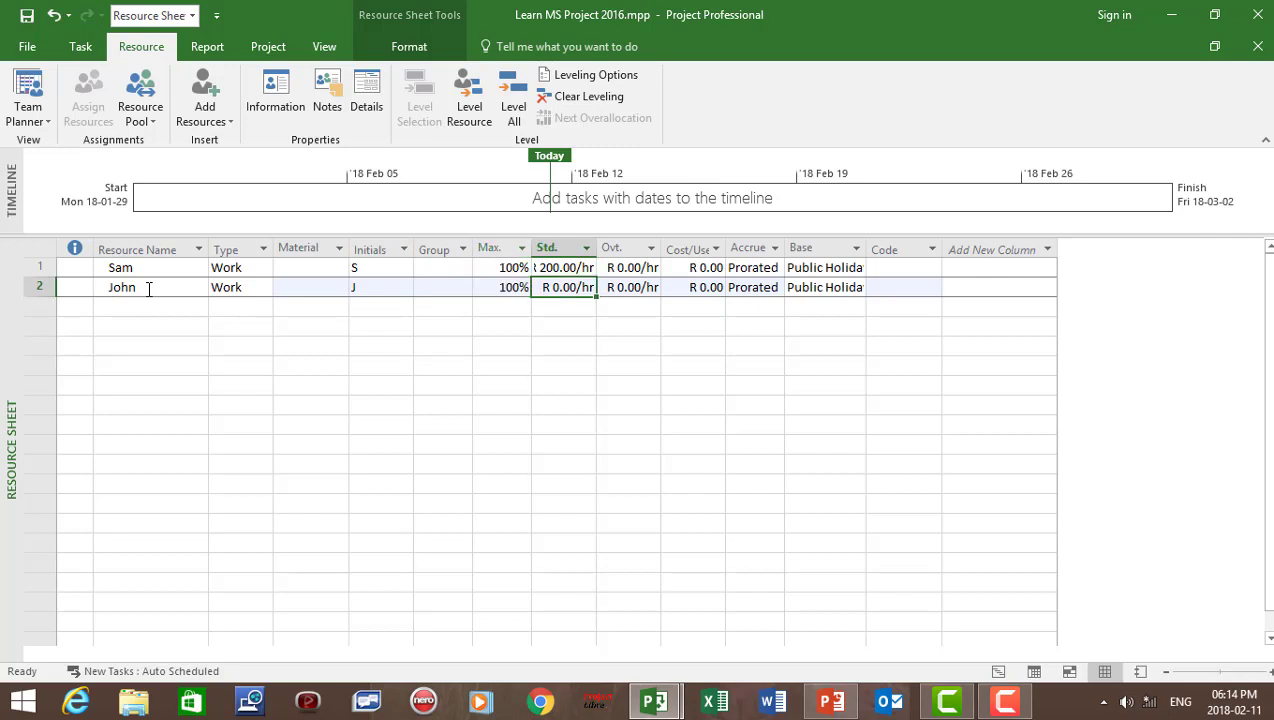
type("300")
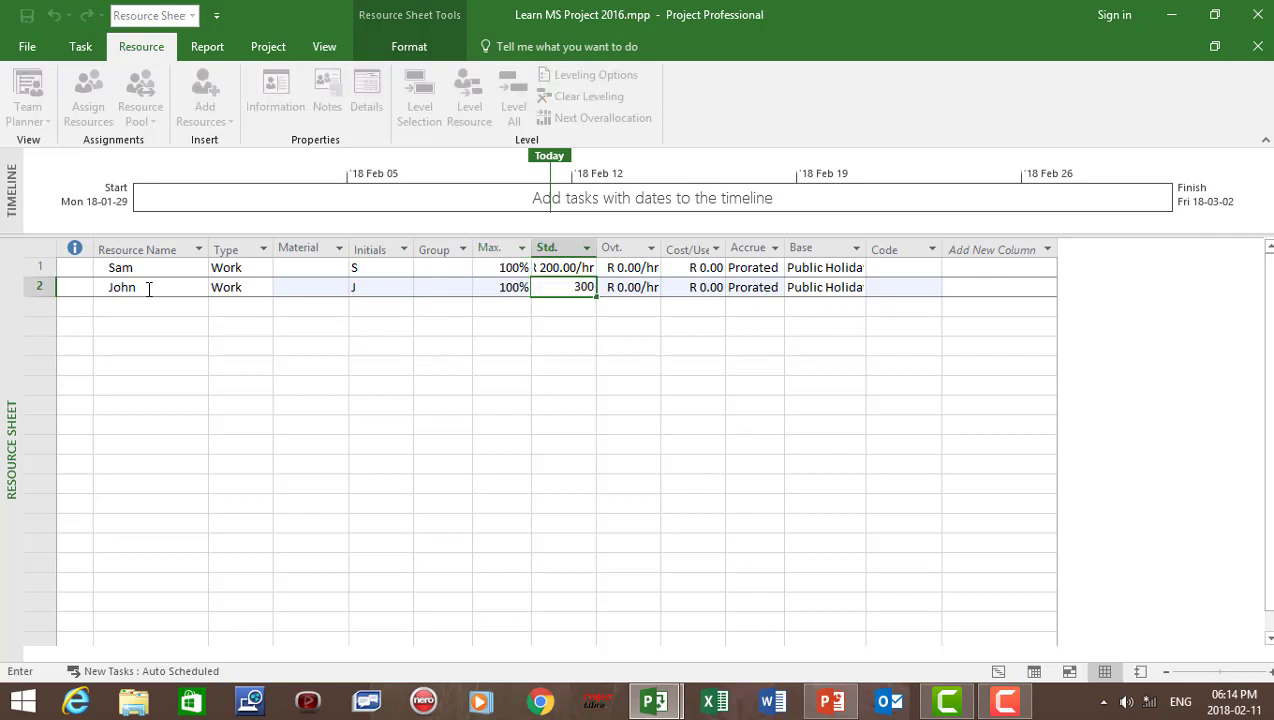
key("Right")
key("Right")
key("Right")
key("Right")
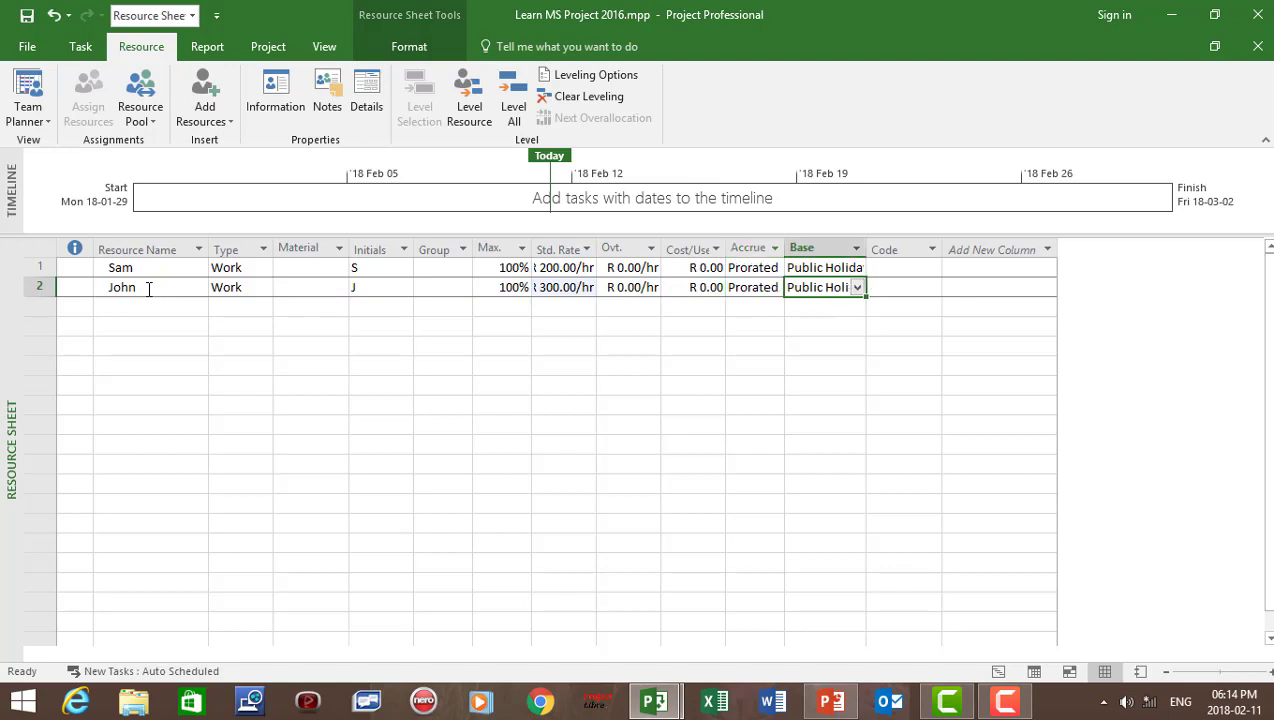
Add a third resource in the next empty row, entering the person's first name.
key("Down")
key("Left")
key("Left")
key("Left")
key("Left")
key("Left")
key("Left")
key("Left")
key("Left")
key("Left")
key("Left")
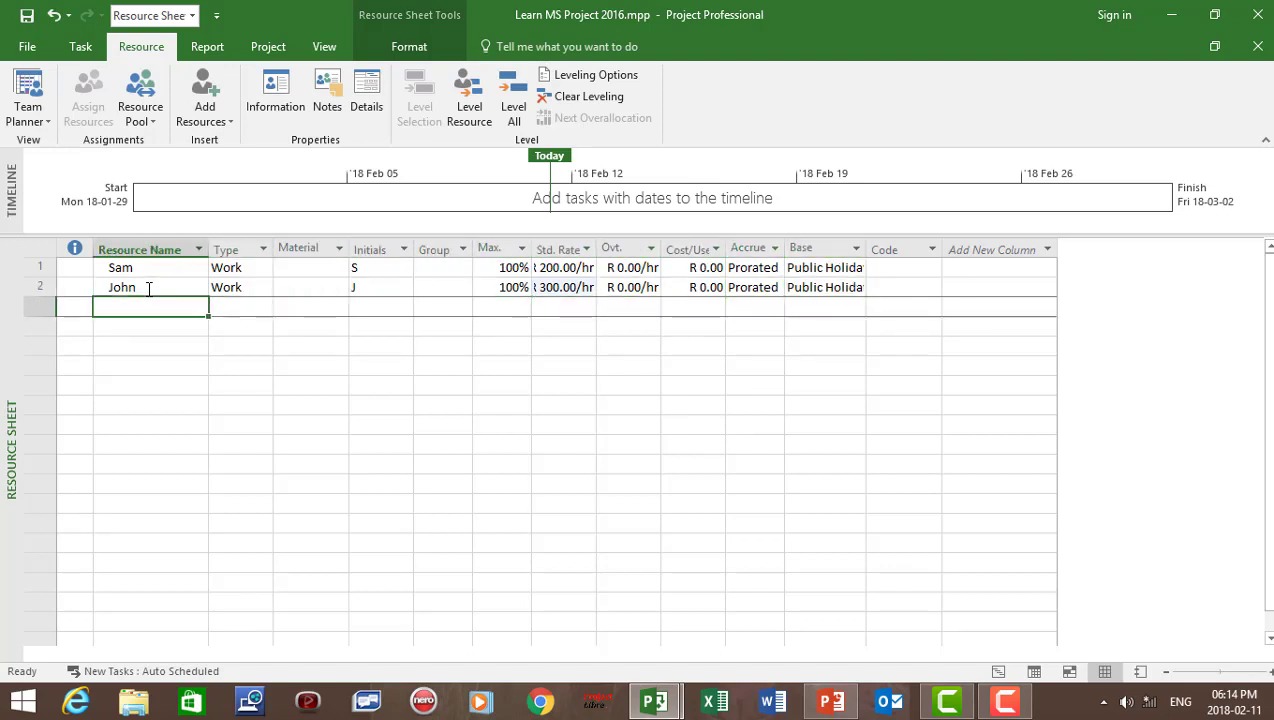
type("Mike")
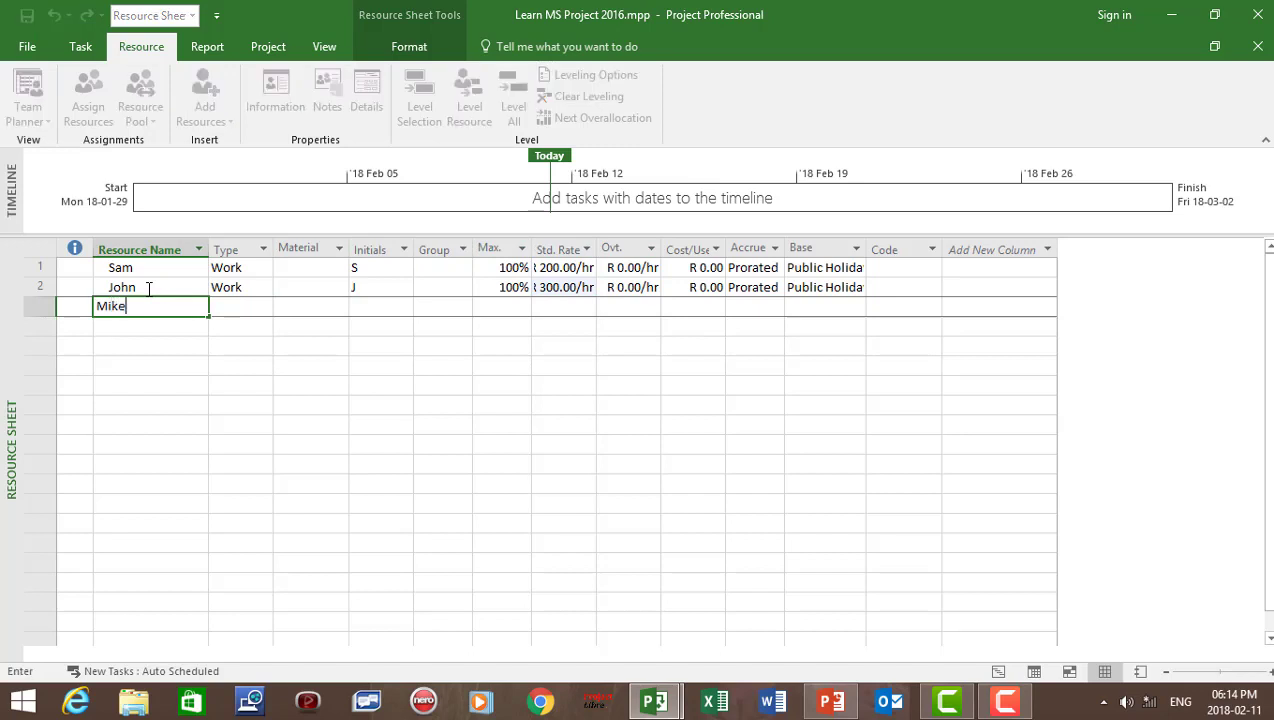
Set the third resource's standard rate to 400 per hour.
key("Right")
key("Right")
key("Right")
key("Right")
key("Right")
key("Right")
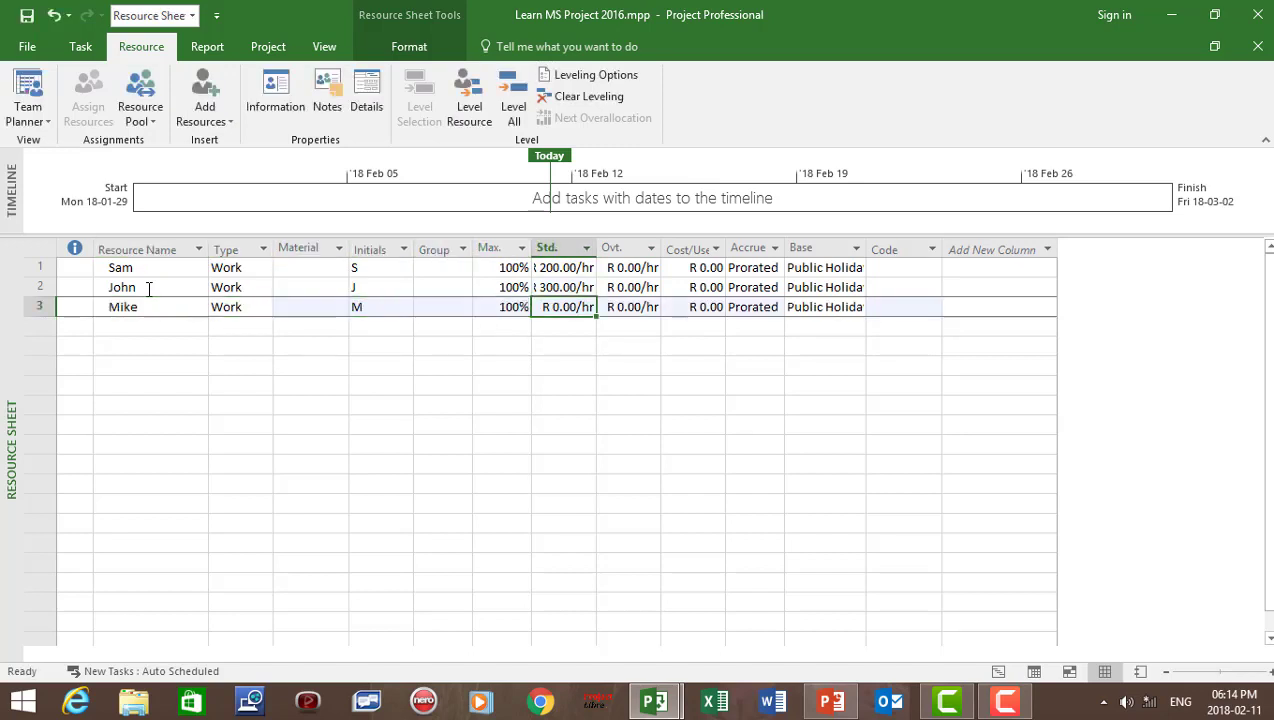
type("400")
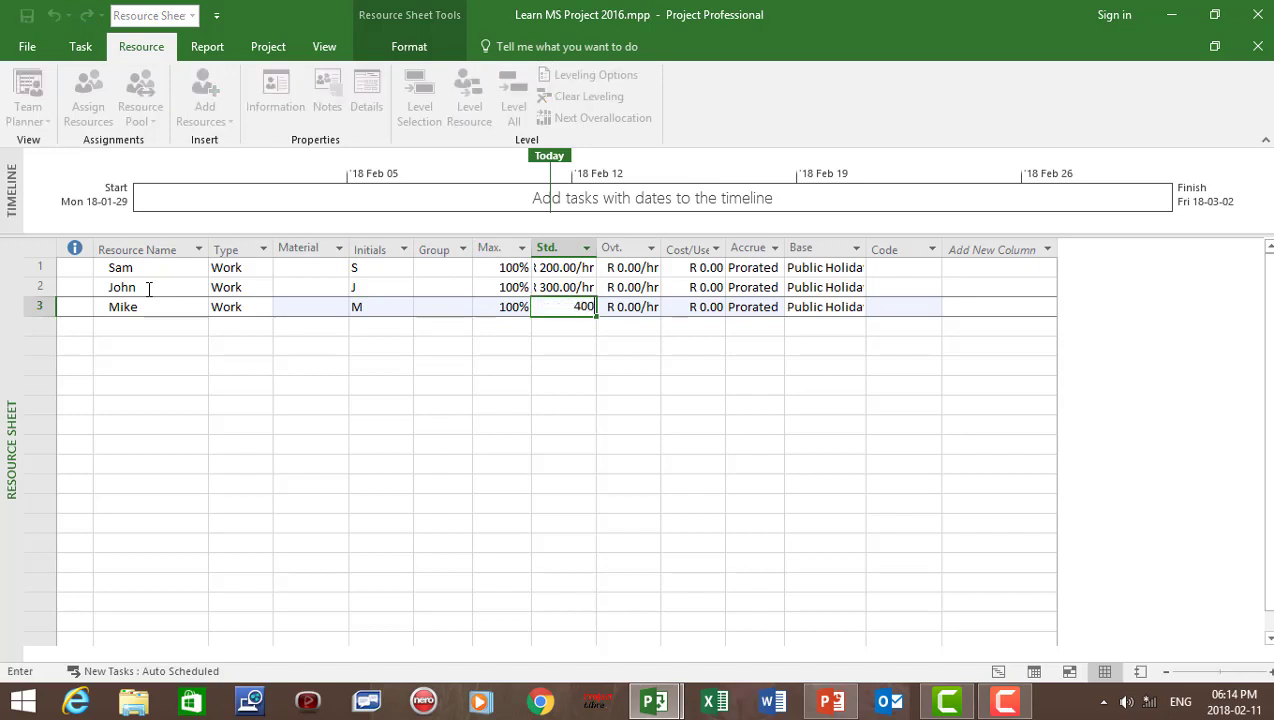
key("Return")
Add a fourth resource named Bags of Cement and set its type to Material.
key("Left")
key("Left")
key("Left")
key("Left")
key("Left")
key("Left")
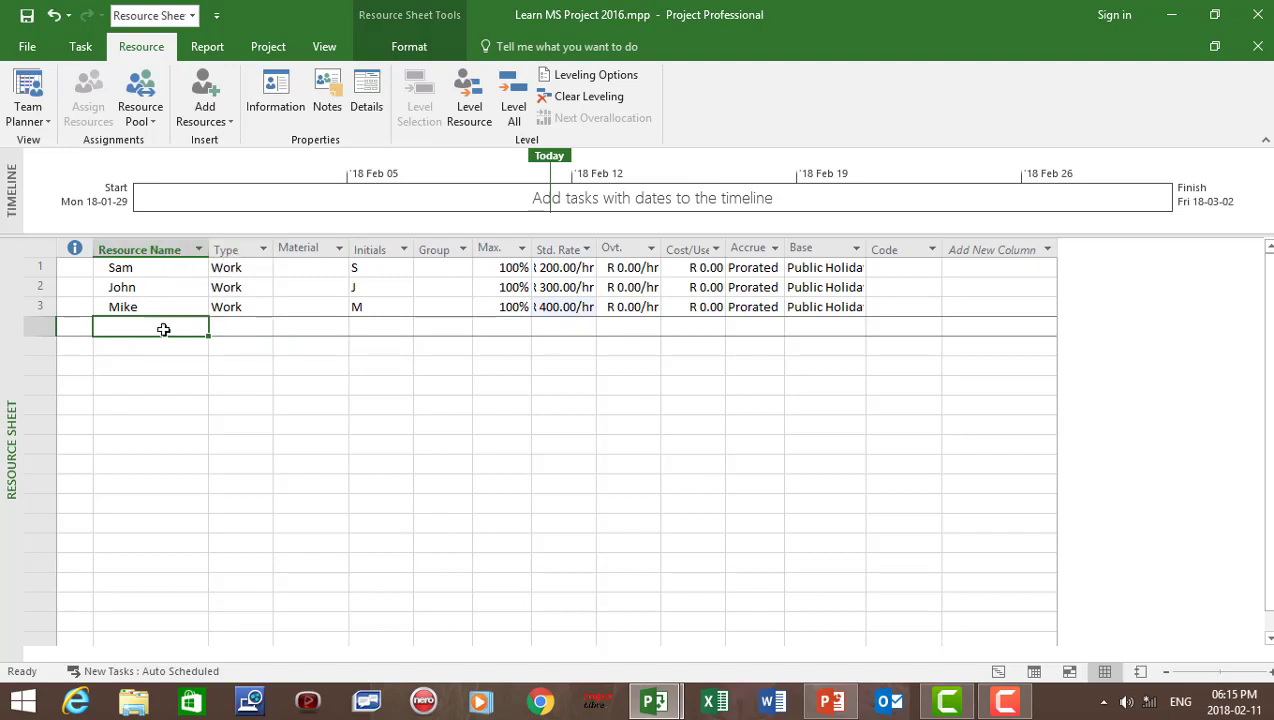
type("Bag")
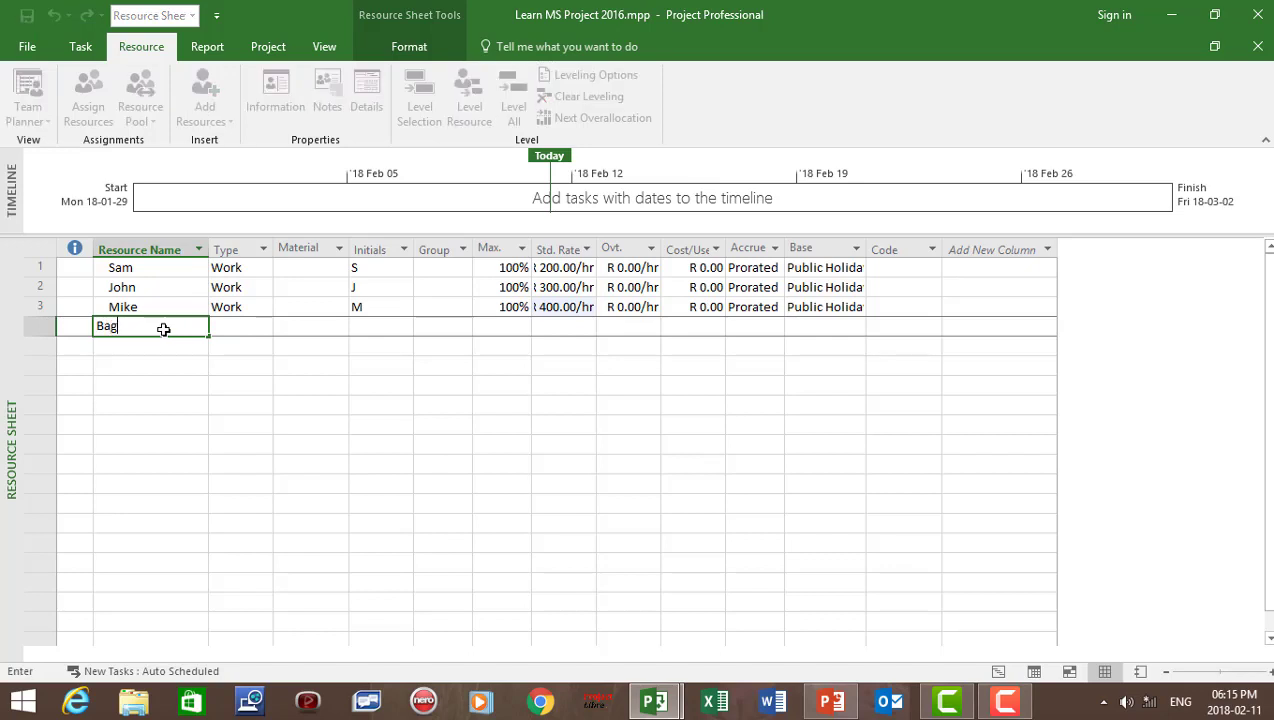
type("s of Cement")
left_click(262, 328)
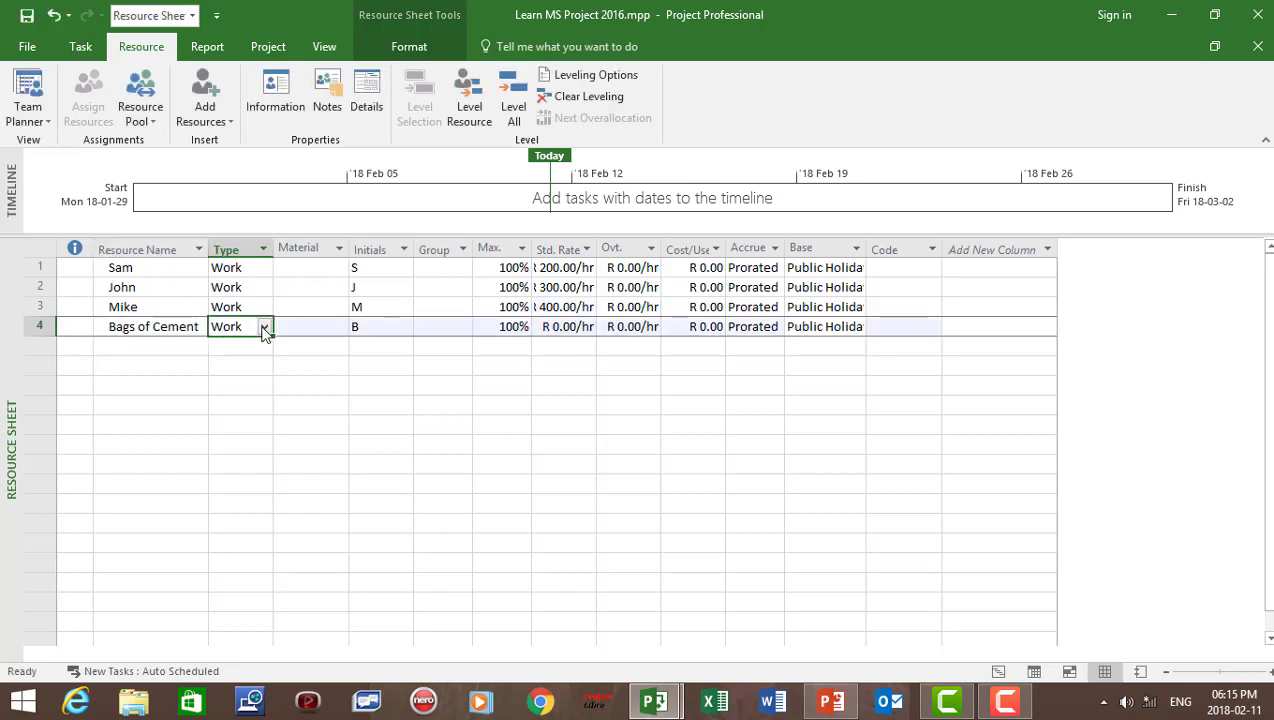
left_click(265, 328)
left_click(252, 361)
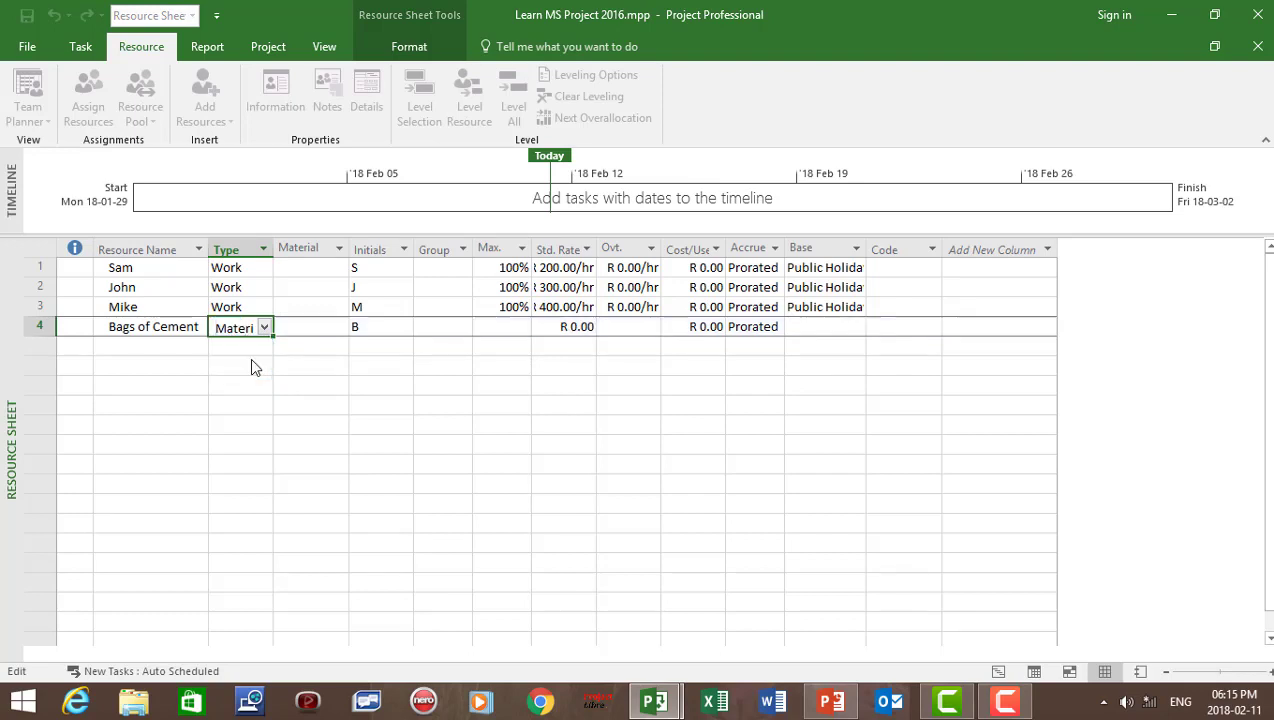
Set the standard rate of Bags of Cement to 200.
left_click(576, 330)
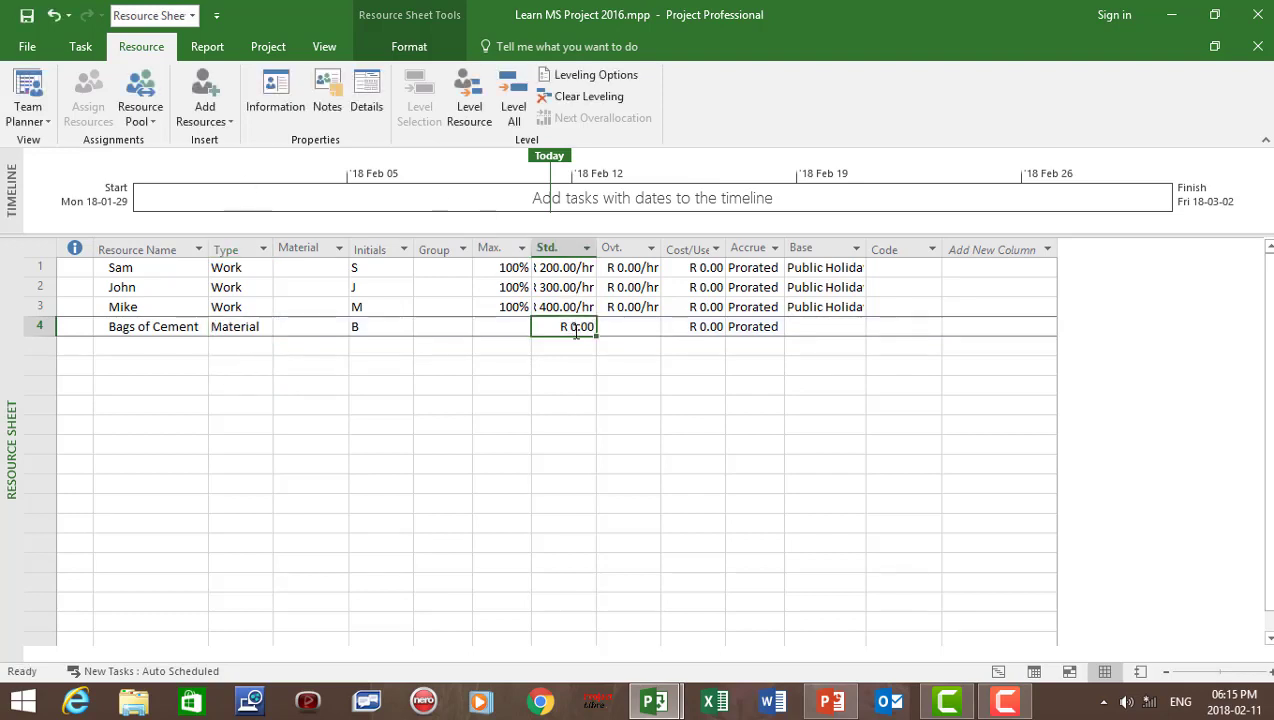
left_click(576, 330)
type("200")
key("Tab")
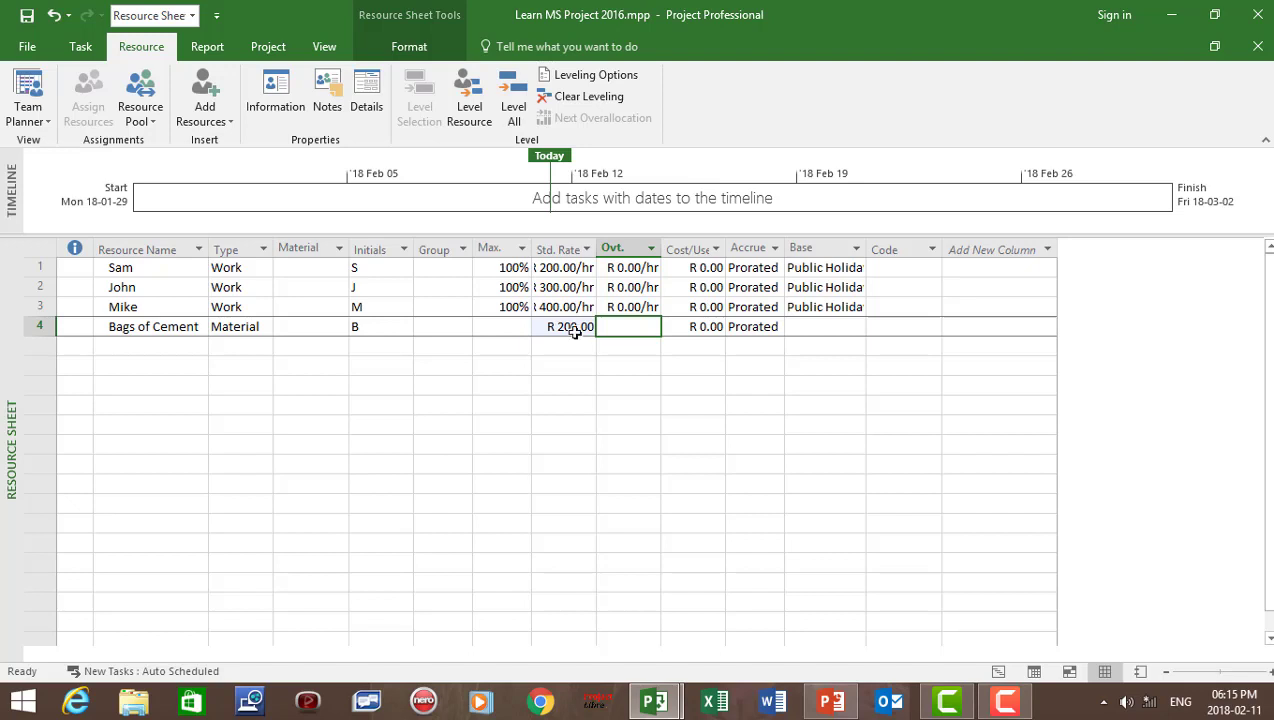
Add a standard rate of 250 per hour effective Tue 18-02-13 to the first resource's default cost rate table A.
left_click(557, 265)
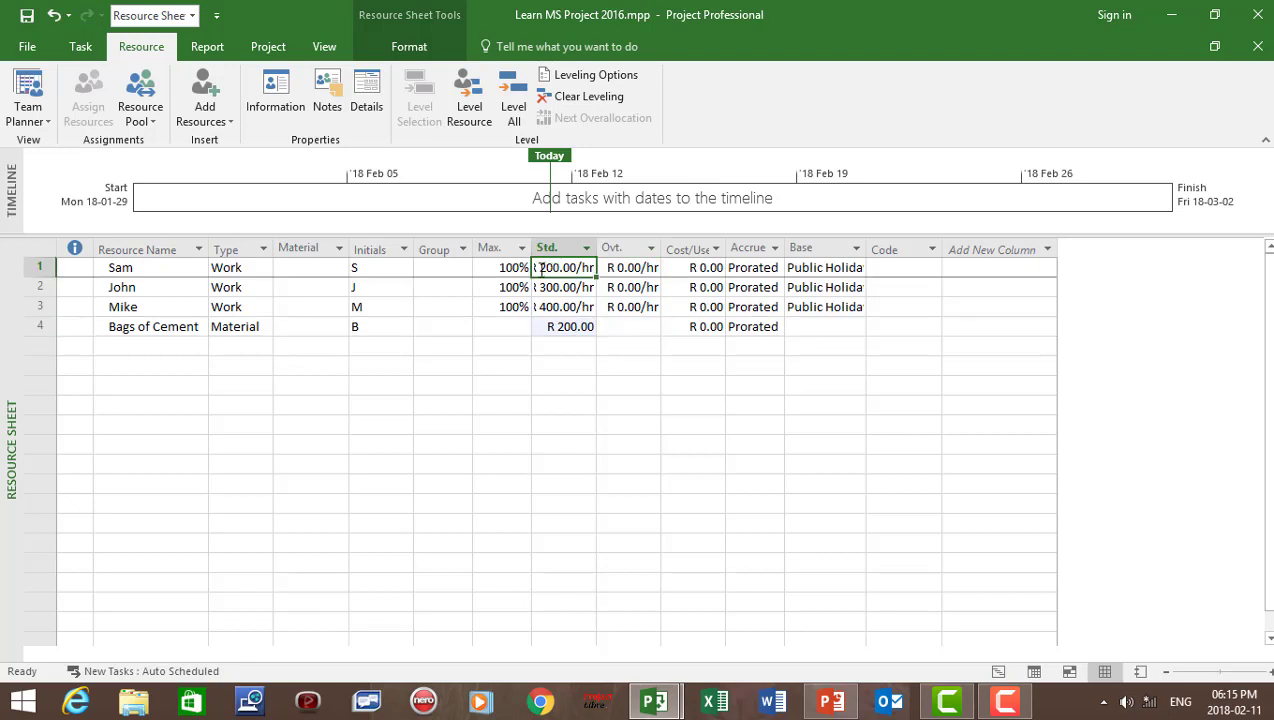
double_click(99, 270)
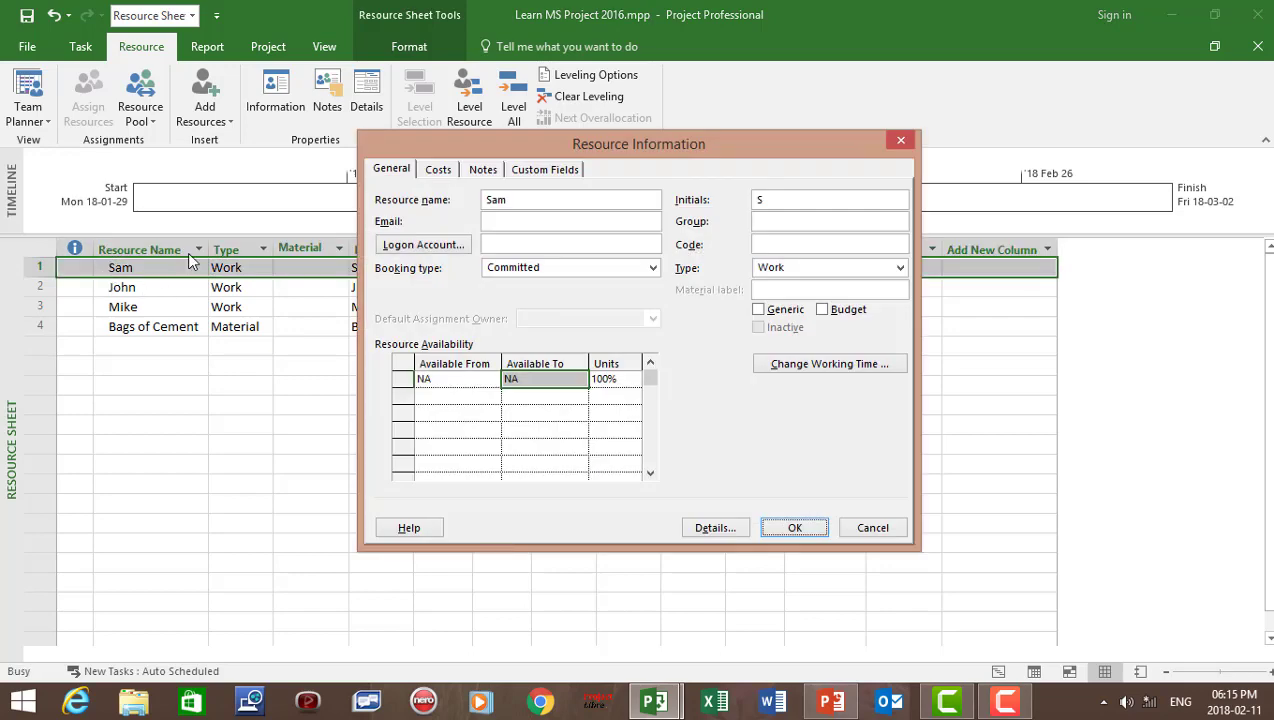
left_click(442, 171)
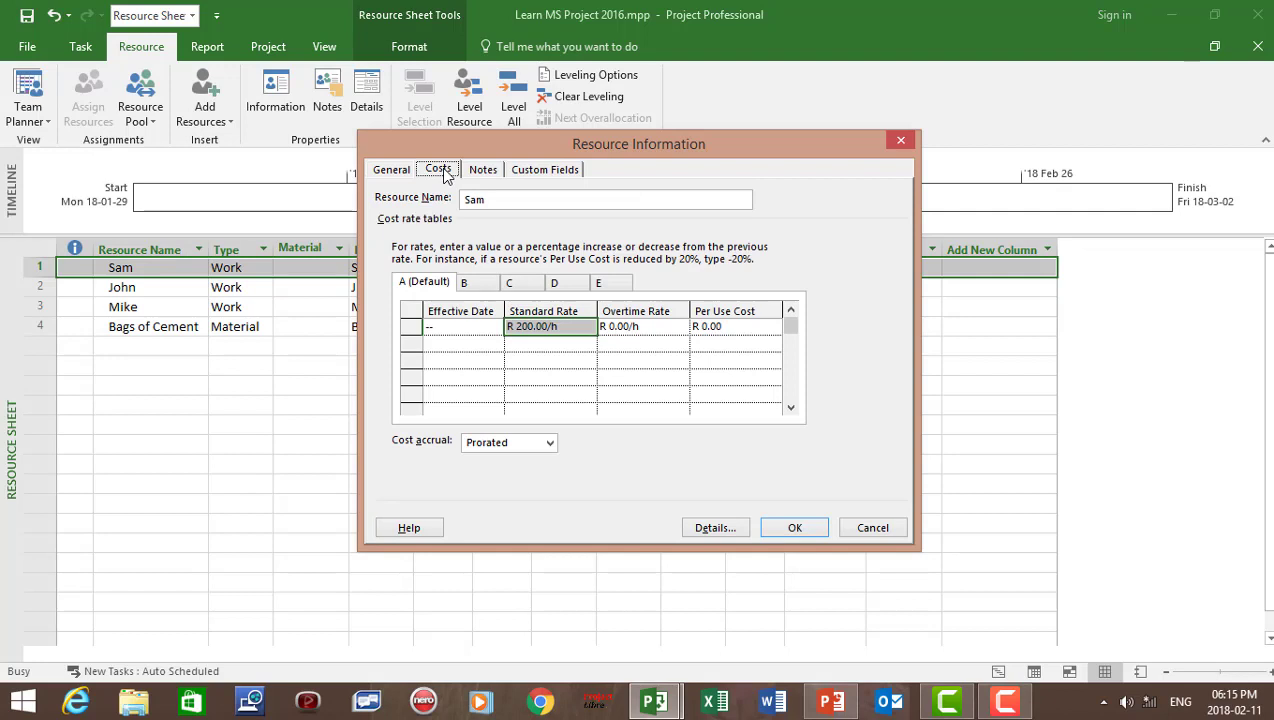
left_click(477, 343)
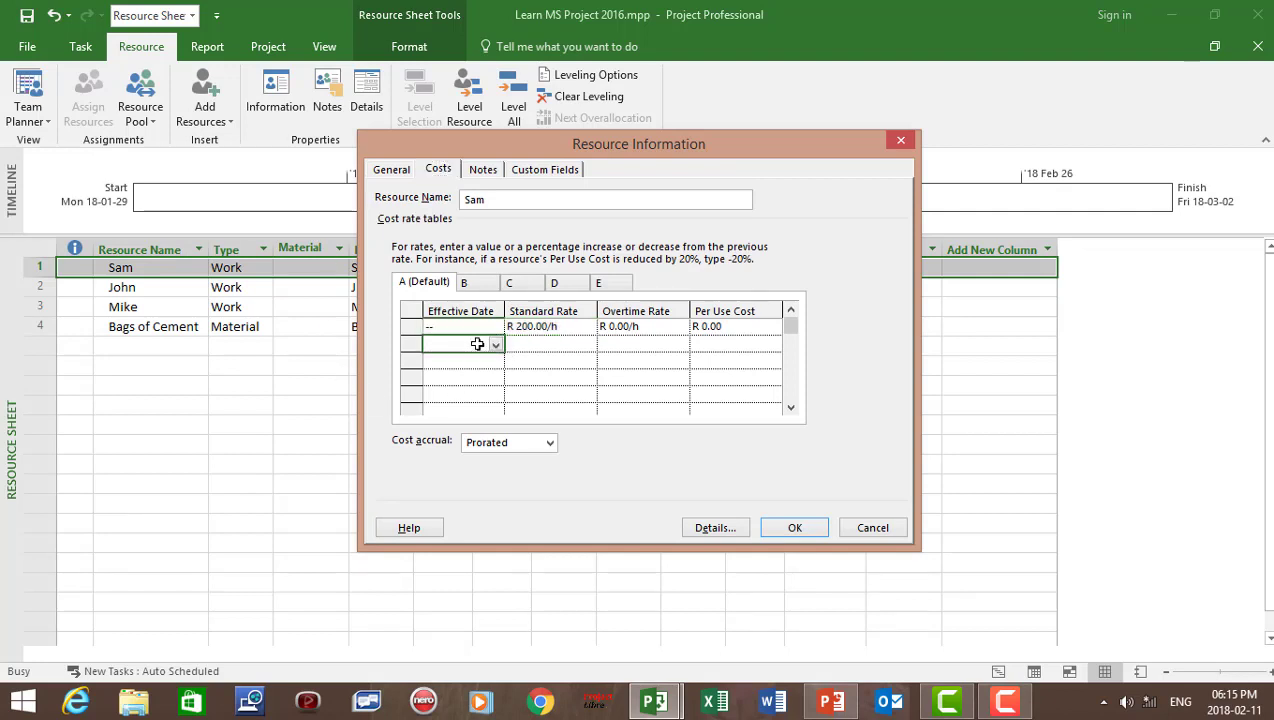
left_click(495, 344)
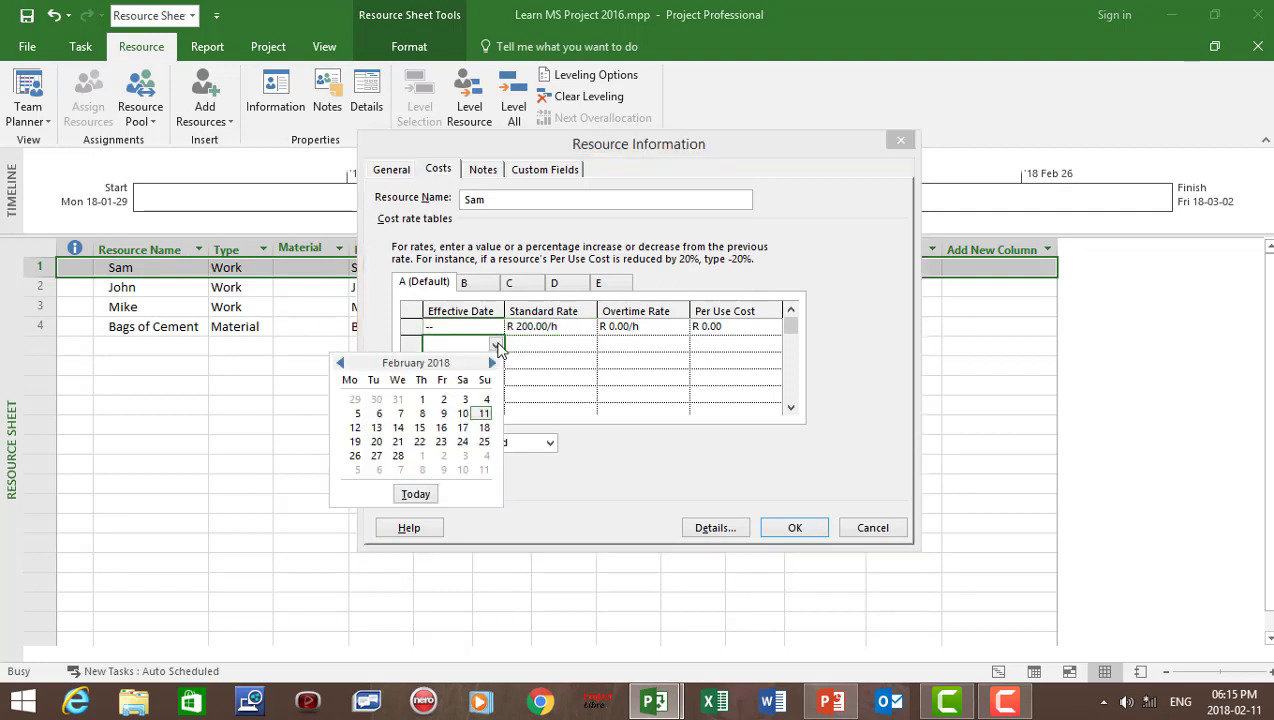
left_click(378, 428)
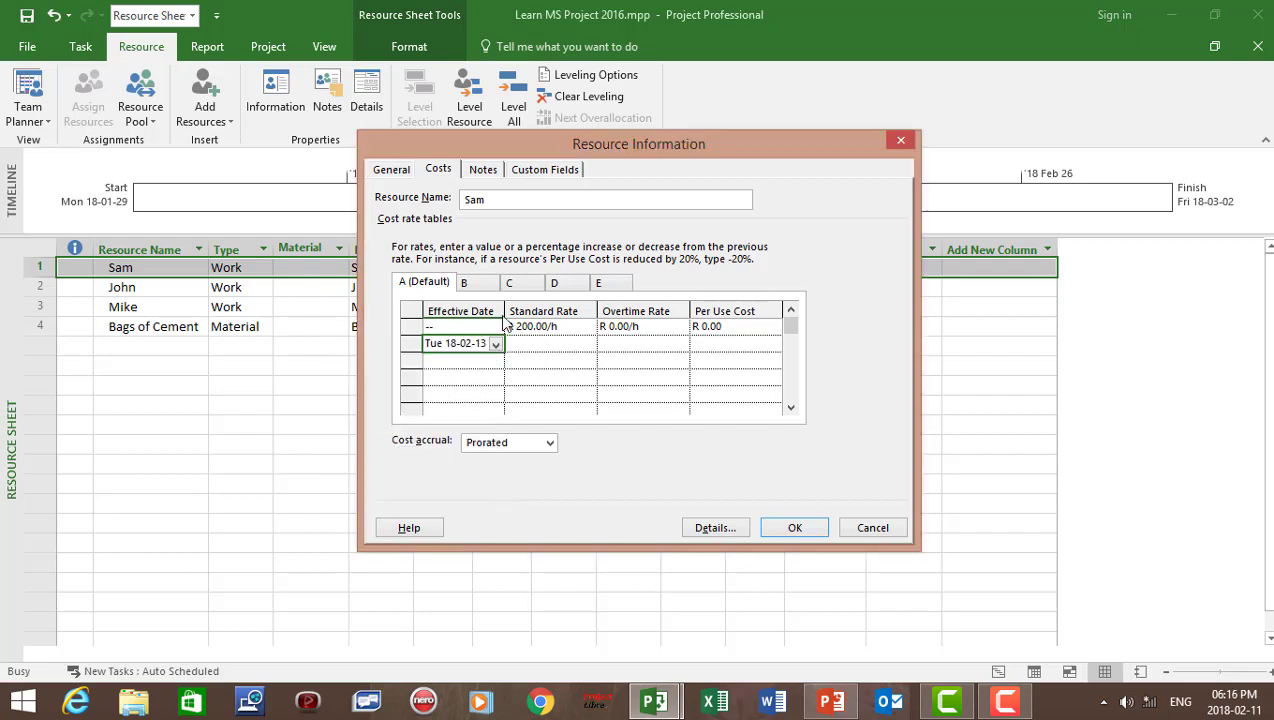
left_click(559, 343)
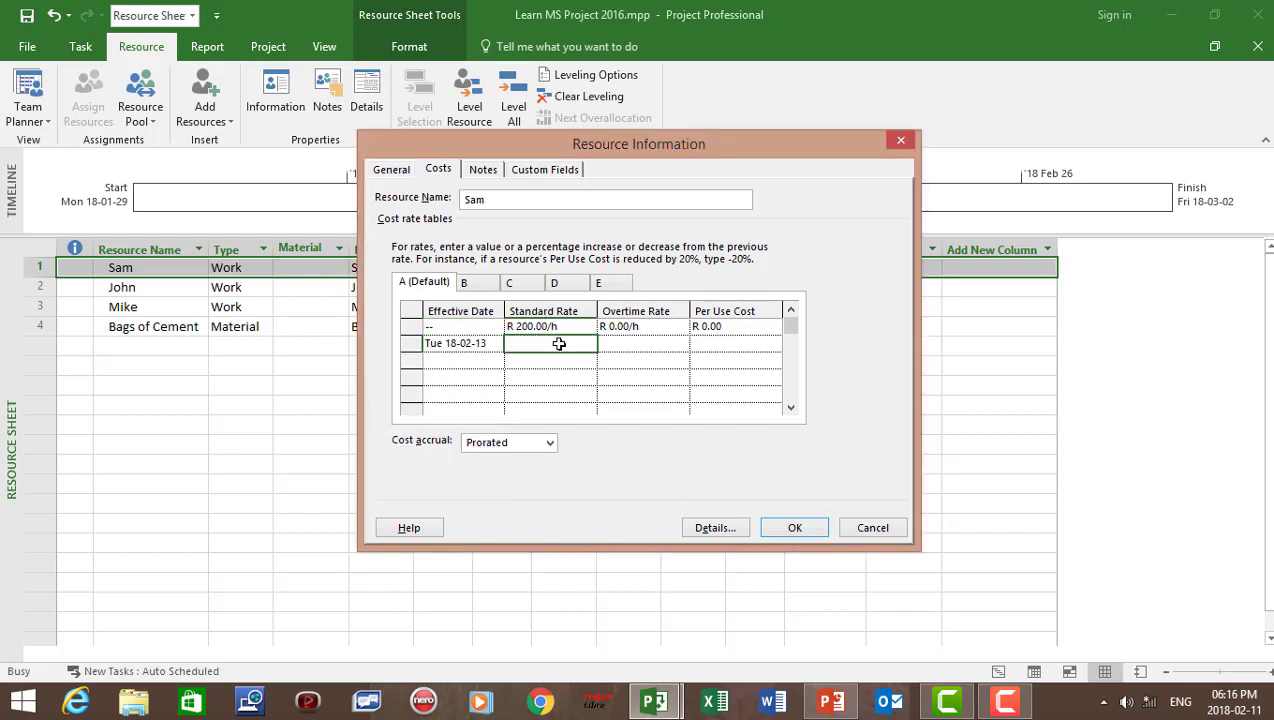
type("250")
left_click(630, 345)
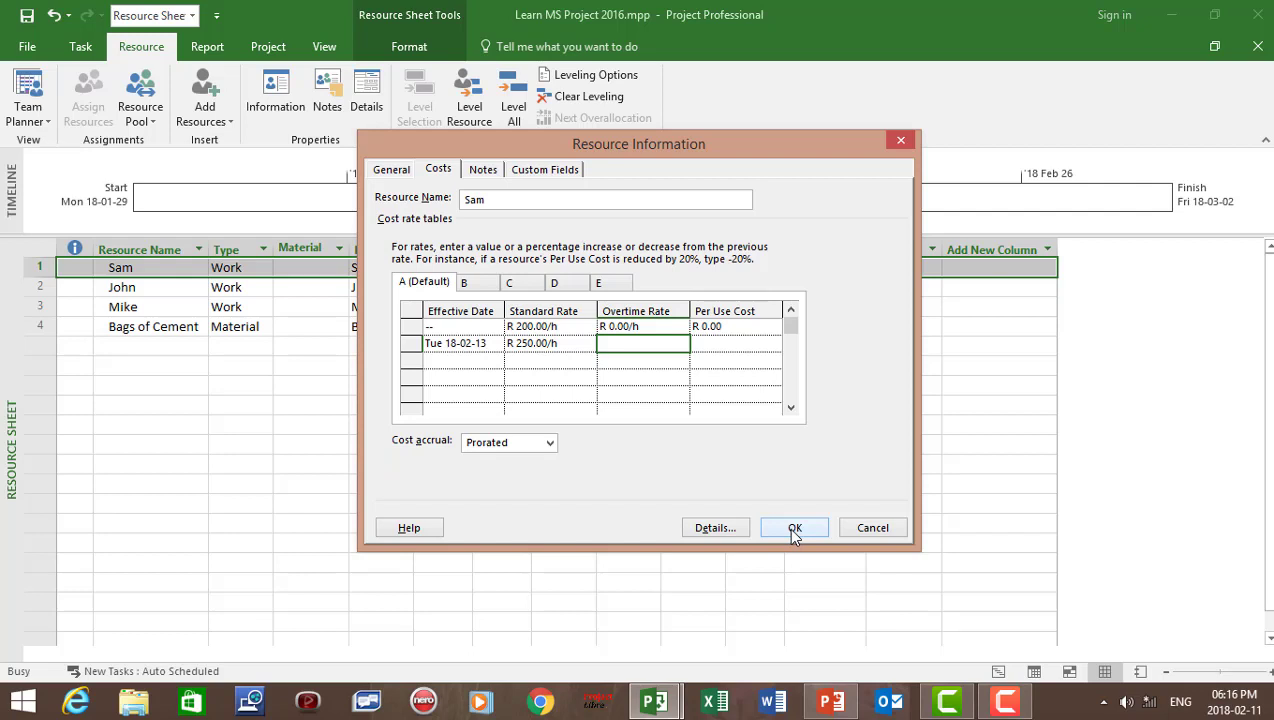
left_click(794, 529)
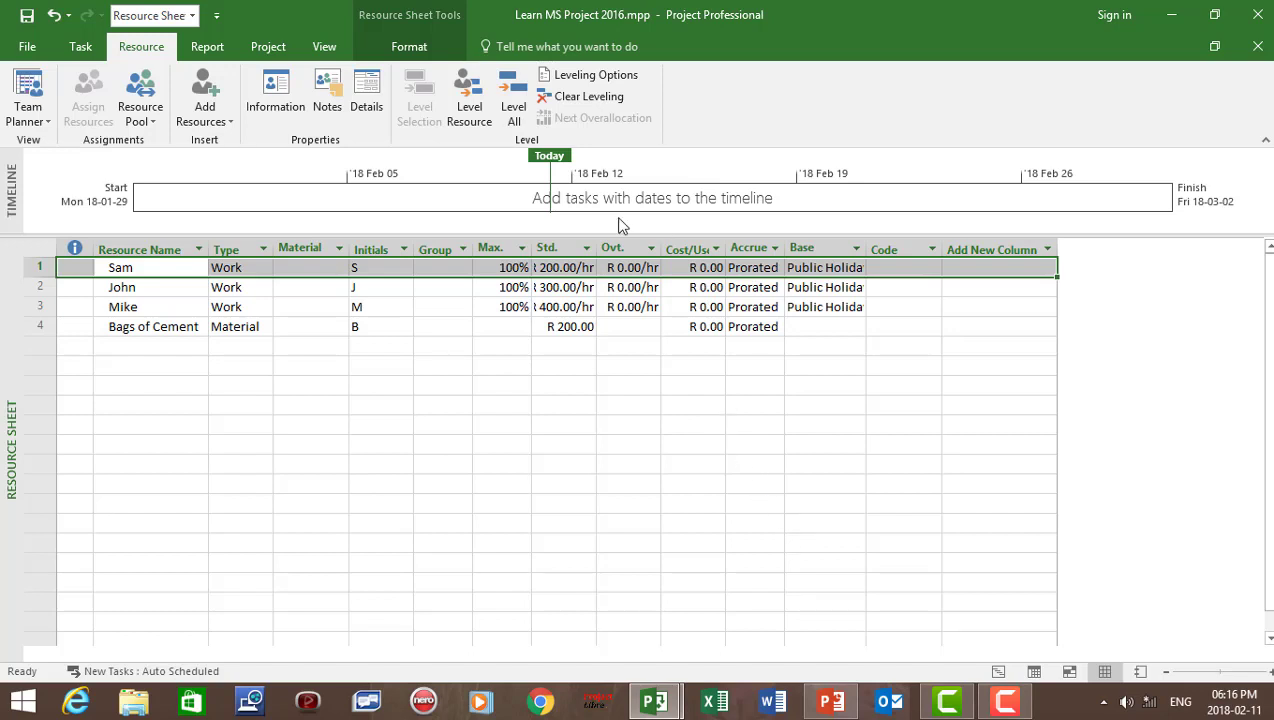
Switch to the Gantt Chart view and widen the task table to show the full Resource Names column.
left_click(77, 48)
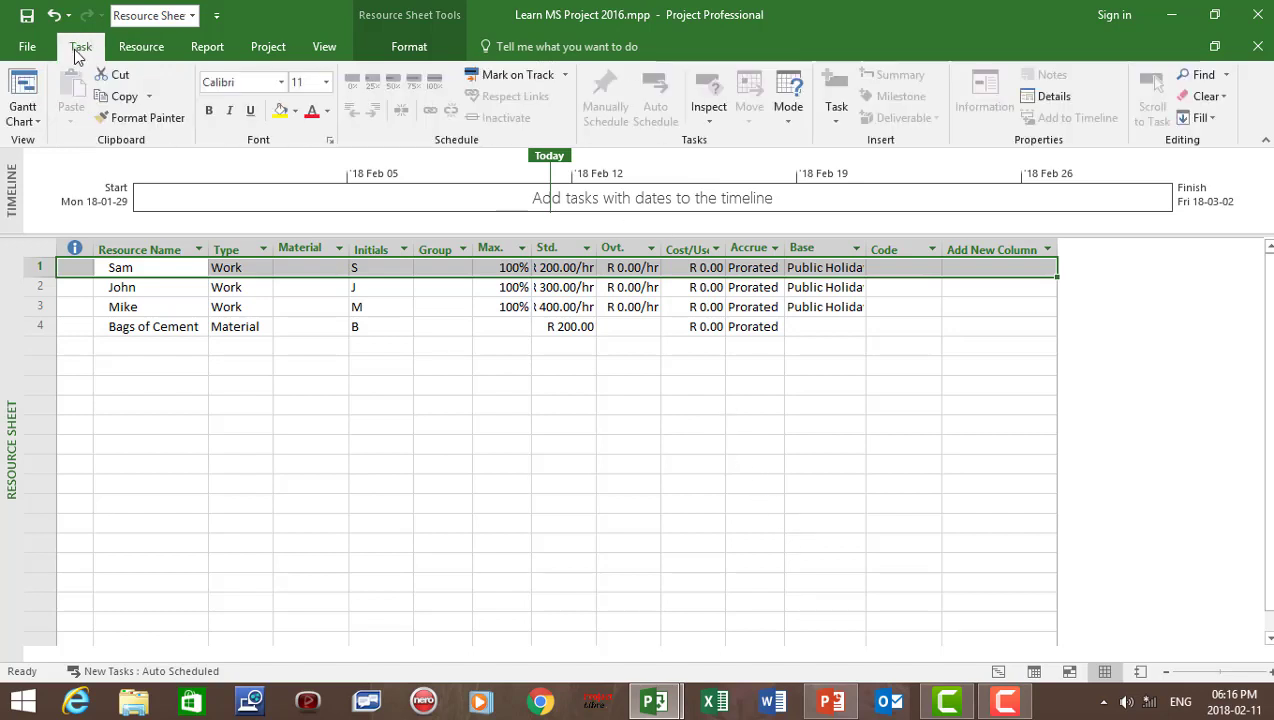
left_click(27, 88)
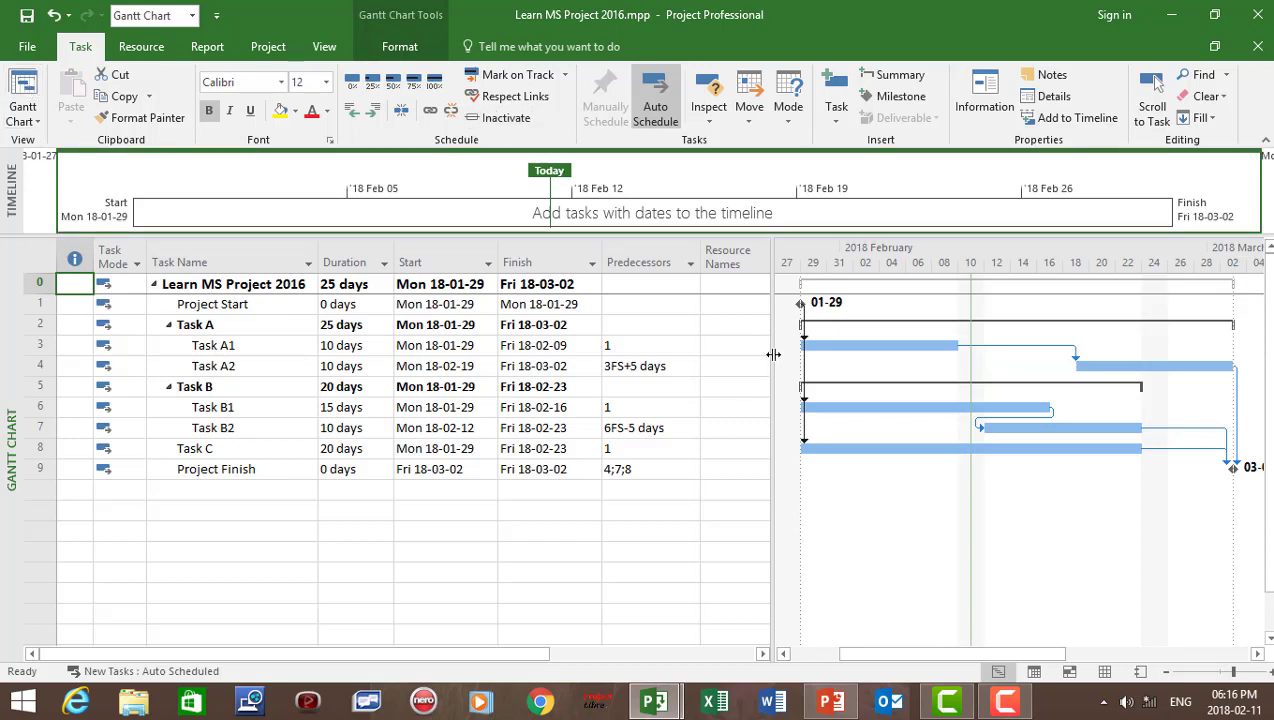
left_click_drag(775, 357, 845, 365)
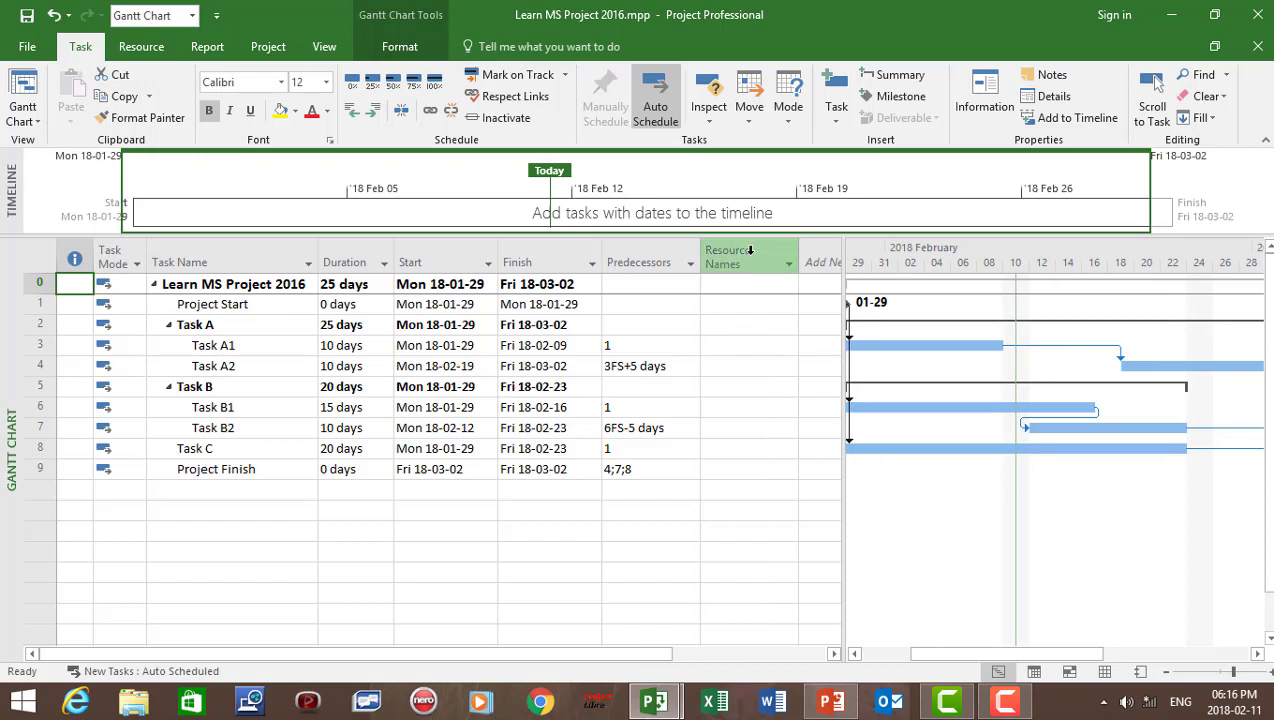
Assign the first resource from the resource sheet, the person with the 200 per hour rate, to Task A1.
left_click(748, 347)
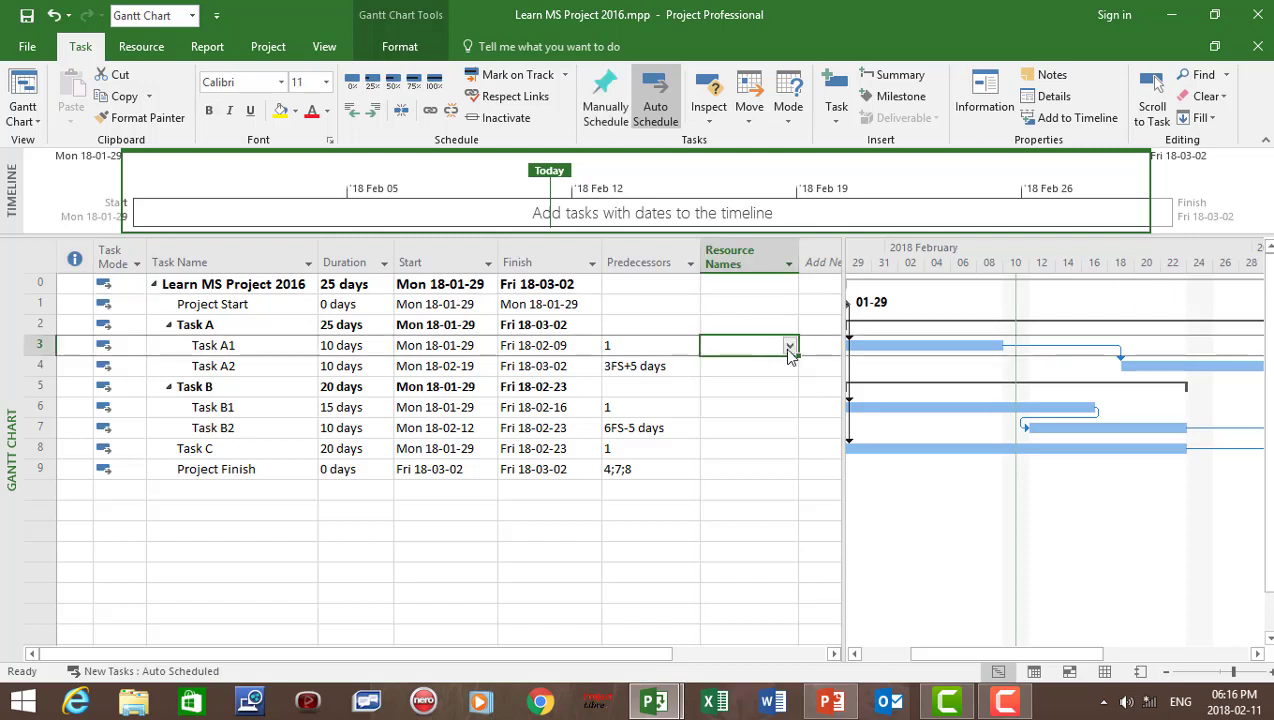
left_click(789, 346)
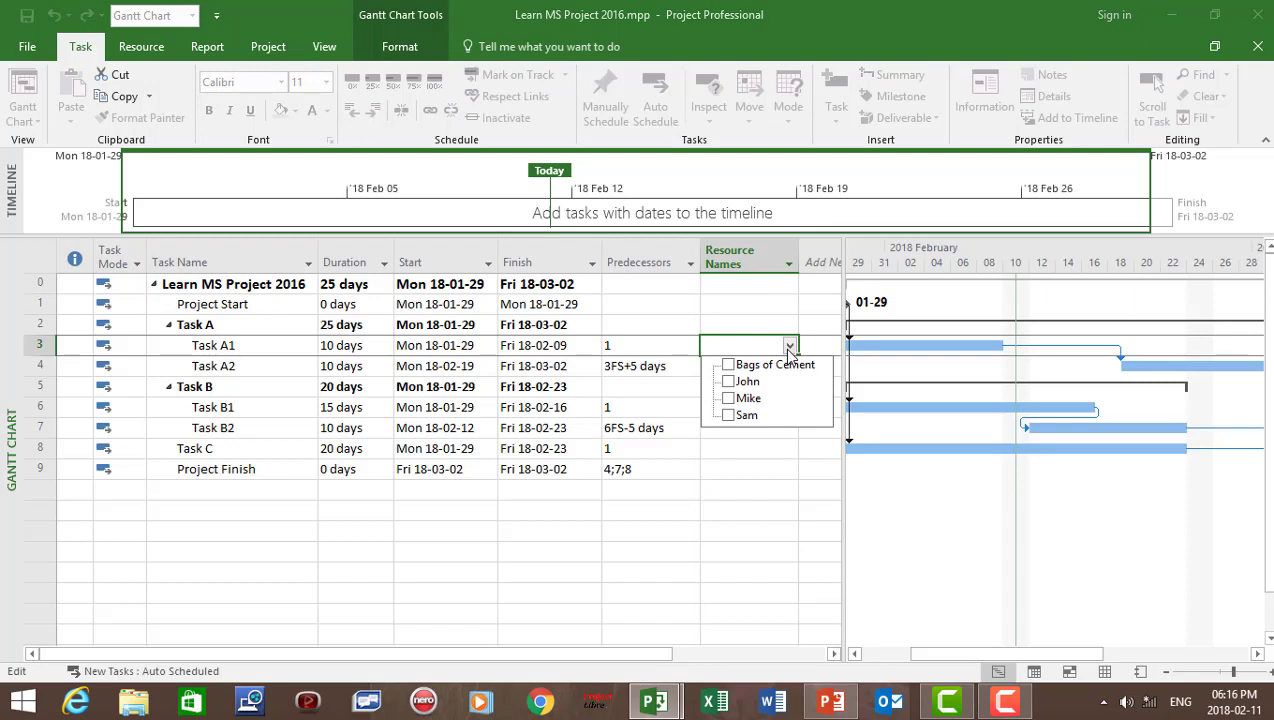
left_click(728, 415)
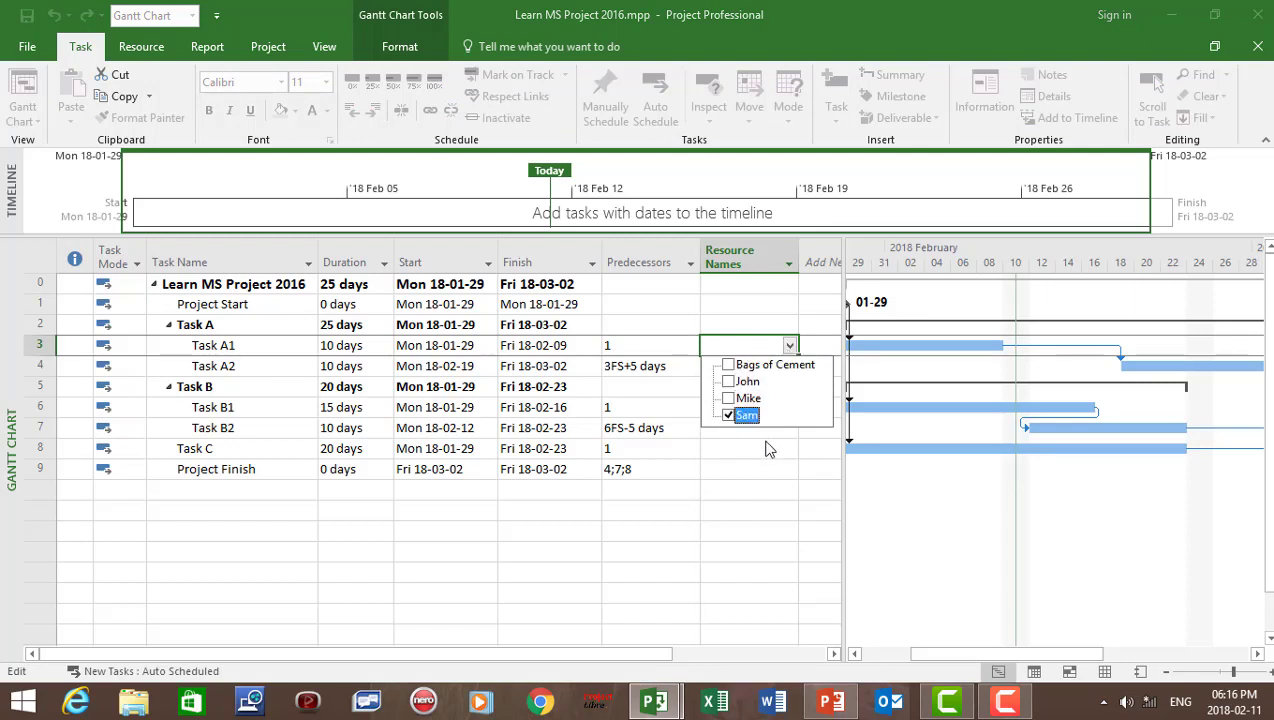
left_click(766, 441)
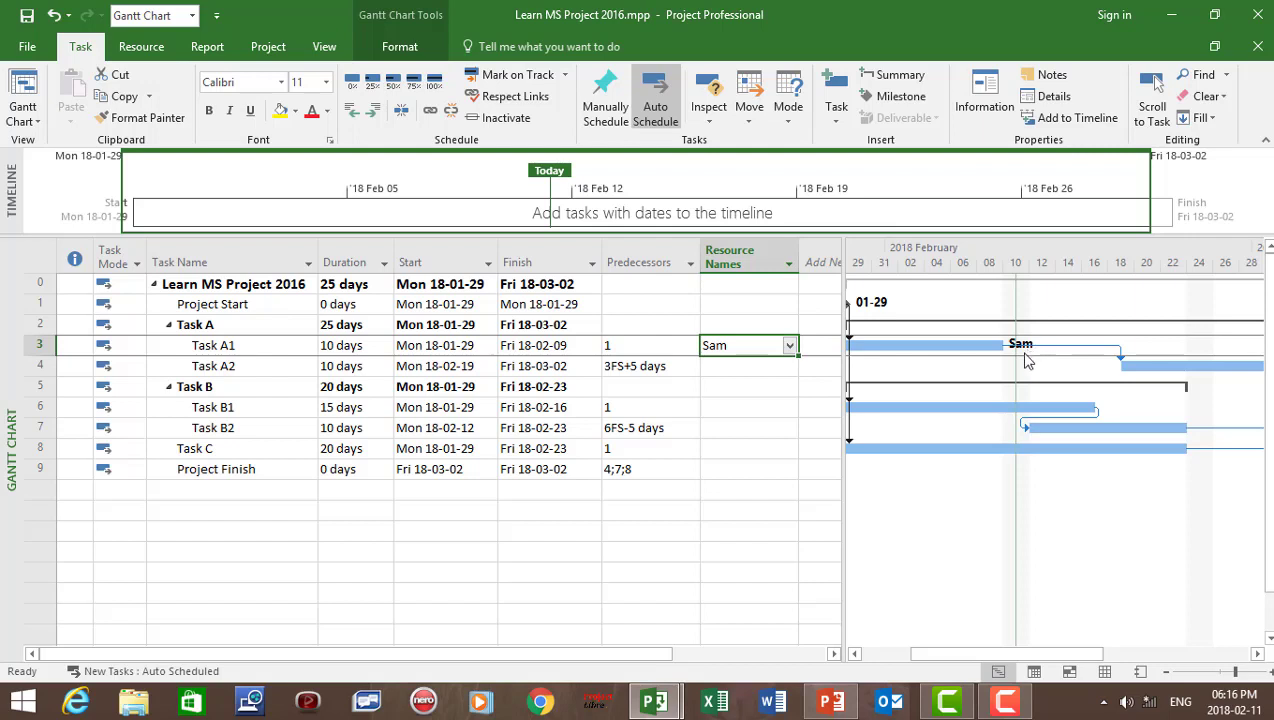
Assign the person listed directly after Bags of Cement in the resource choices to Task A2.
left_click(750, 366)
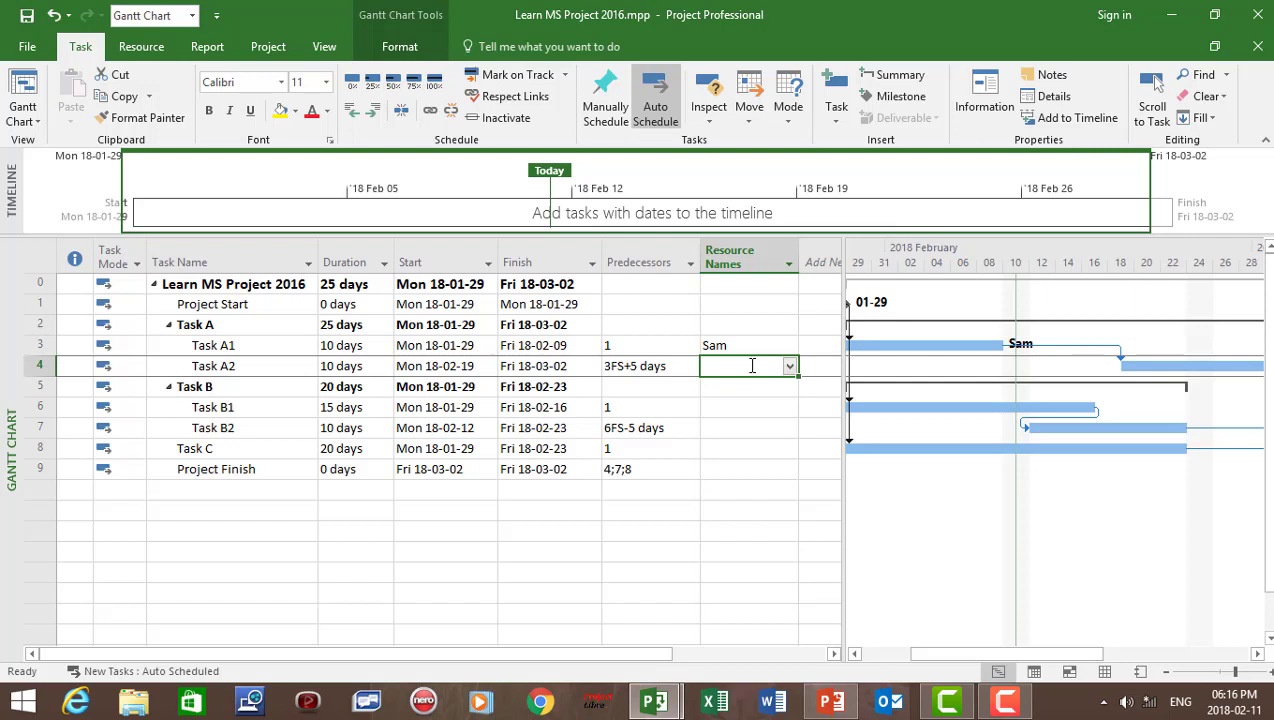
left_click(789, 366)
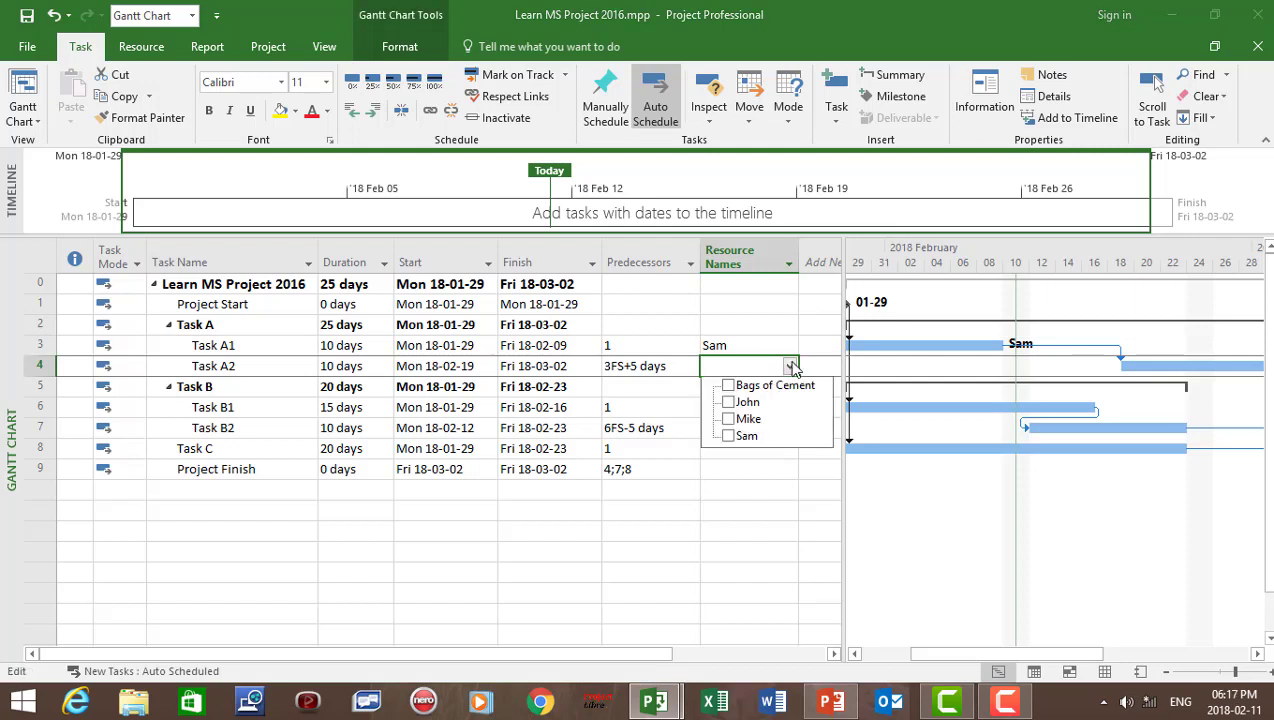
left_click(729, 402)
key("Return")
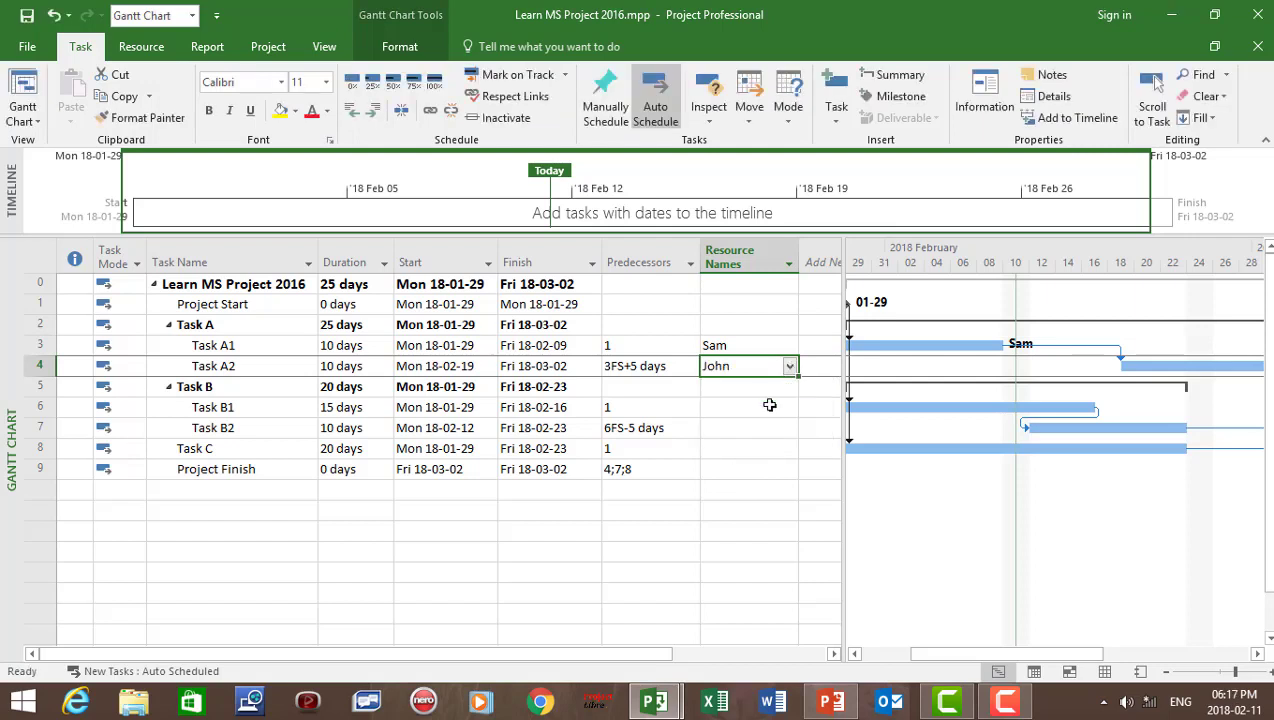
left_click(768, 388)
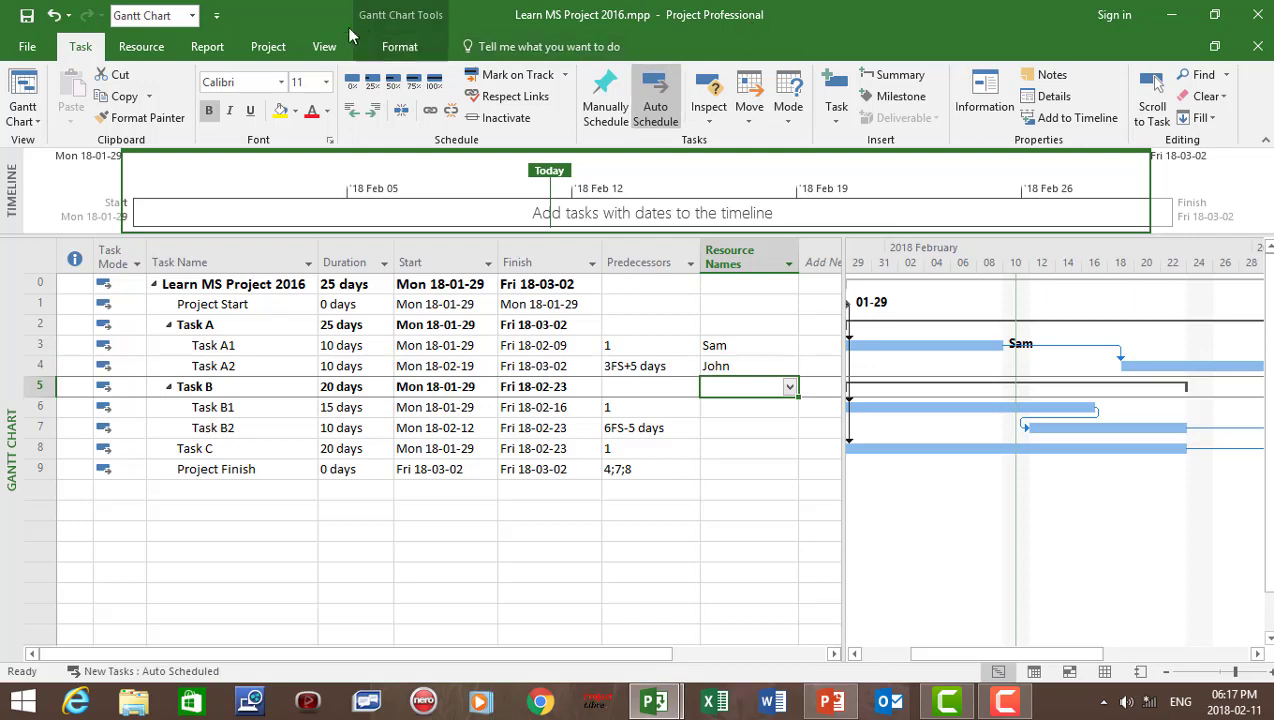
Add the person assigned to Task A2 as a resource in Task B1's task information.
left_click(324, 46)
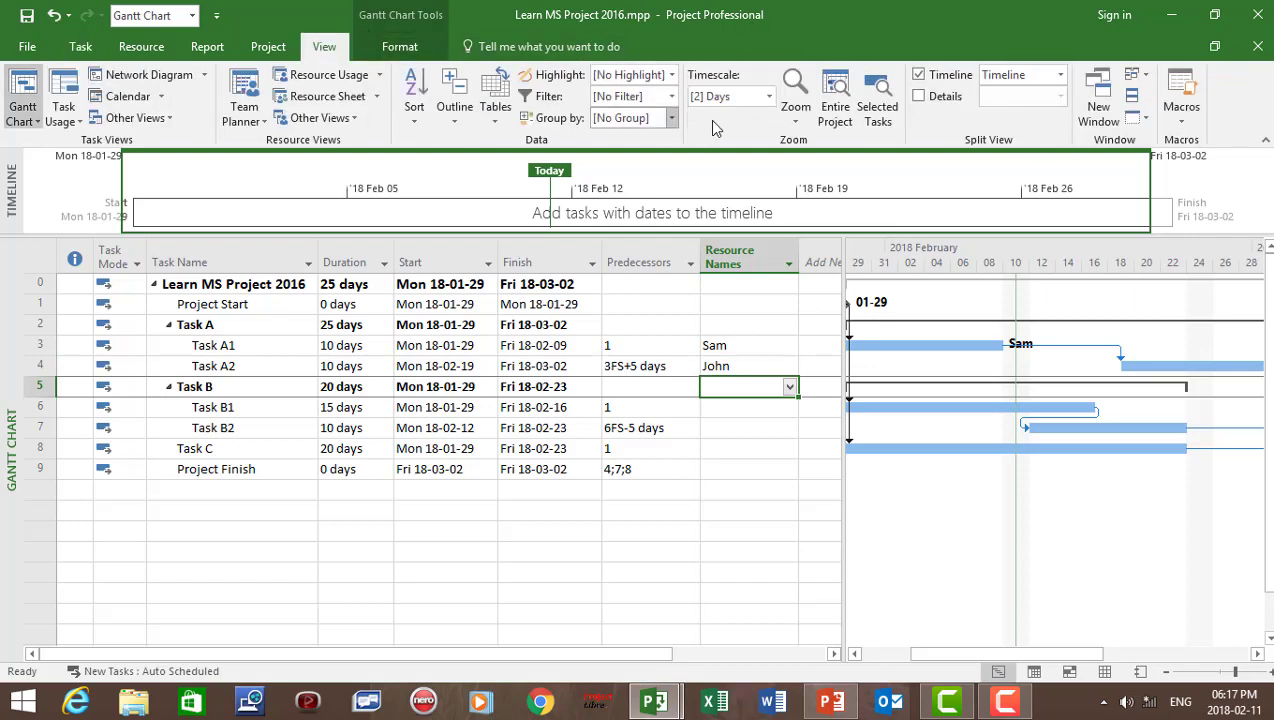
left_click(836, 100)
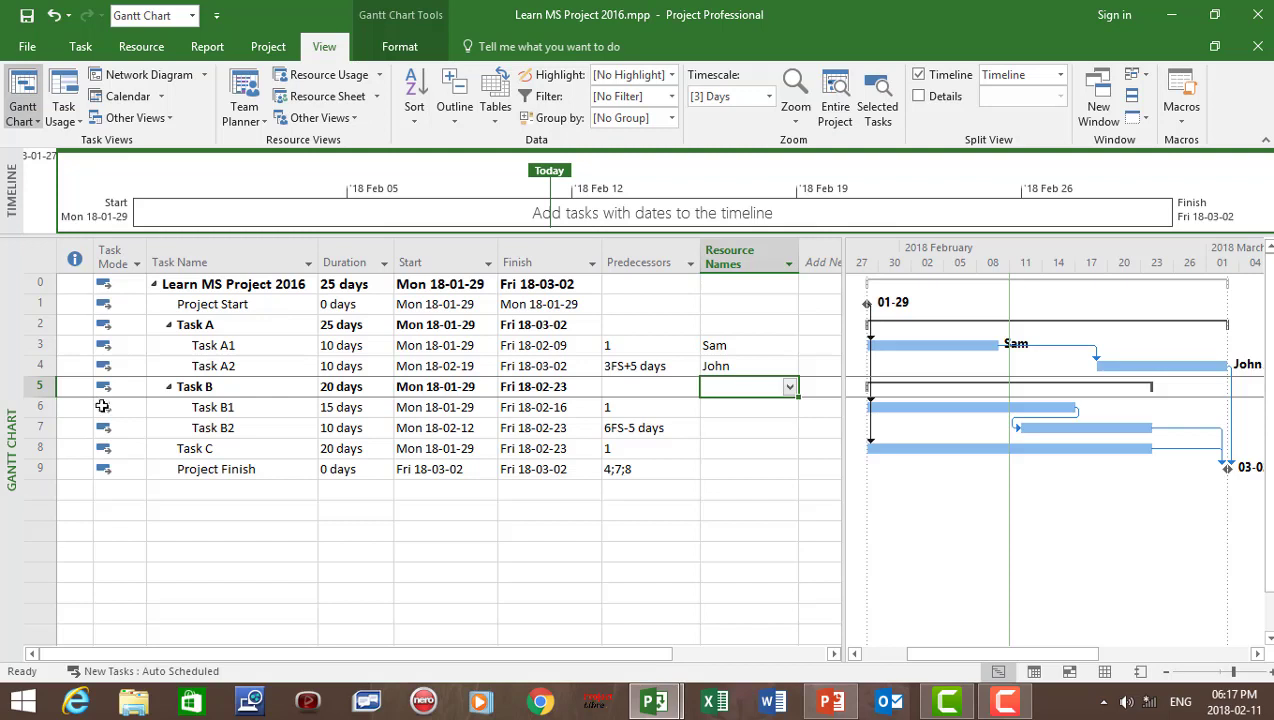
left_click(45, 407)
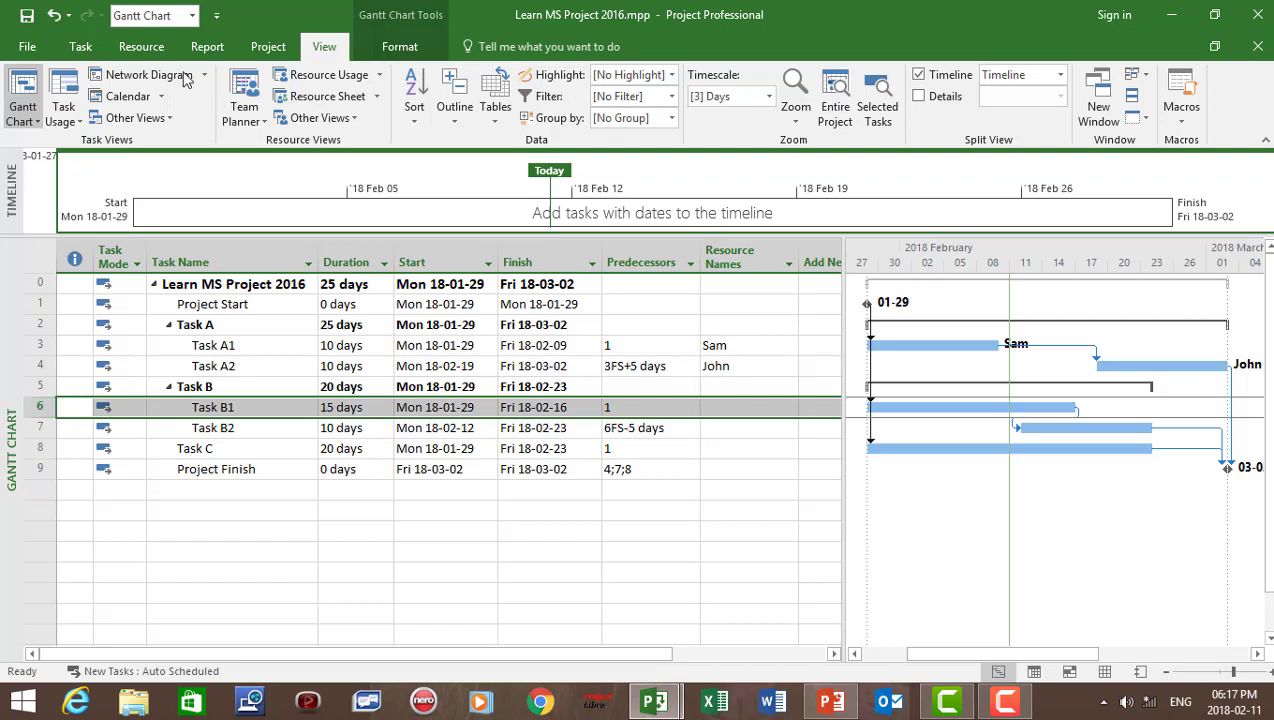
left_click(82, 48)
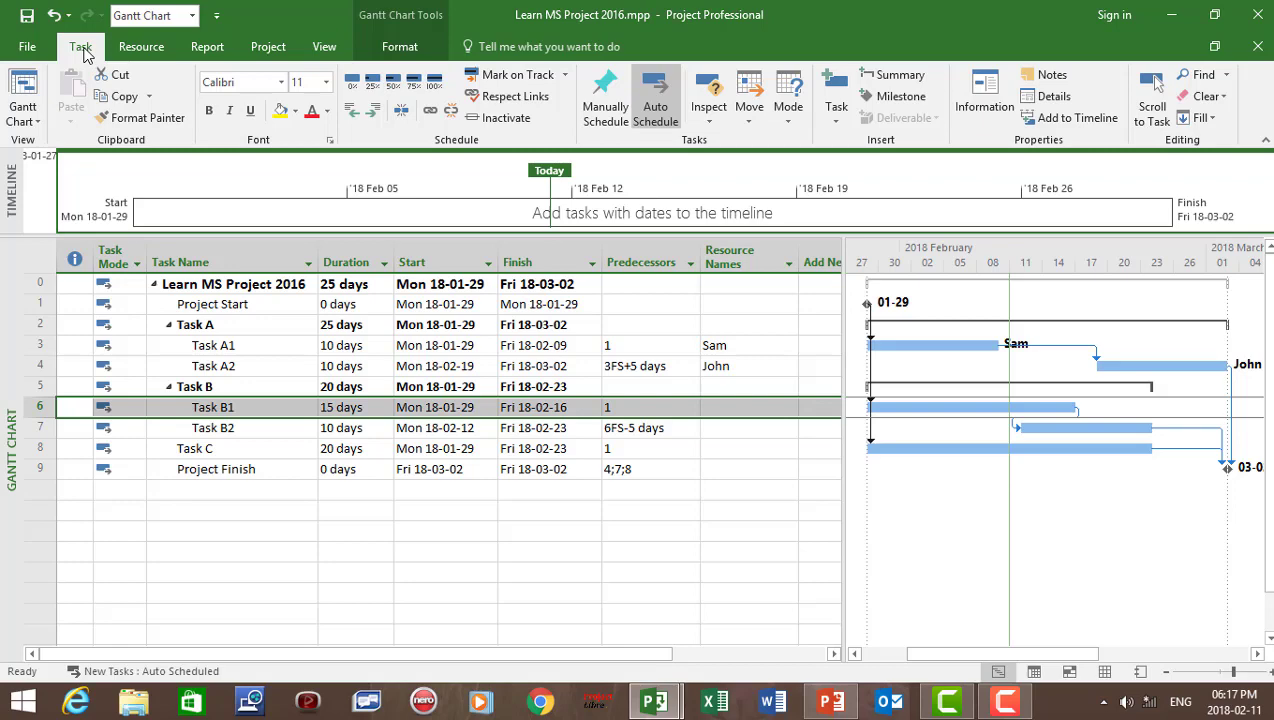
left_click(984, 100)
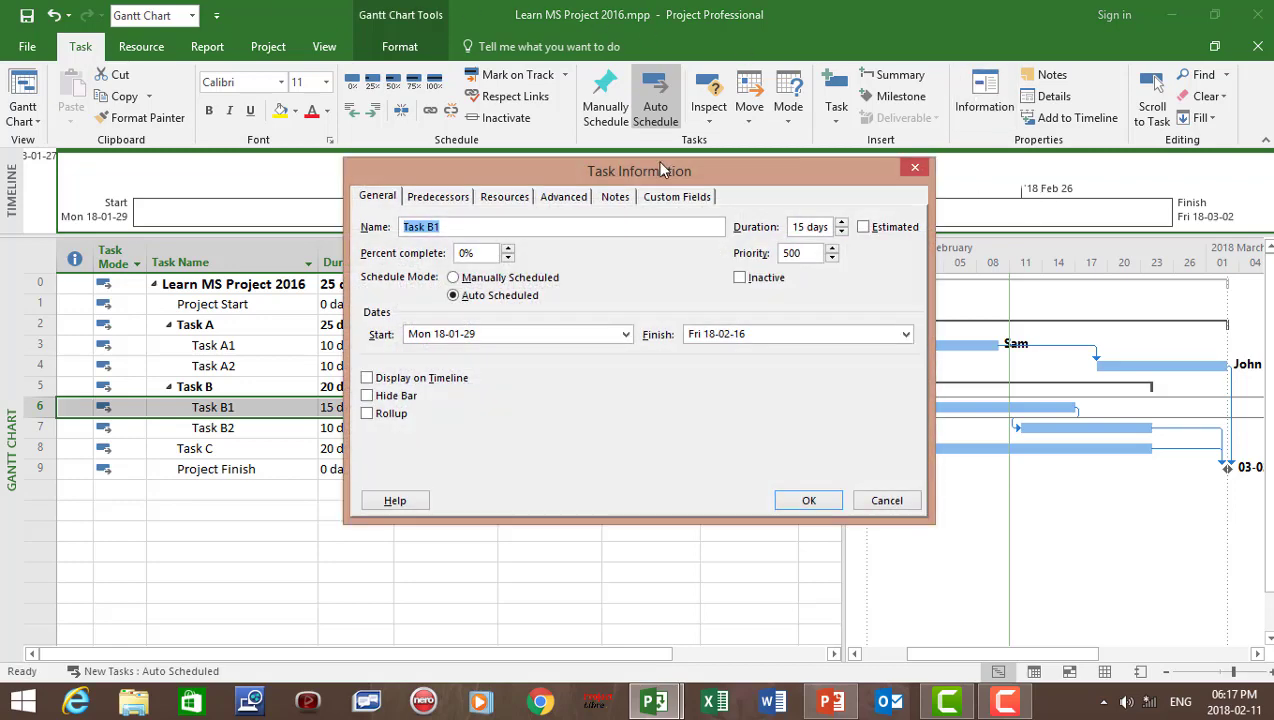
left_click(501, 197)
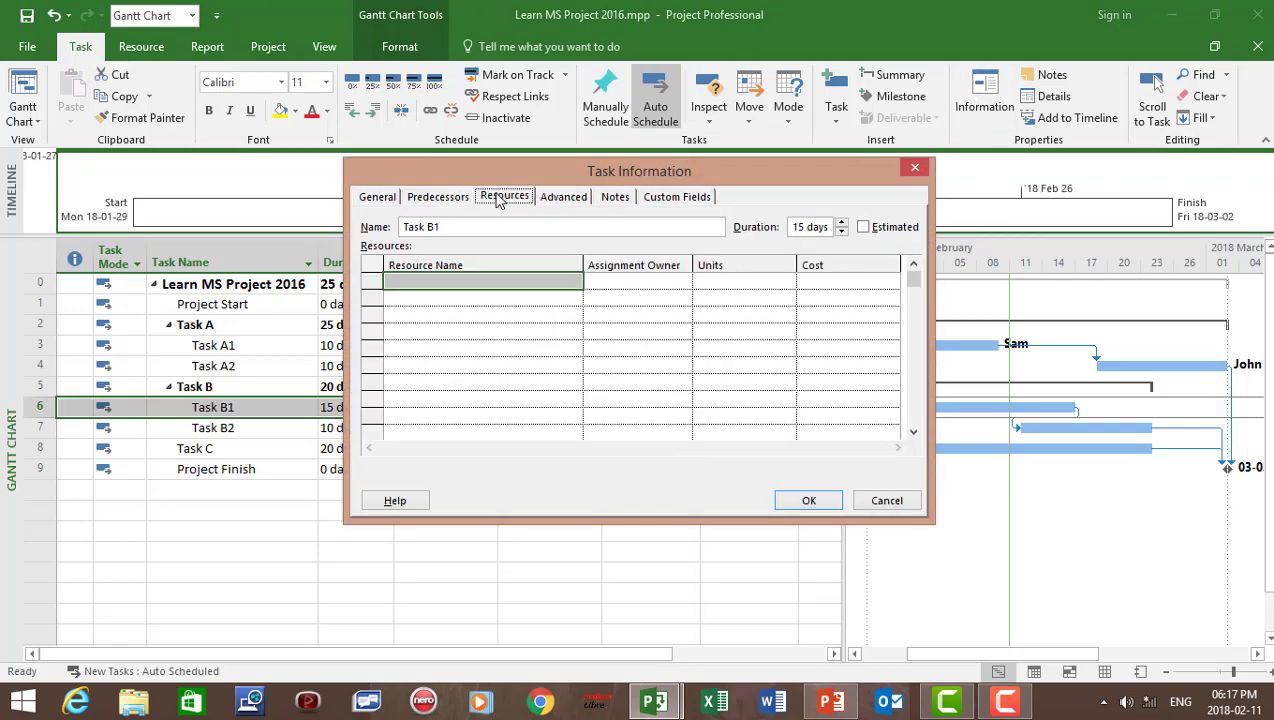
left_click(526, 282)
left_click(574, 282)
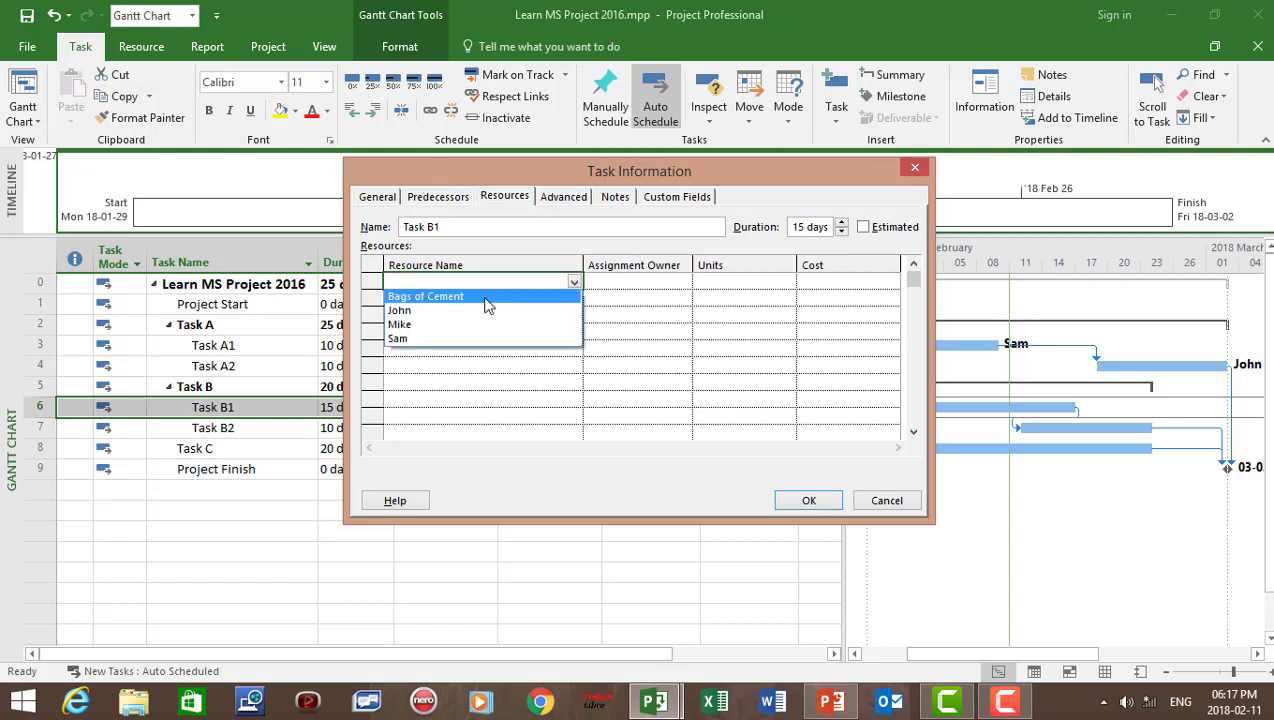
left_click(455, 310)
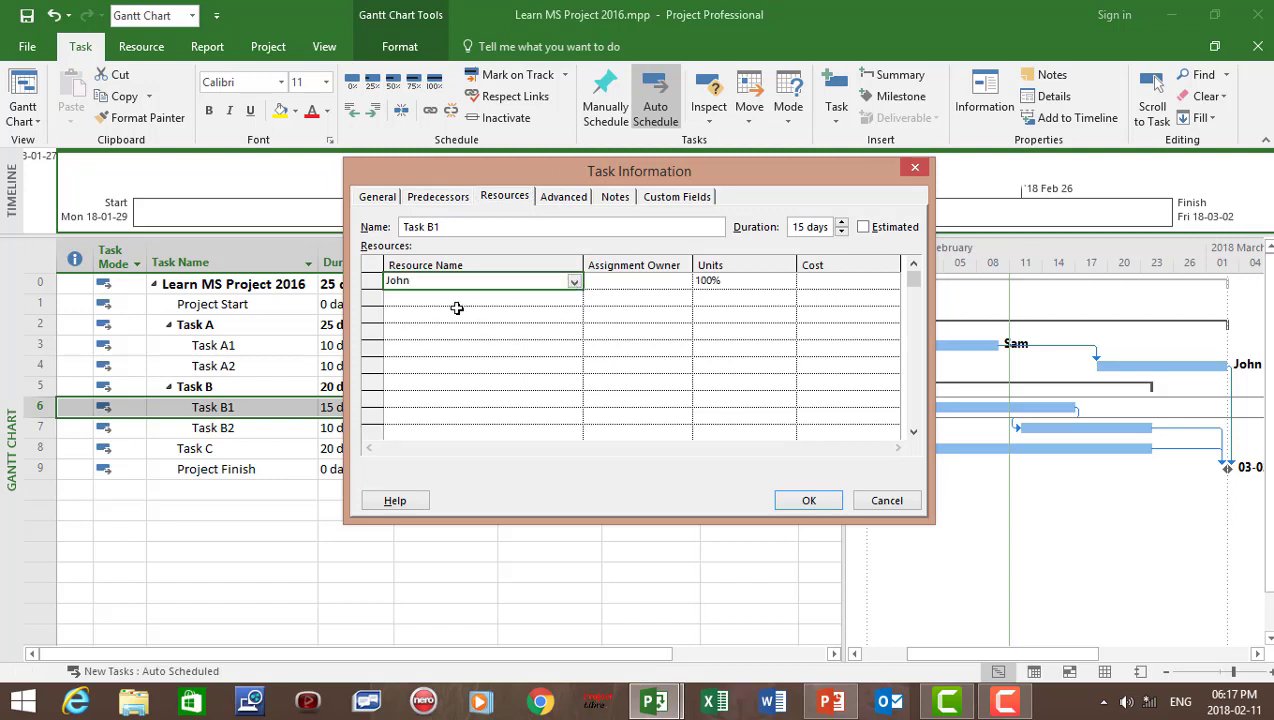
Set the assigned person's units on Task B1 to 50% and apply the task information.
left_click(718, 285)
type("50")
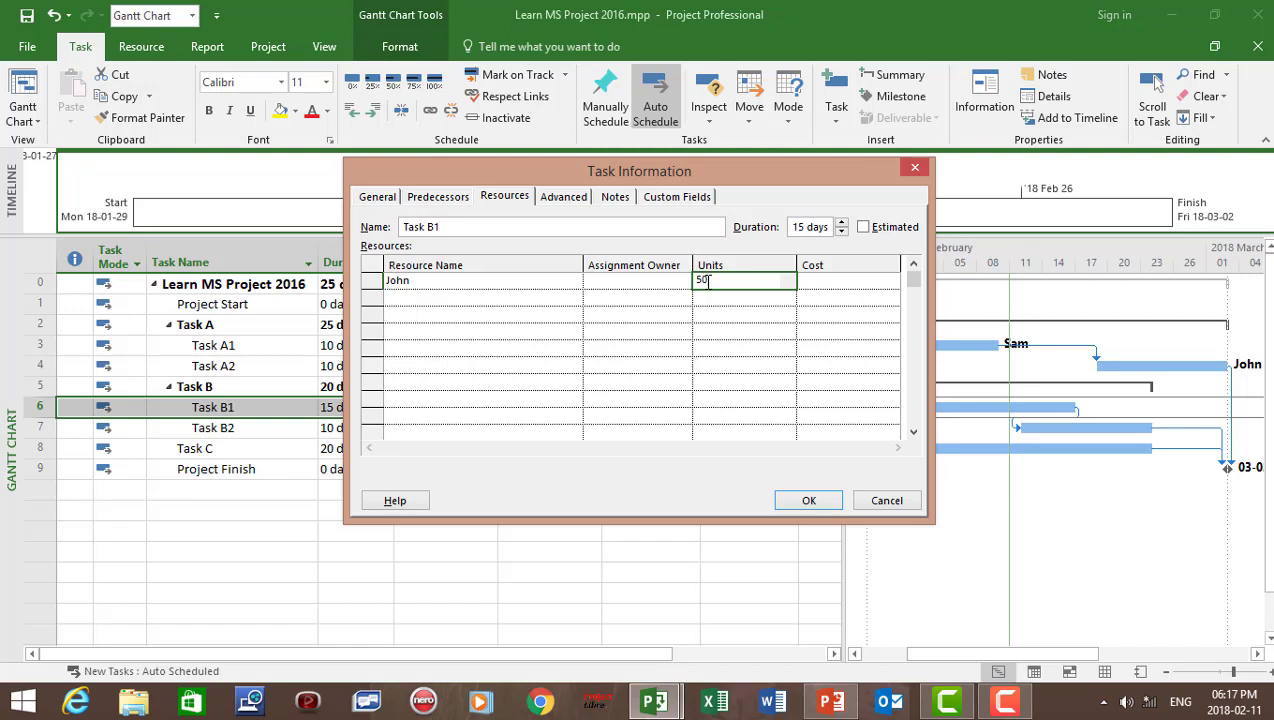
left_click(830, 499)
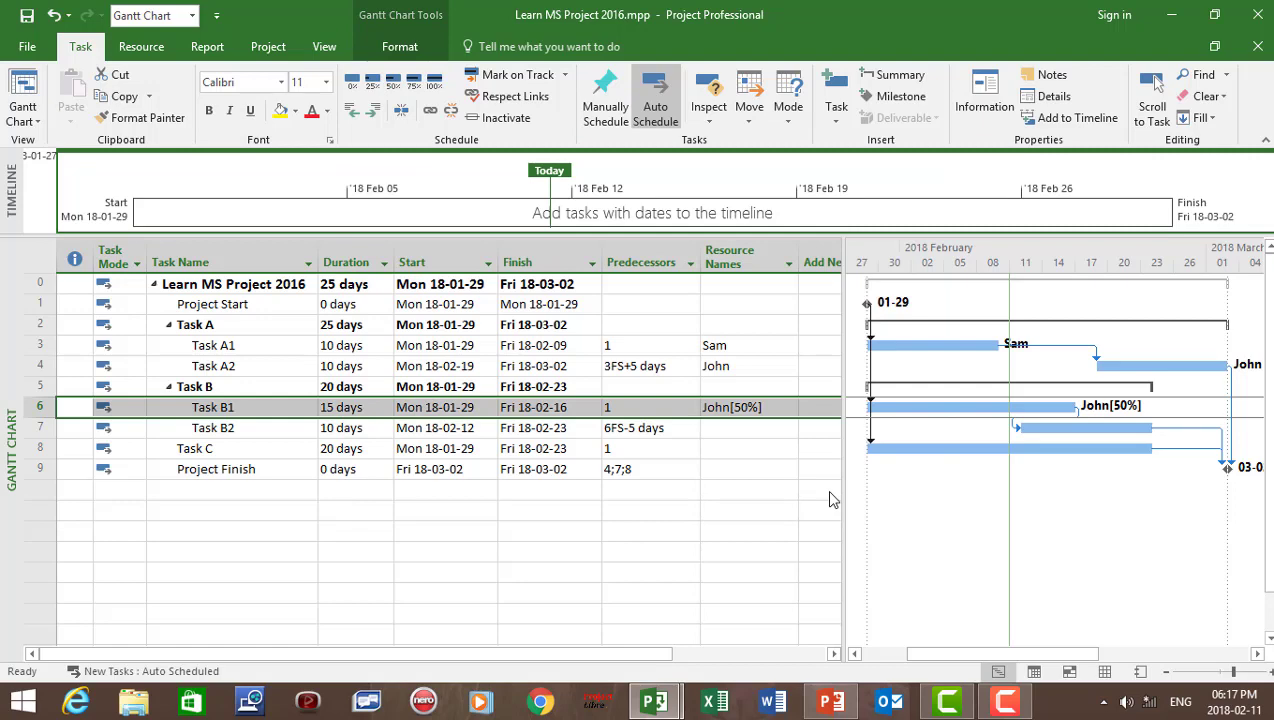
Add the person assigned to Task A1 as the first resource in Task B2's task information.
left_click(716, 427)
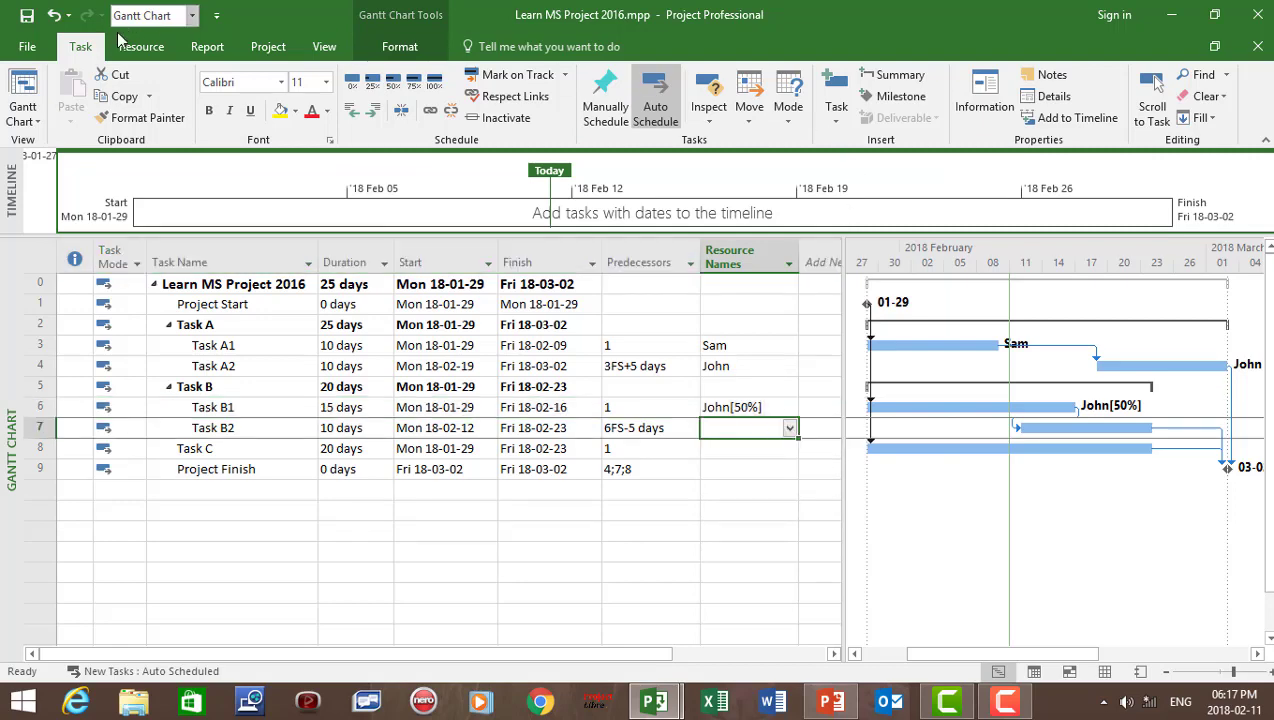
left_click(988, 86)
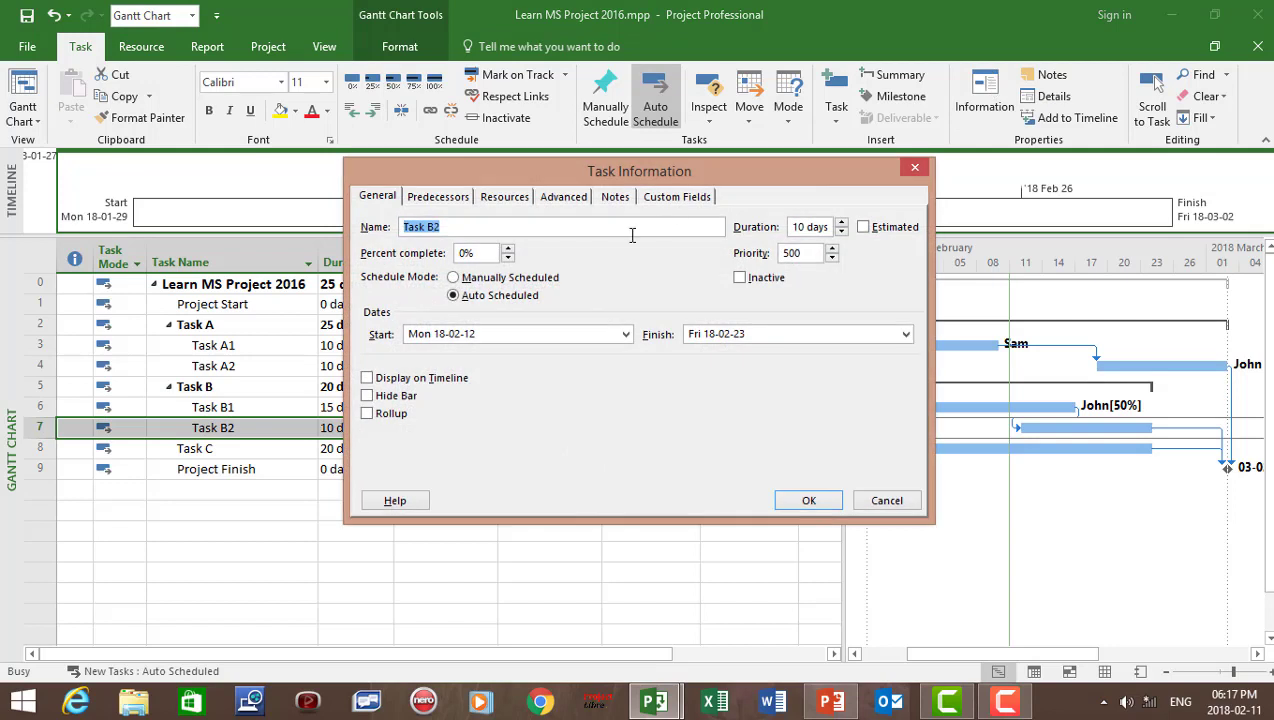
left_click(503, 197)
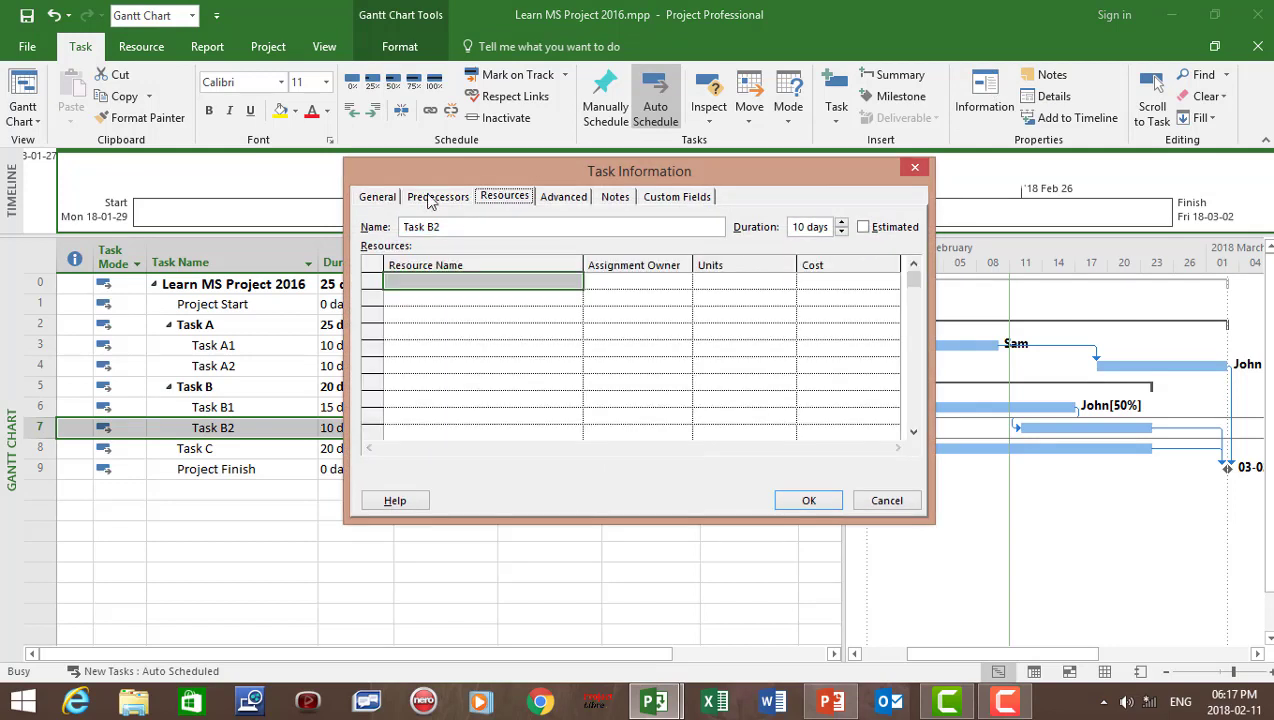
left_click(460, 278)
left_click(575, 284)
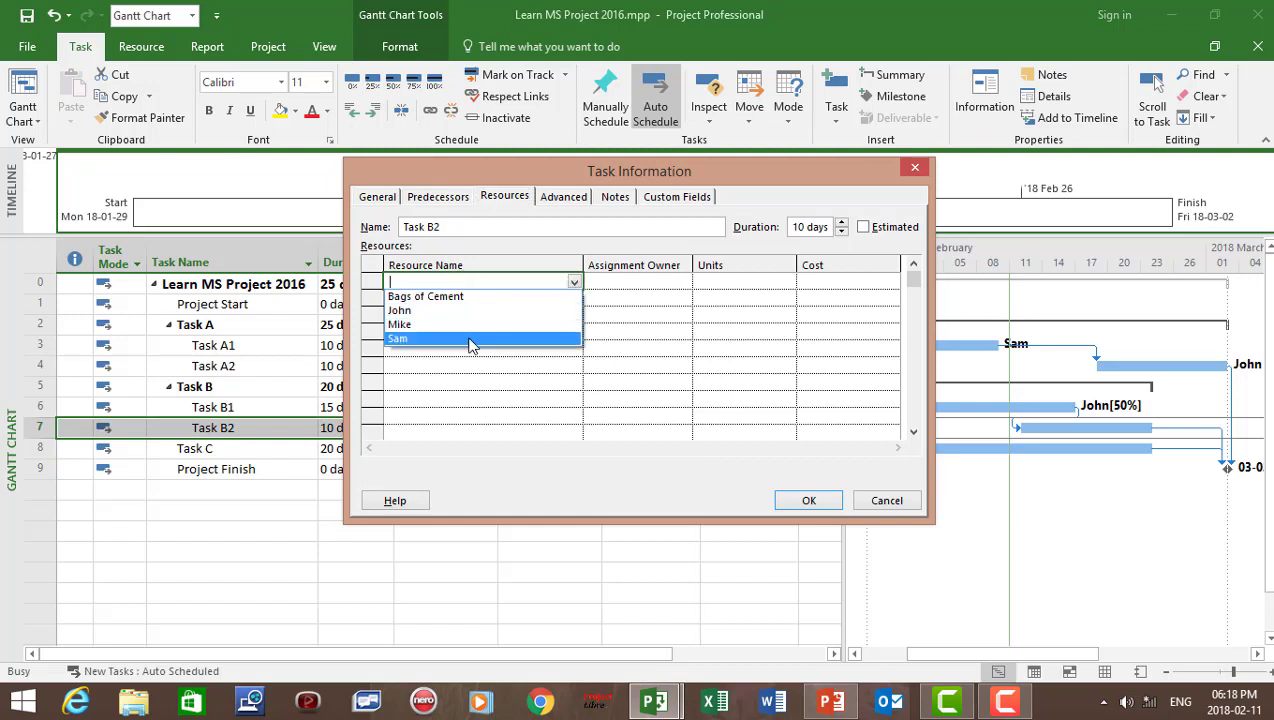
left_click(472, 339)
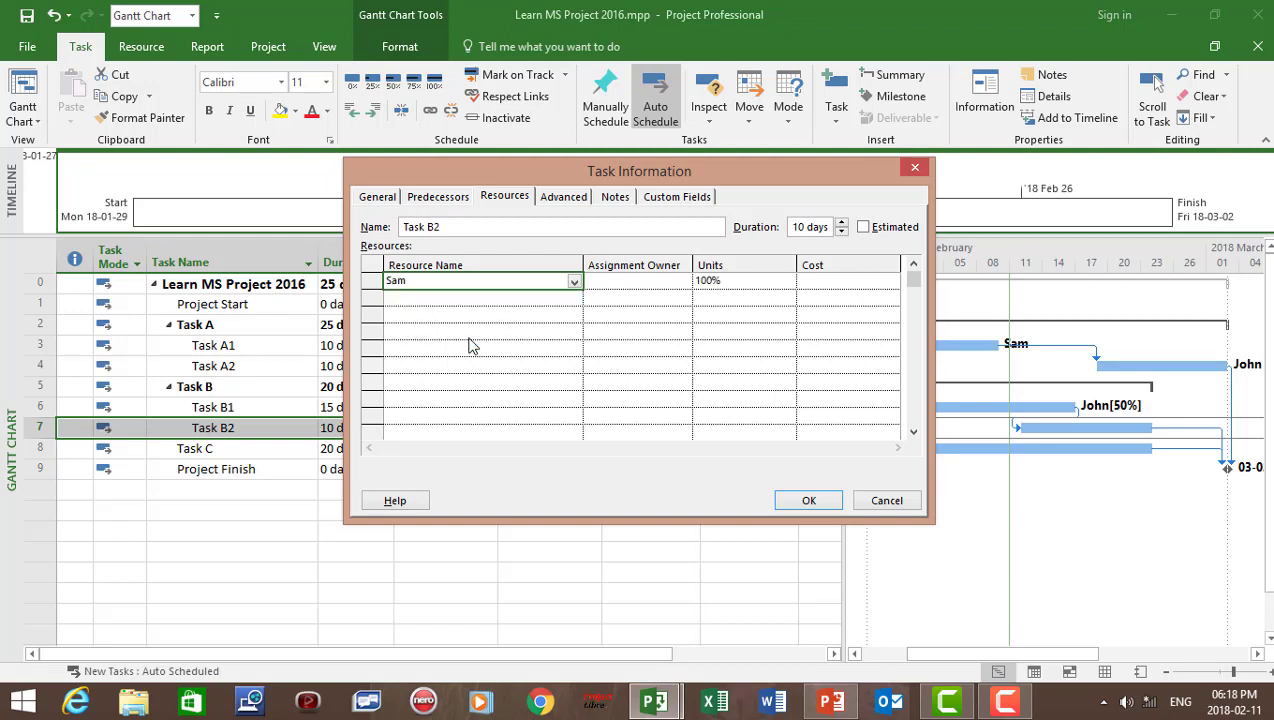
Add Bags of Cement with 10 units as the second resource of Task B2 and apply the assignments.
left_click(481, 300)
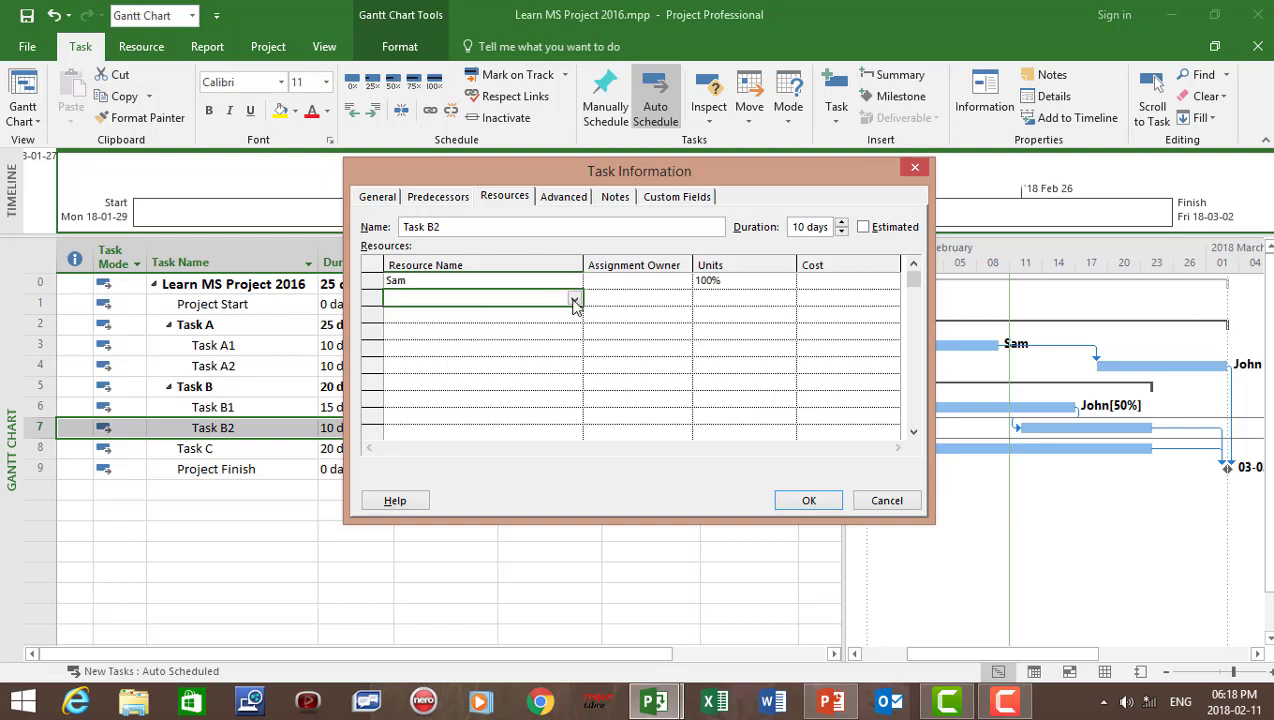
left_click(575, 300)
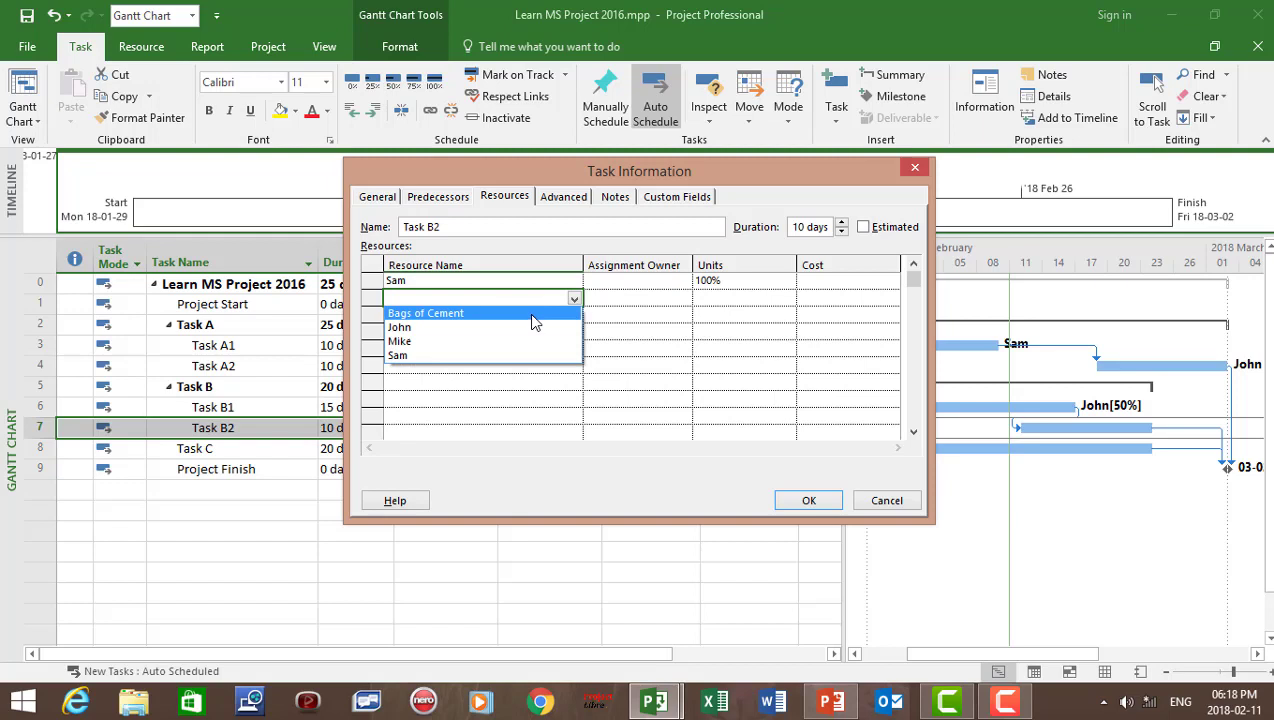
left_click(533, 319)
left_click(714, 298)
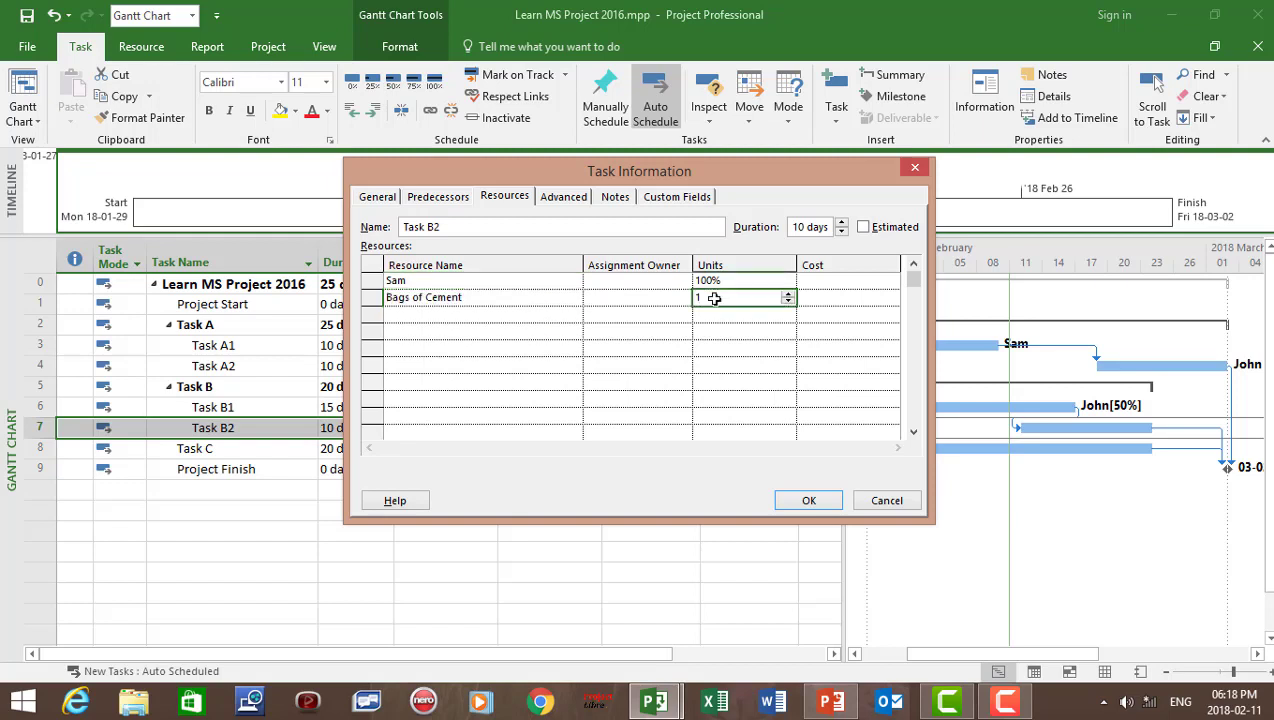
type("1")
left_click(826, 296)
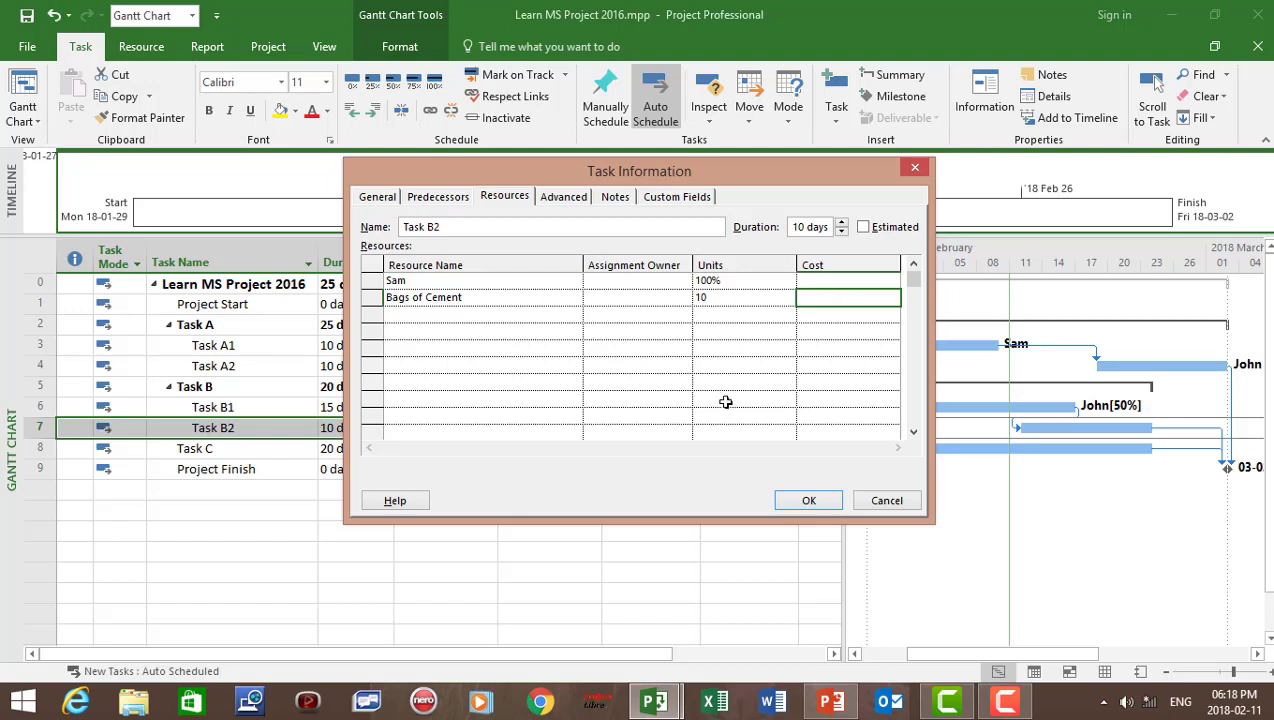
left_click(801, 500)
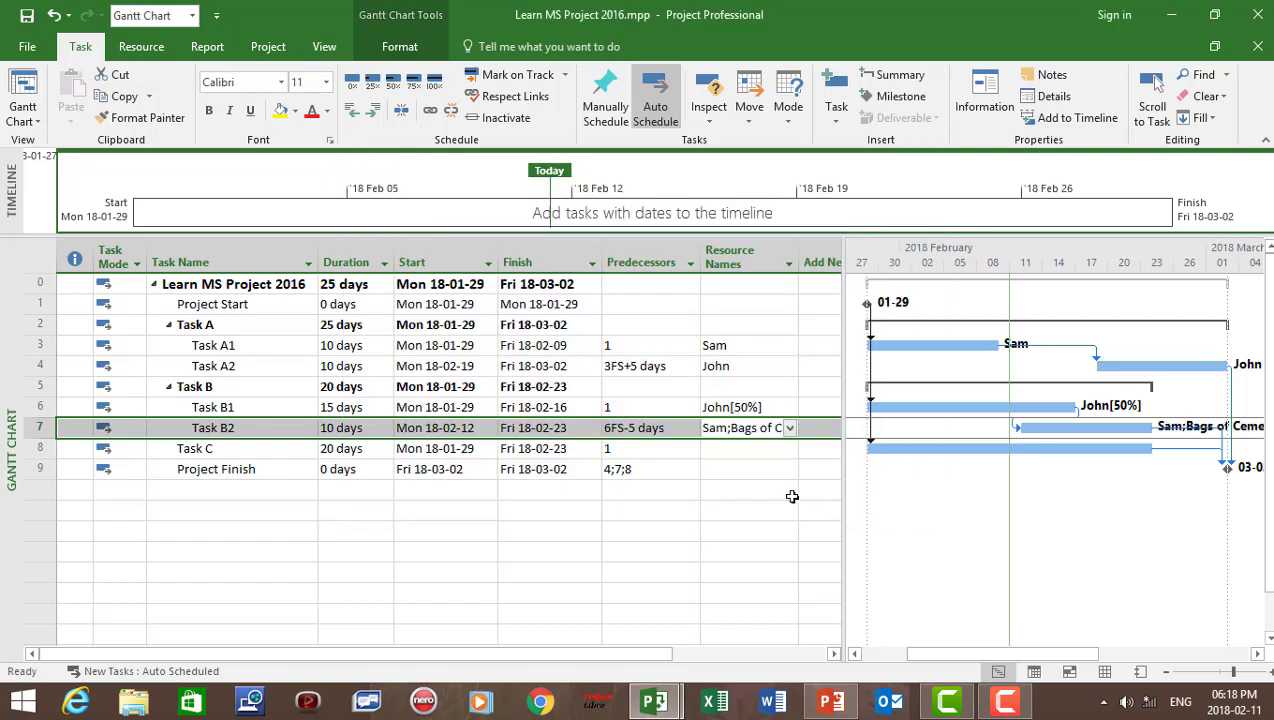
Show the Task Form details for Task C in a split view and enlarge the Gantt chart pane slightly.
left_click(40, 448)
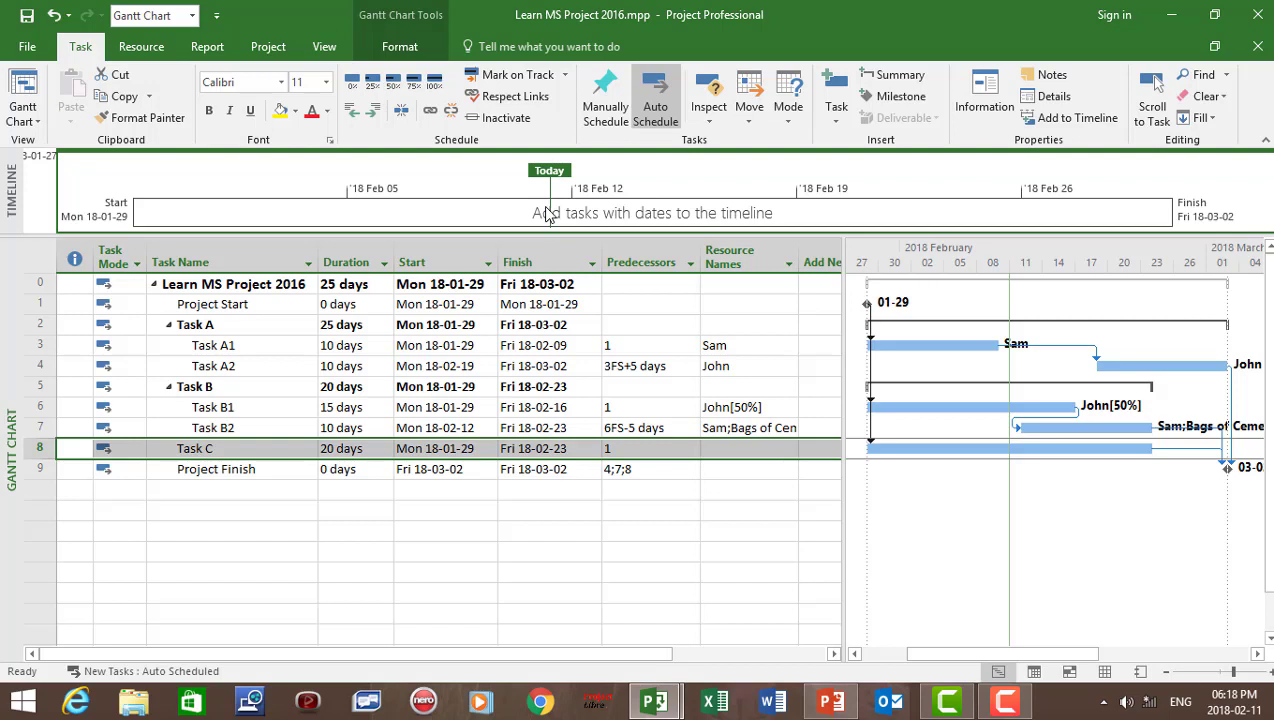
left_click(333, 47)
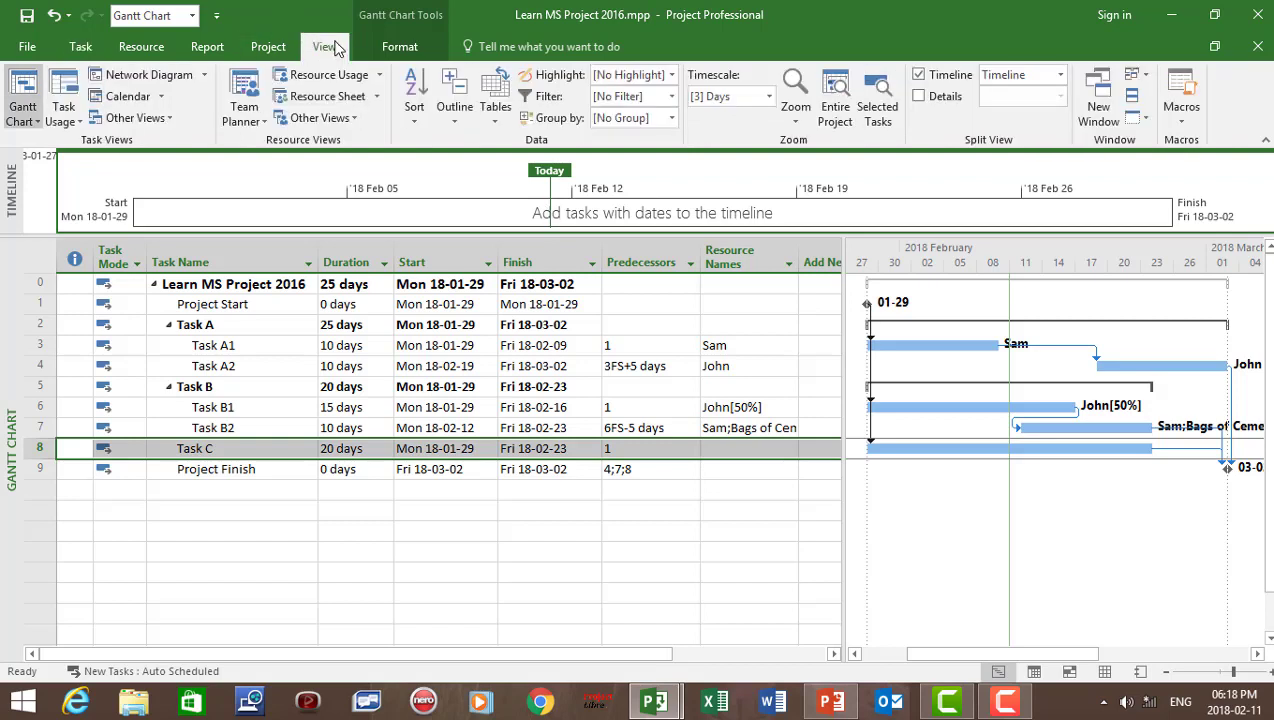
left_click(920, 97)
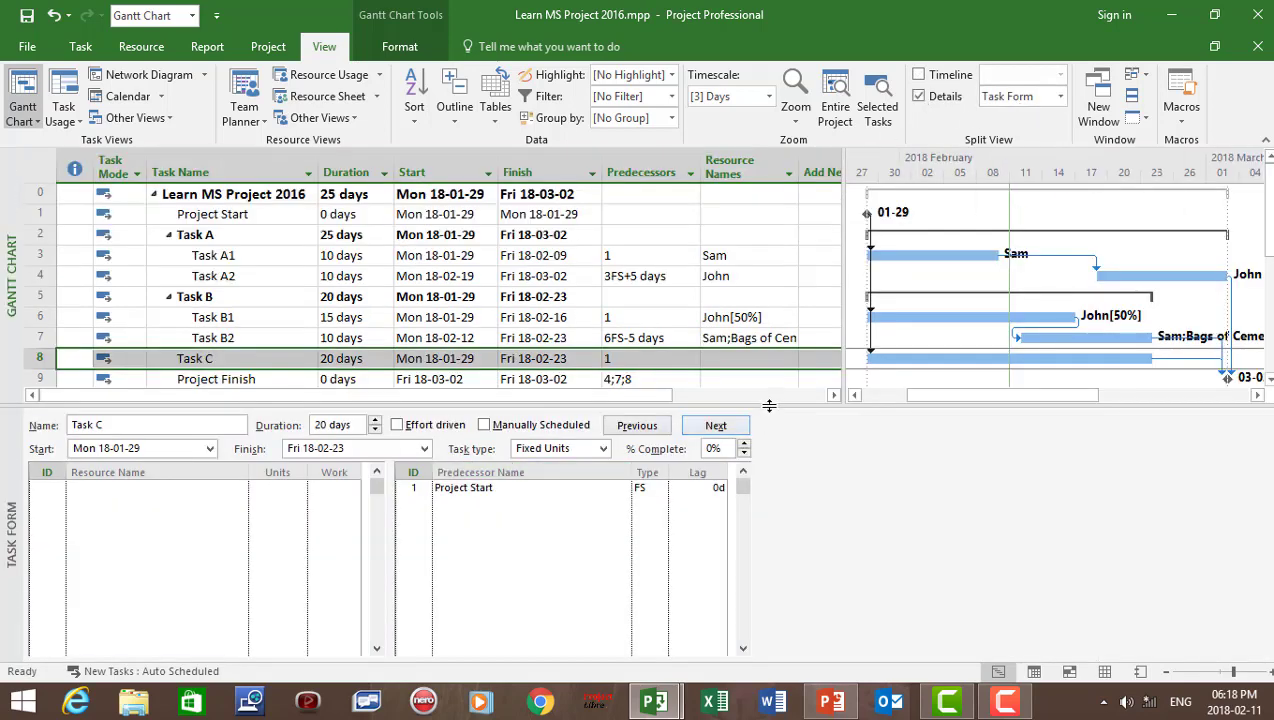
left_click_drag(769, 405, 771, 431)
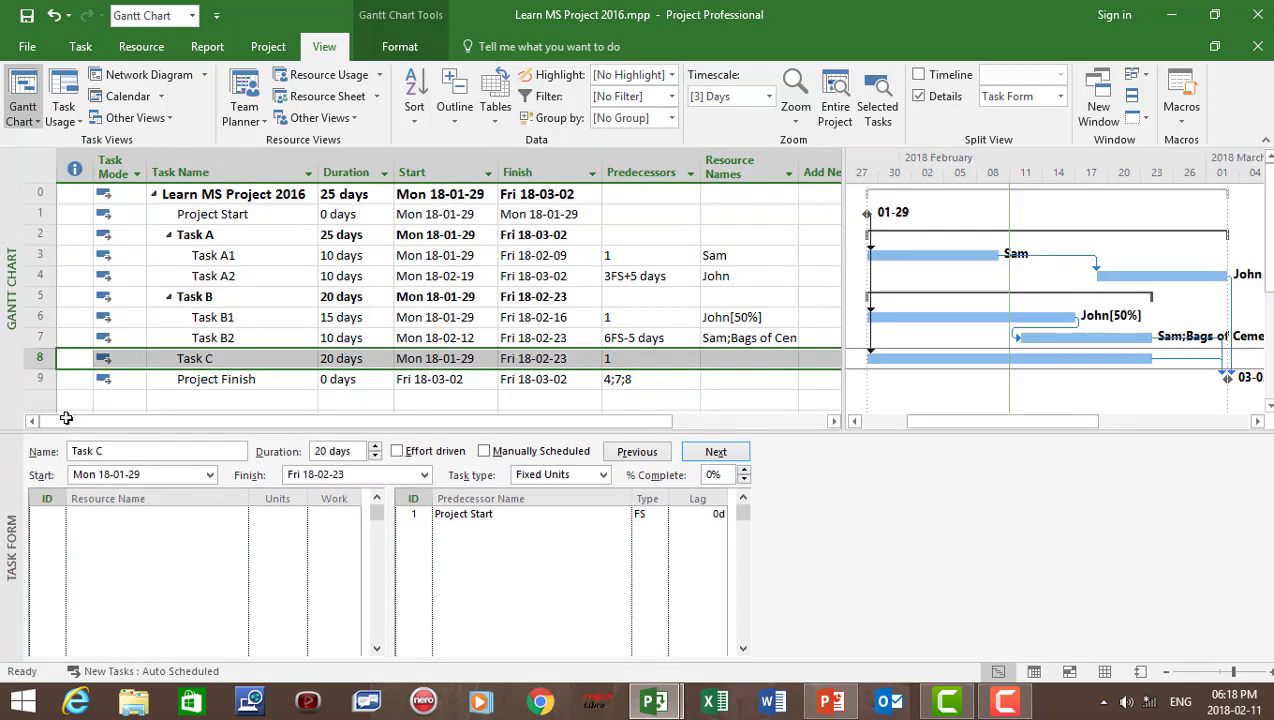
Enter the only person not yet assigned to a task as Task C's first resource, with 100% units.
left_click(113, 515)
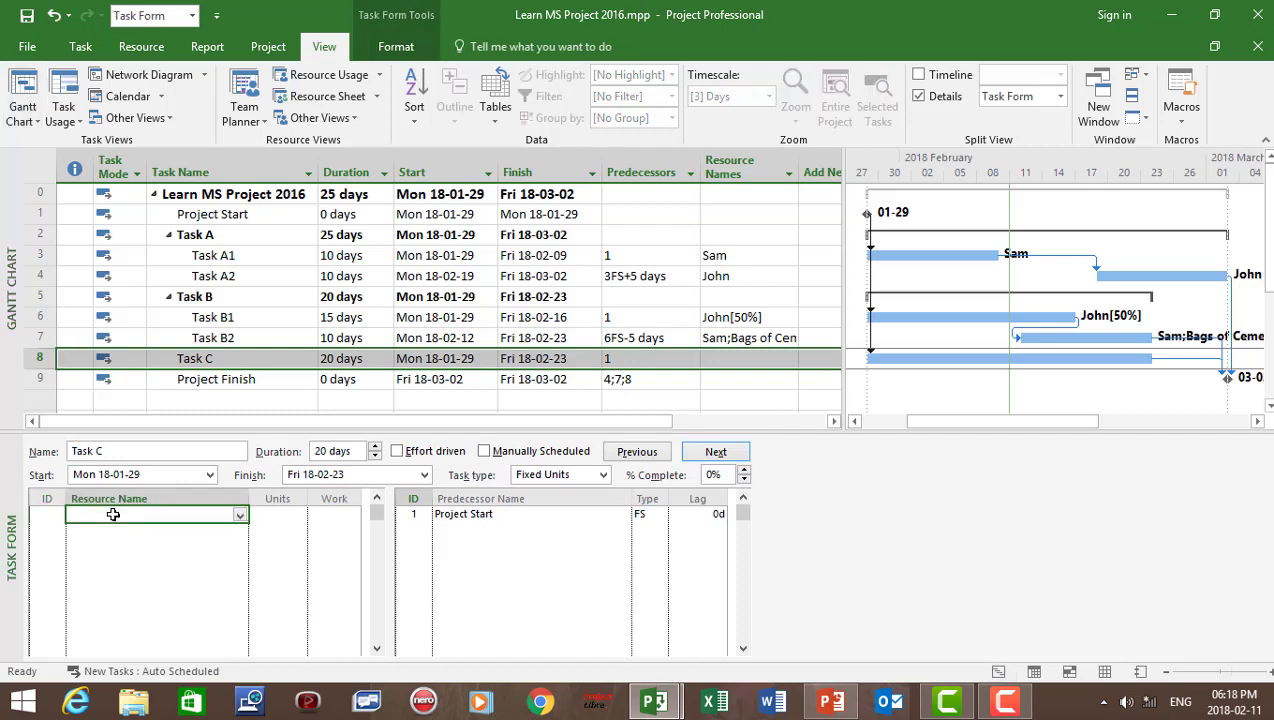
left_click(240, 515)
left_click(170, 558)
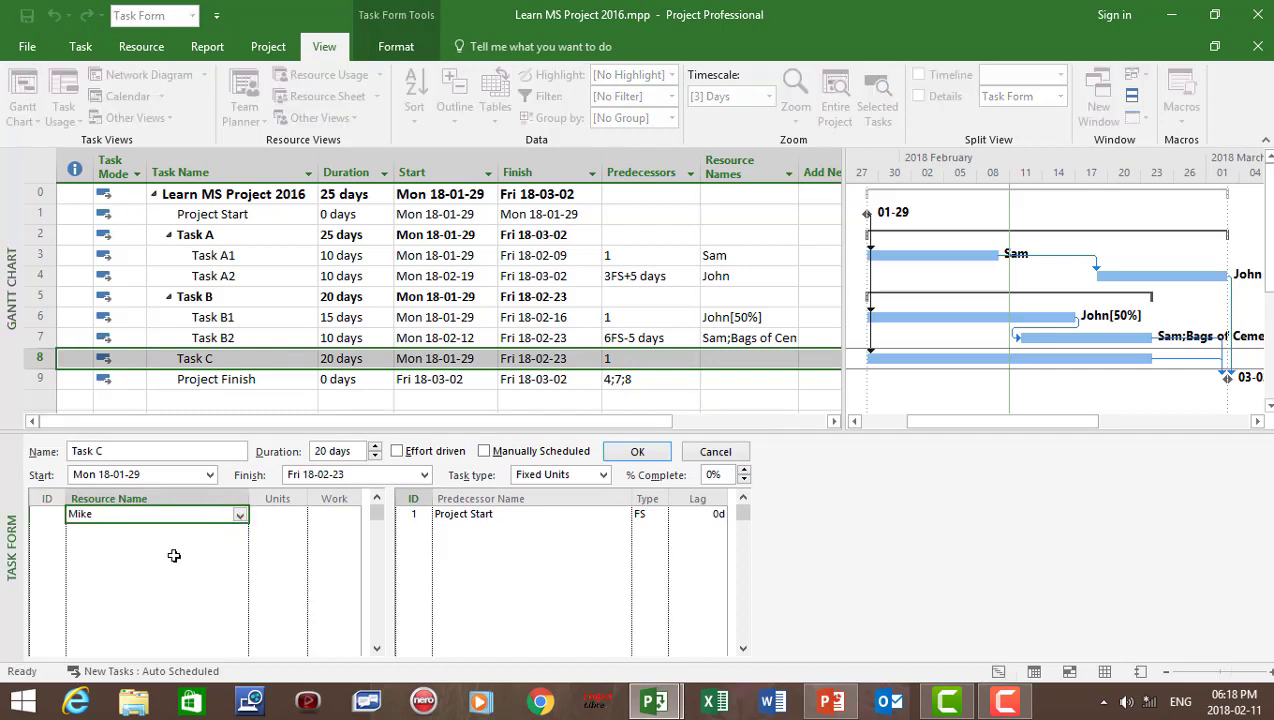
left_click(296, 516)
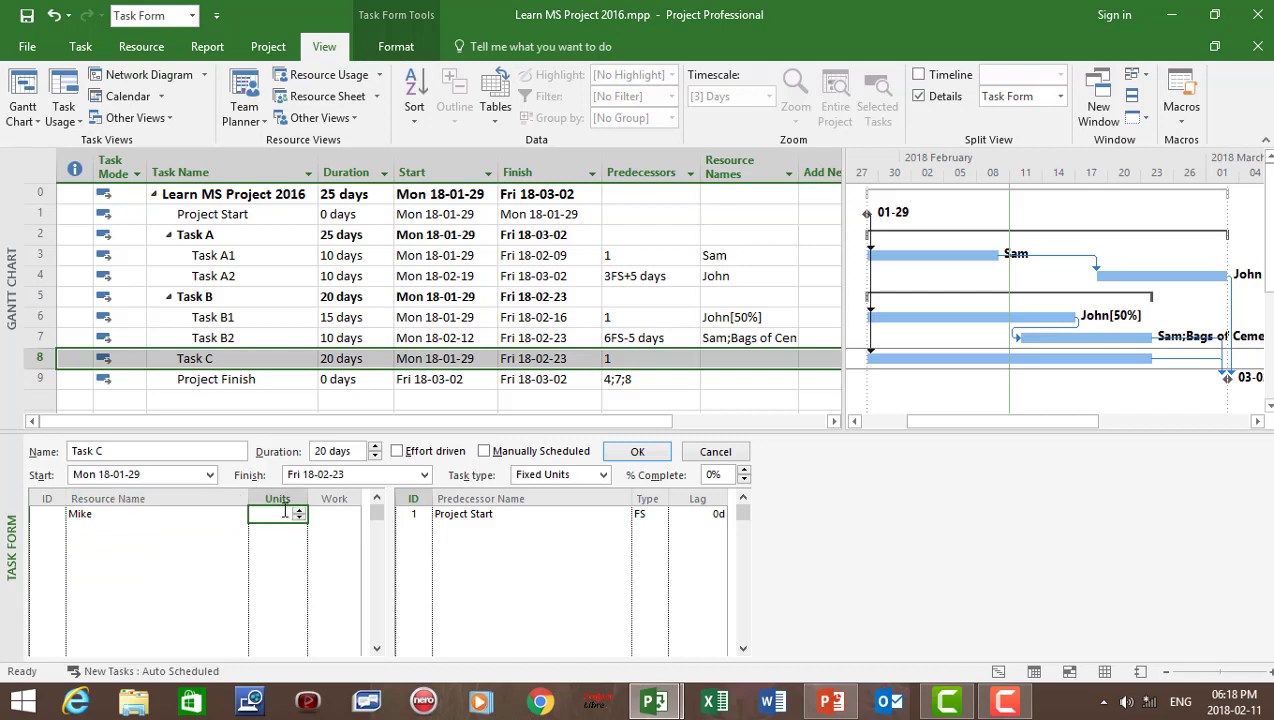
left_click(299, 512)
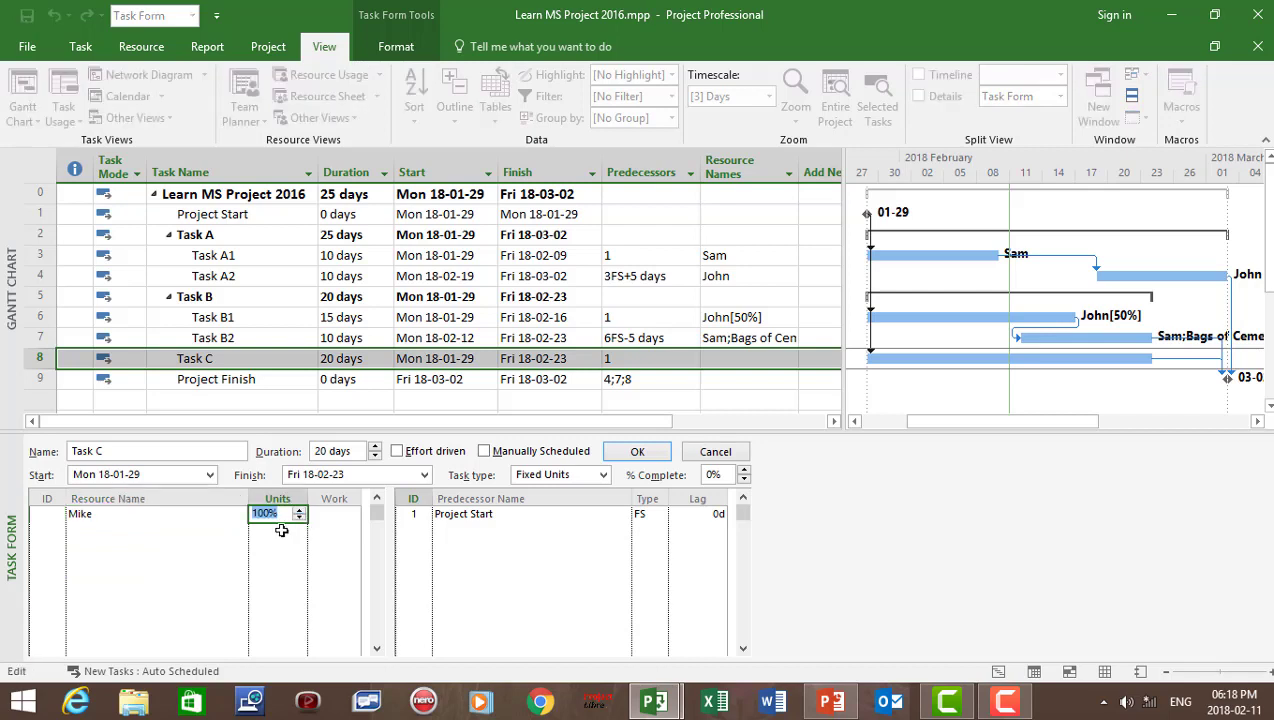
left_click(282, 531)
Add the person assigned to Task B1 as Task C's second resource with 50% units and close the Task Form split view.
left_click(131, 526)
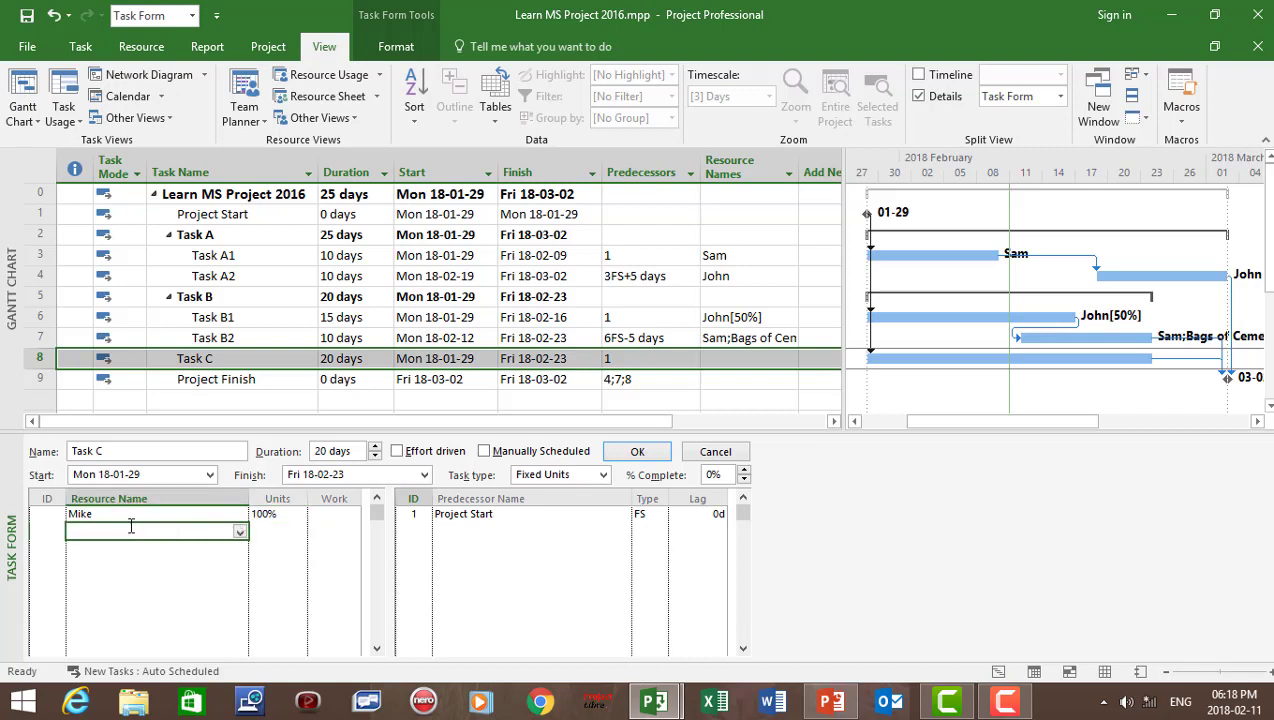
left_click(240, 532)
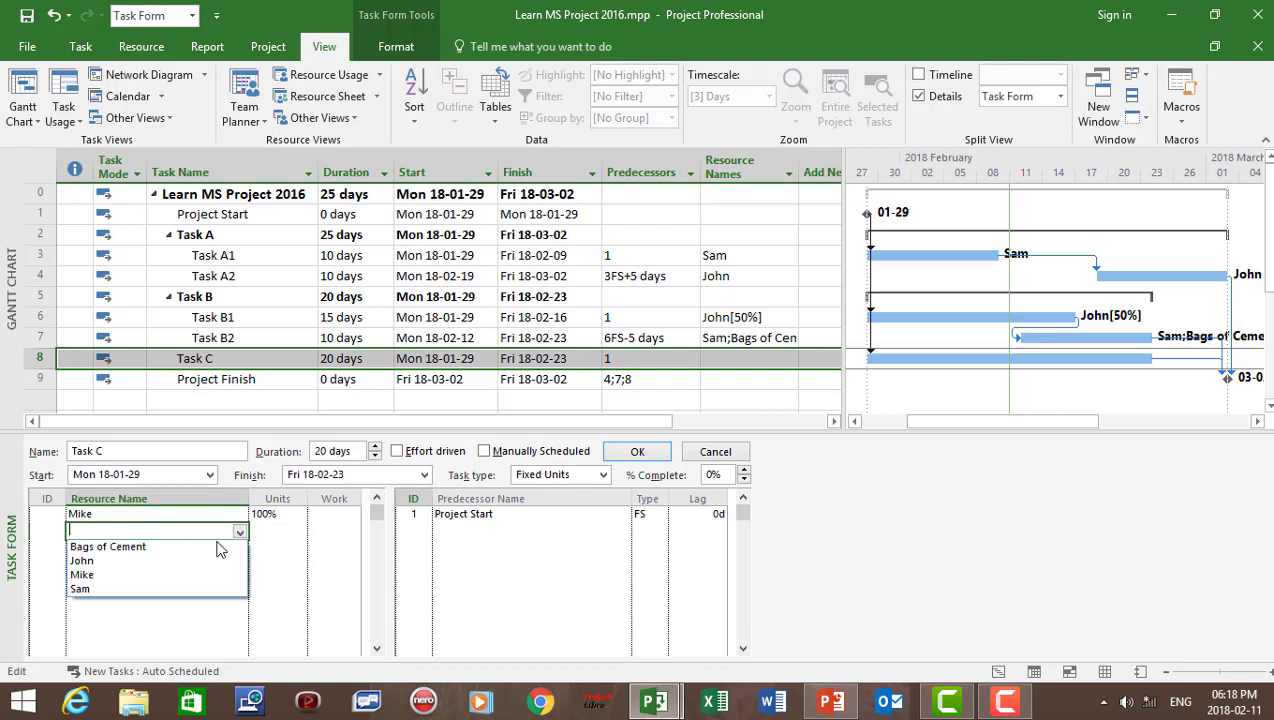
left_click(170, 561)
left_click(265, 516)
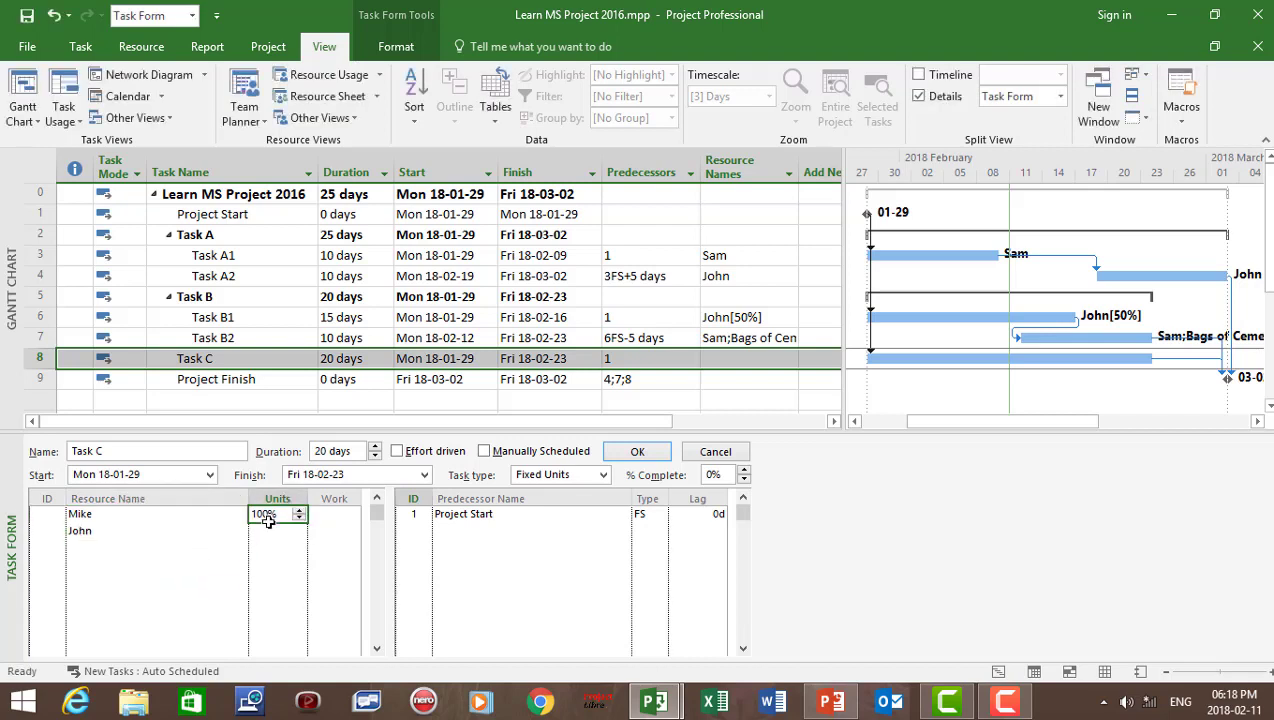
left_click(261, 531)
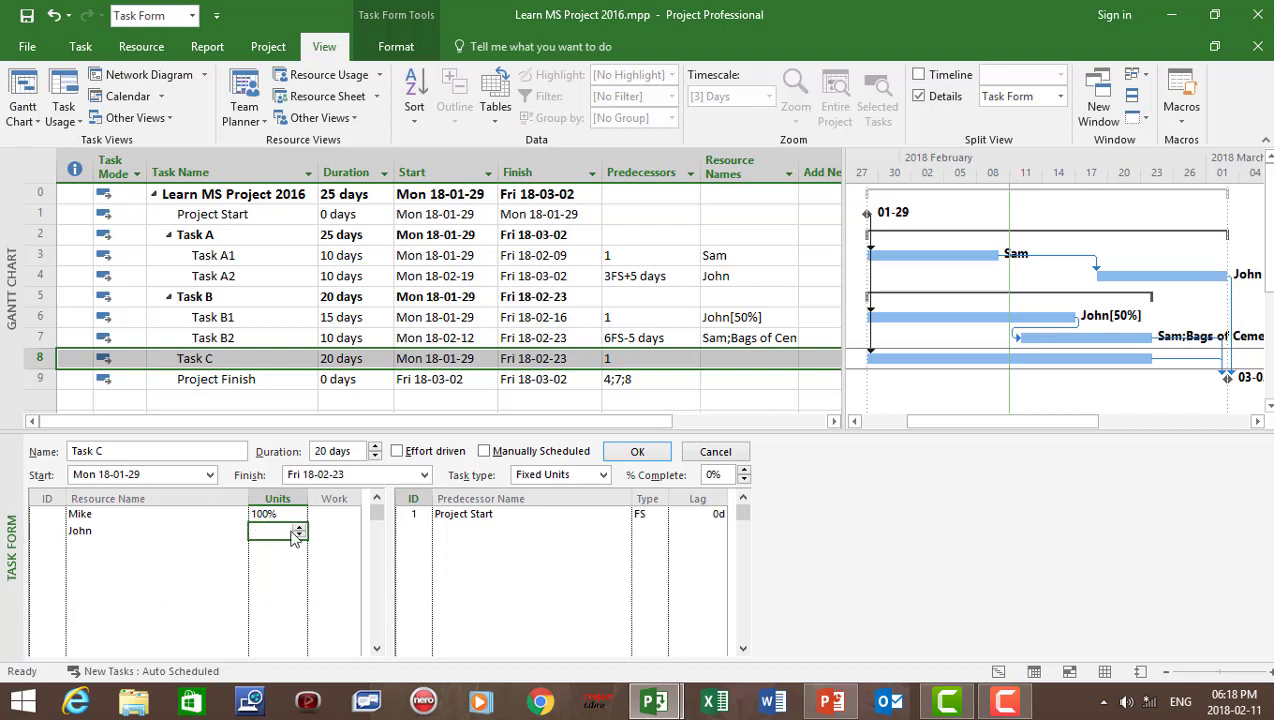
left_click(300, 534)
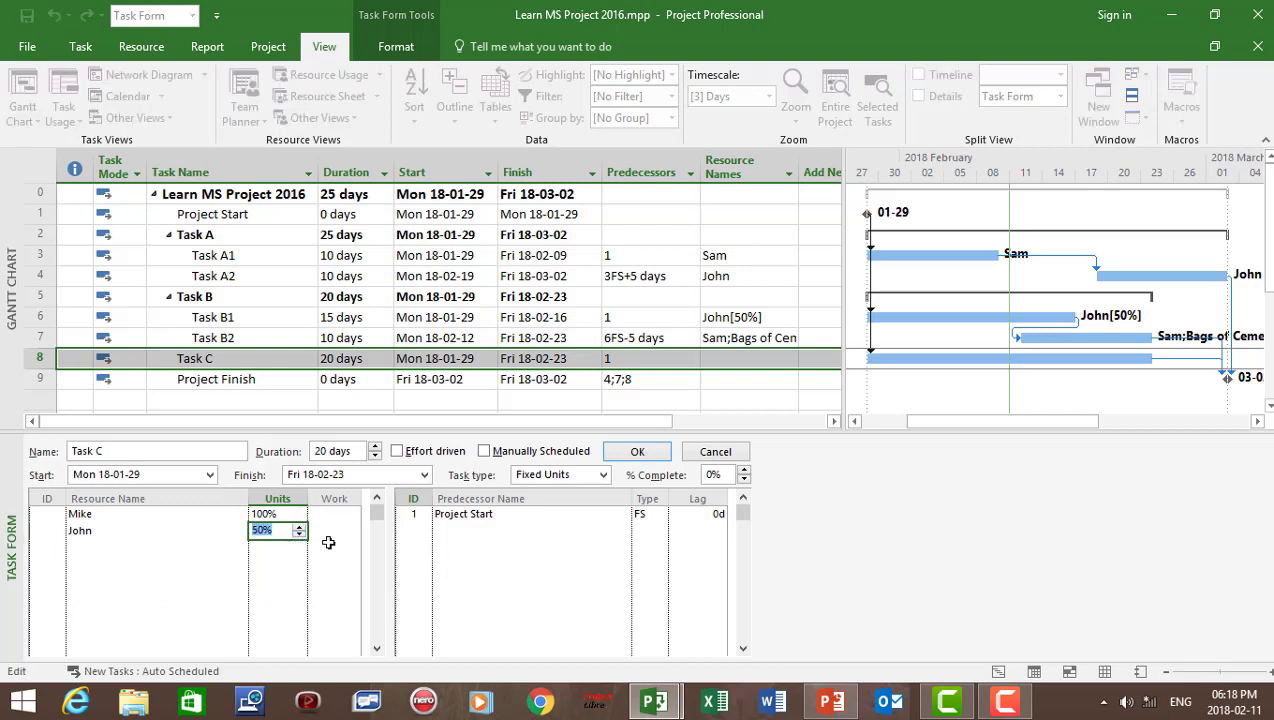
left_click(326, 530)
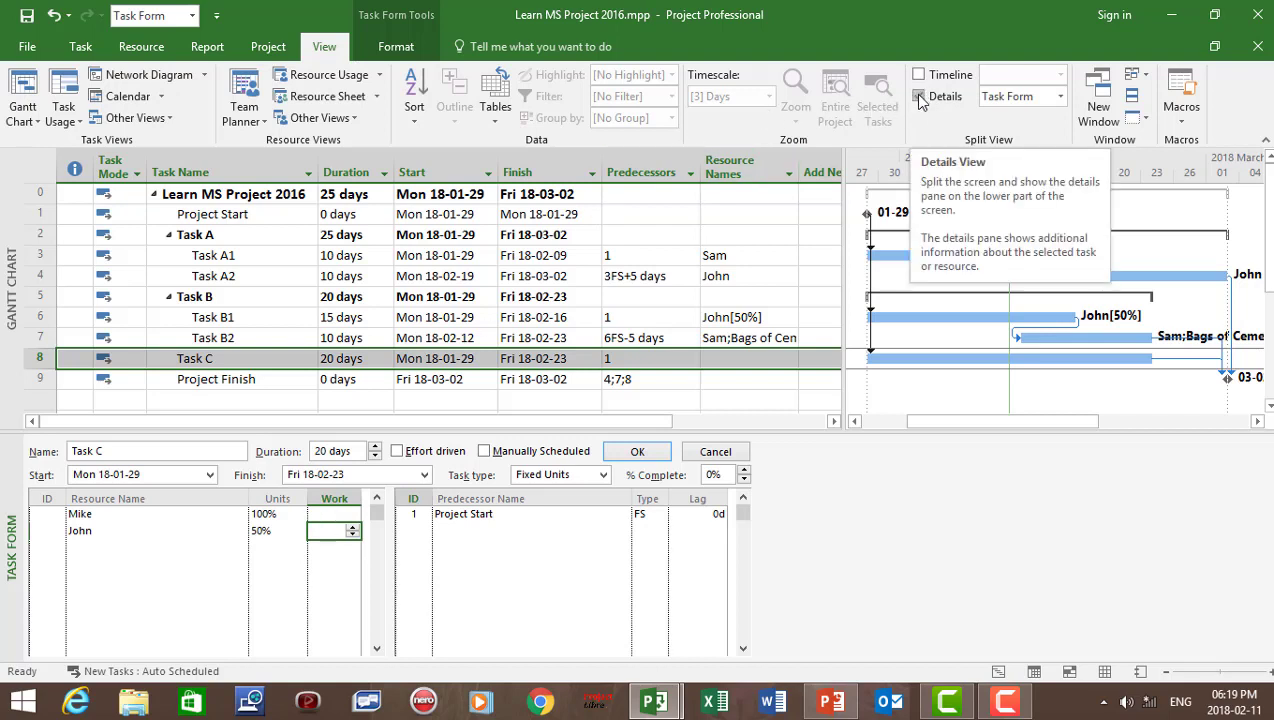
left_click(540, 546)
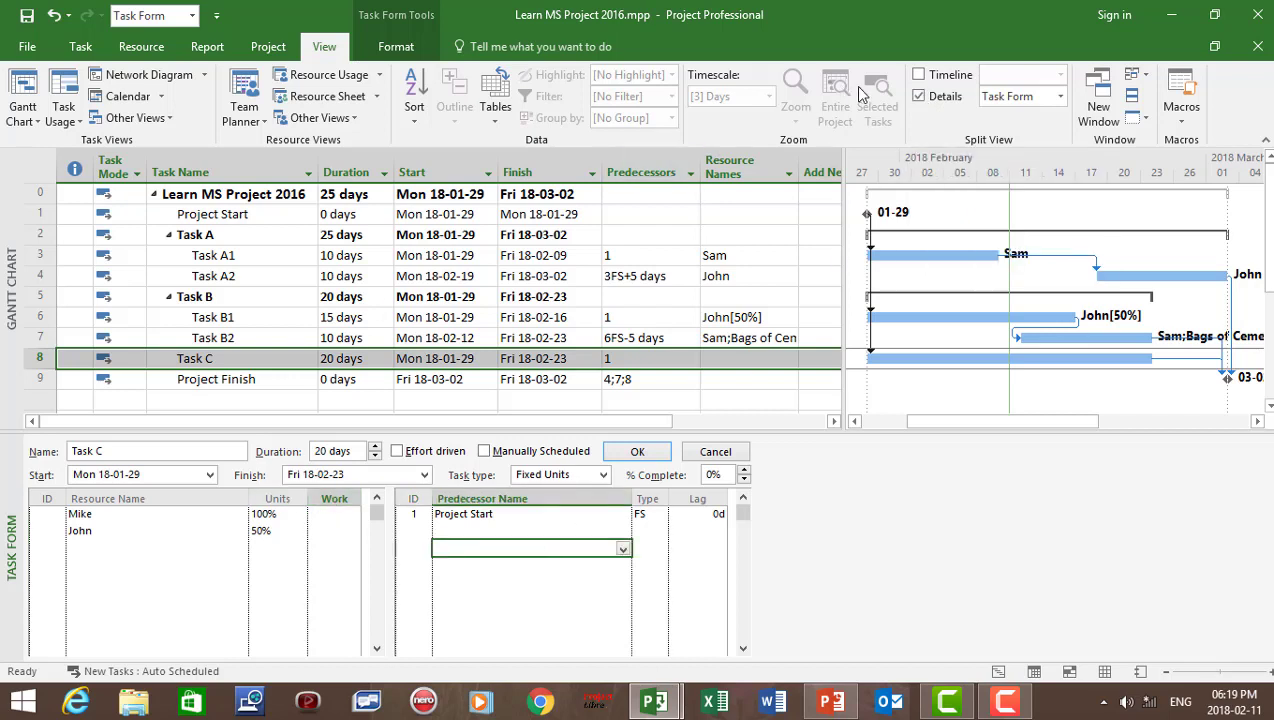
left_click(918, 97)
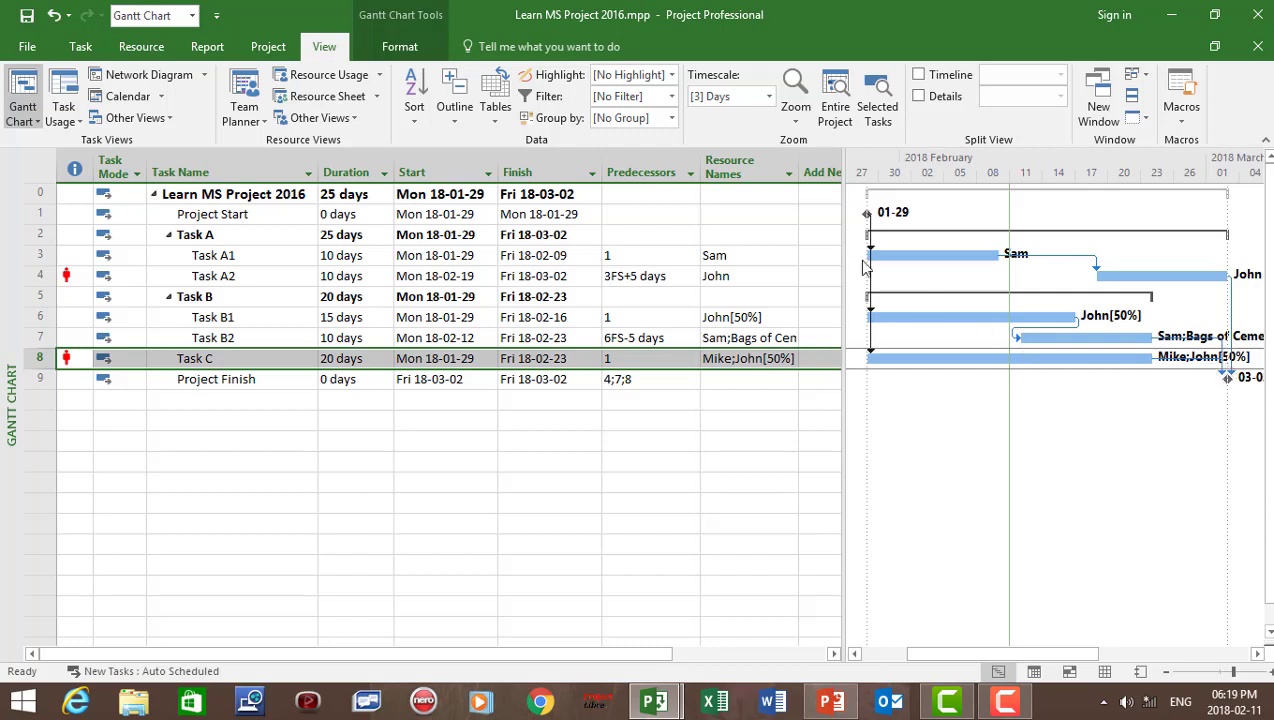
Insert a Cost column between the Finish and Predecessors columns of the task table.
right_click(627, 163)
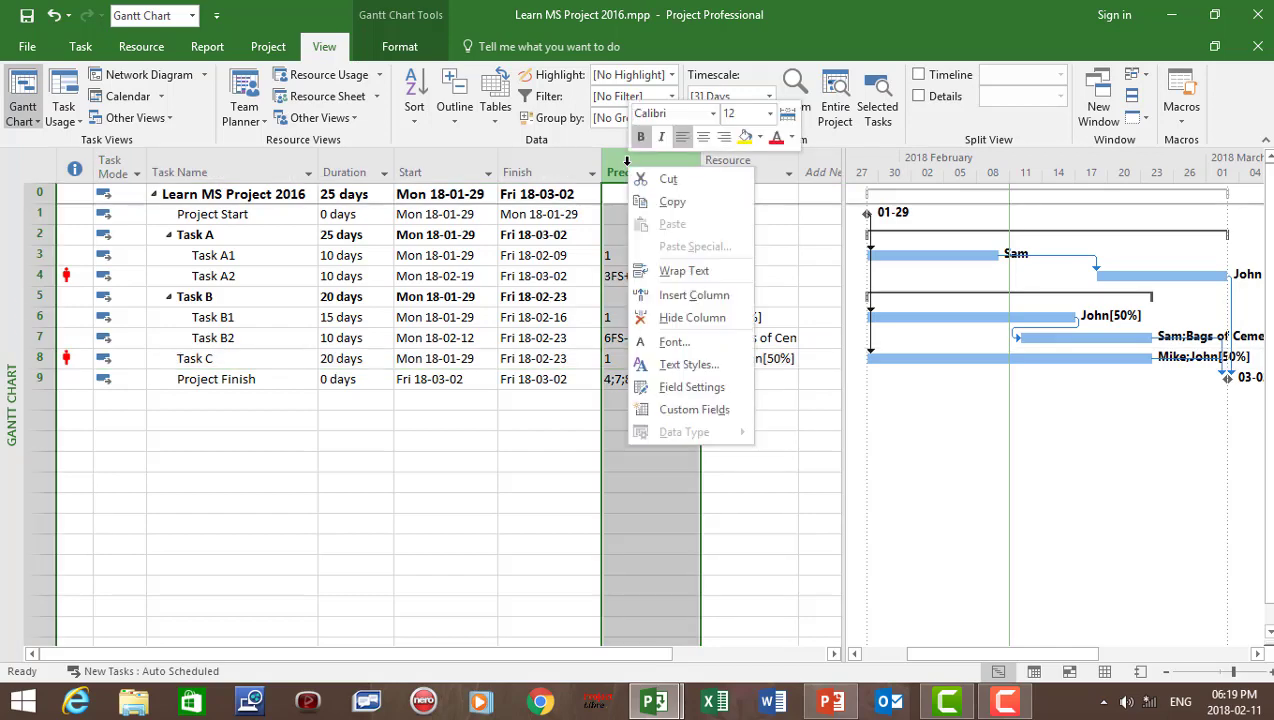
left_click(680, 297)
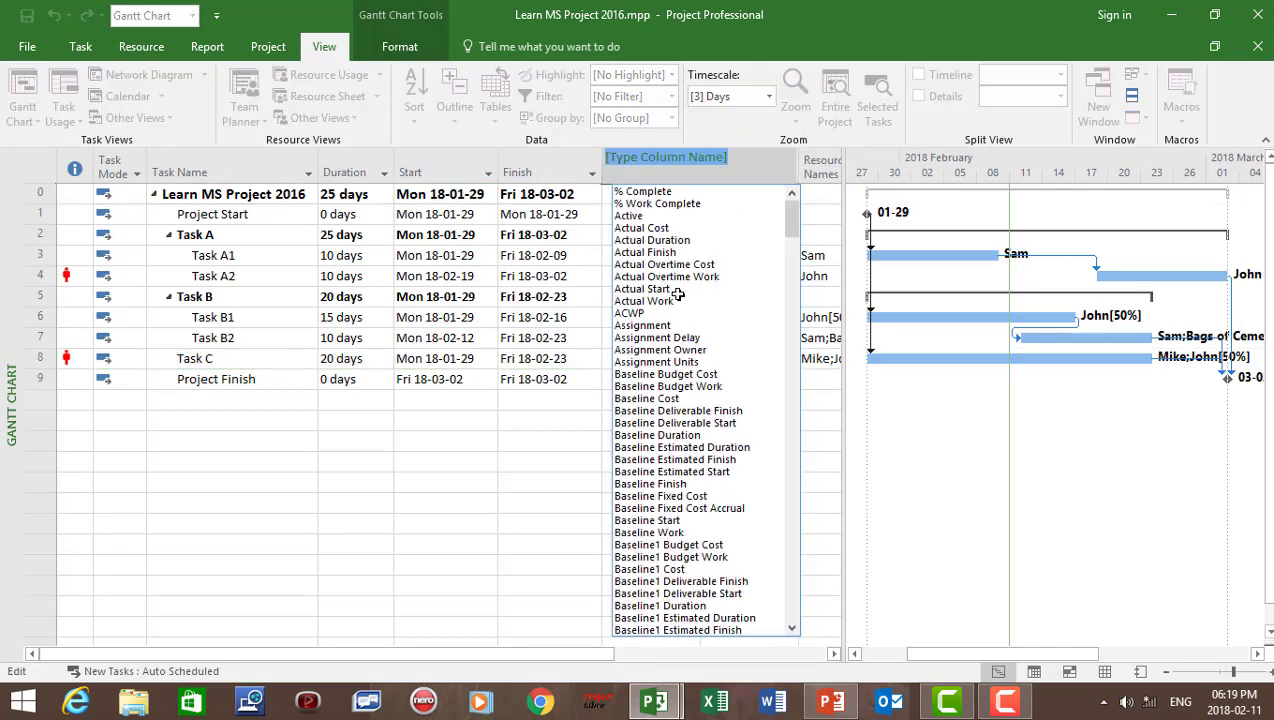
type("co")
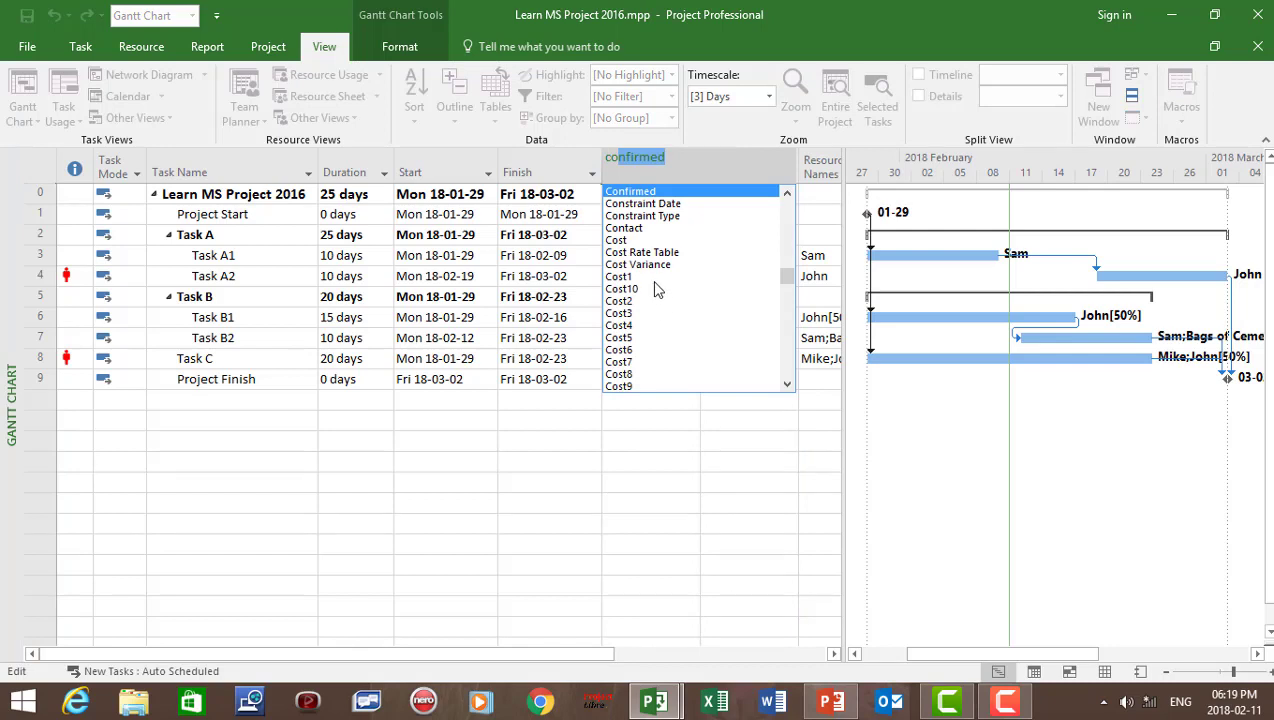
key("Escape")
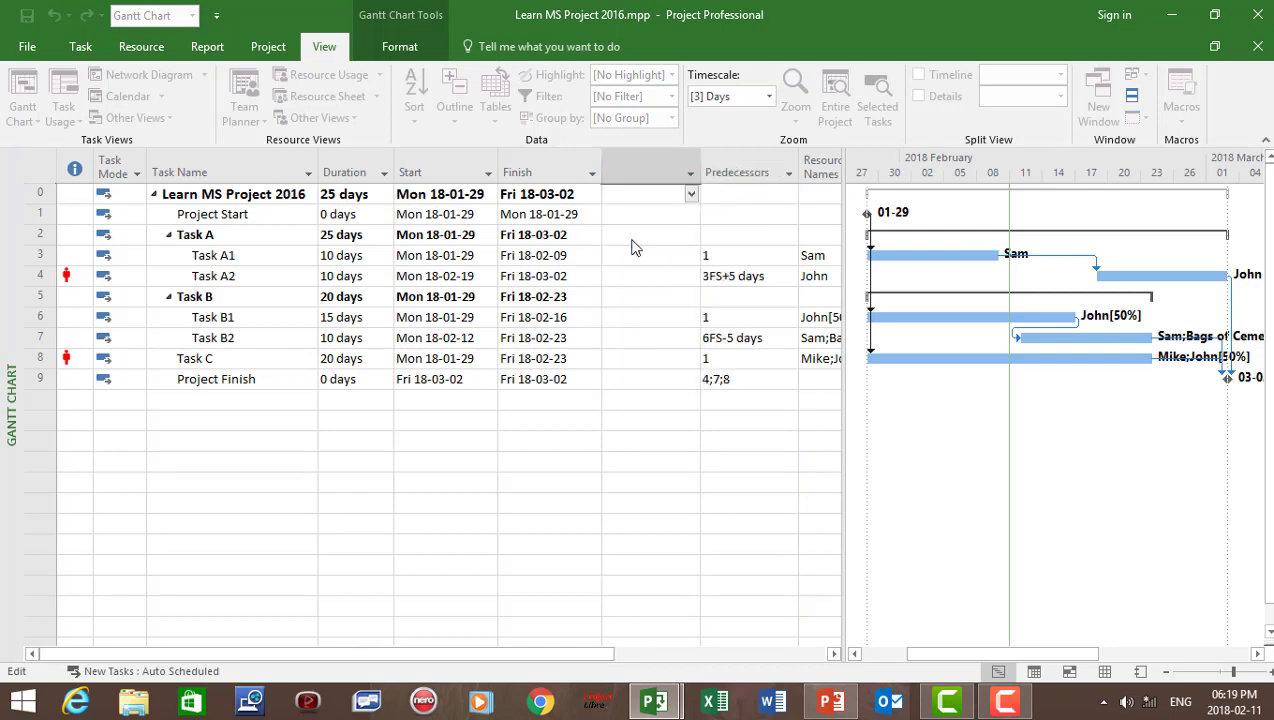
key("Return")
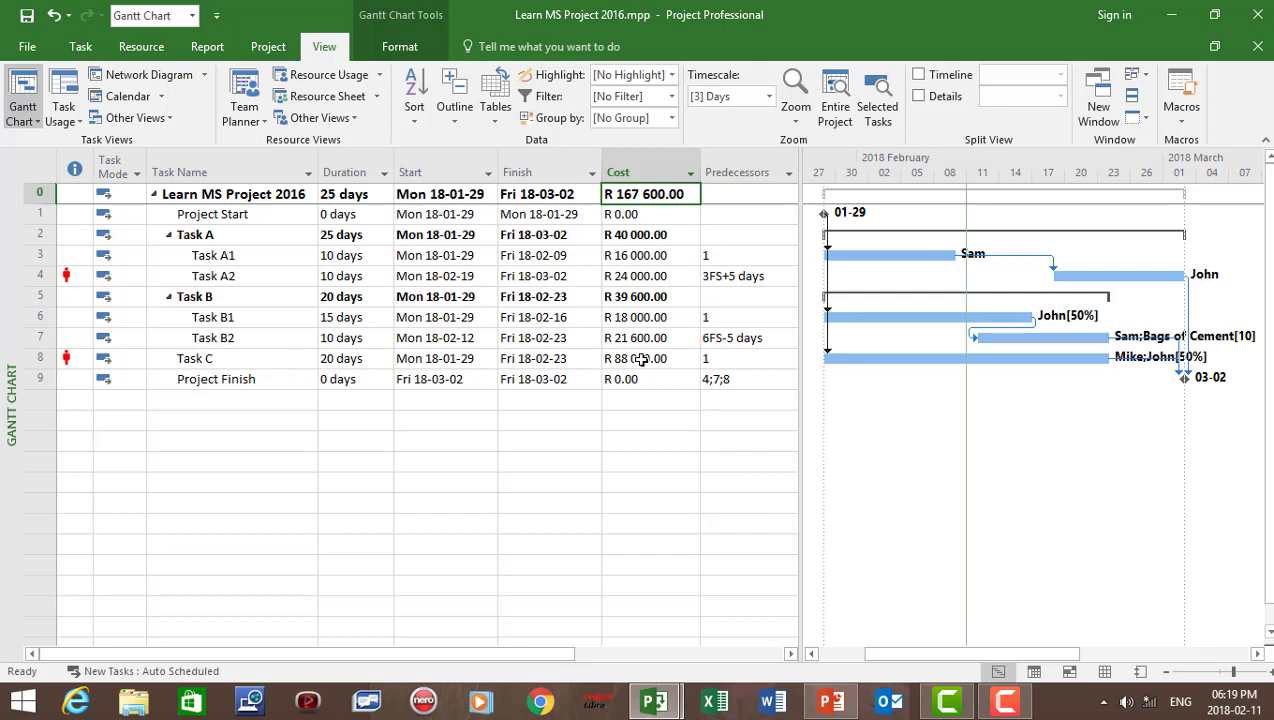
Insert a Total Slack column between the Cost and Predecessors columns.
left_click(719, 154)
right_click(719, 156)
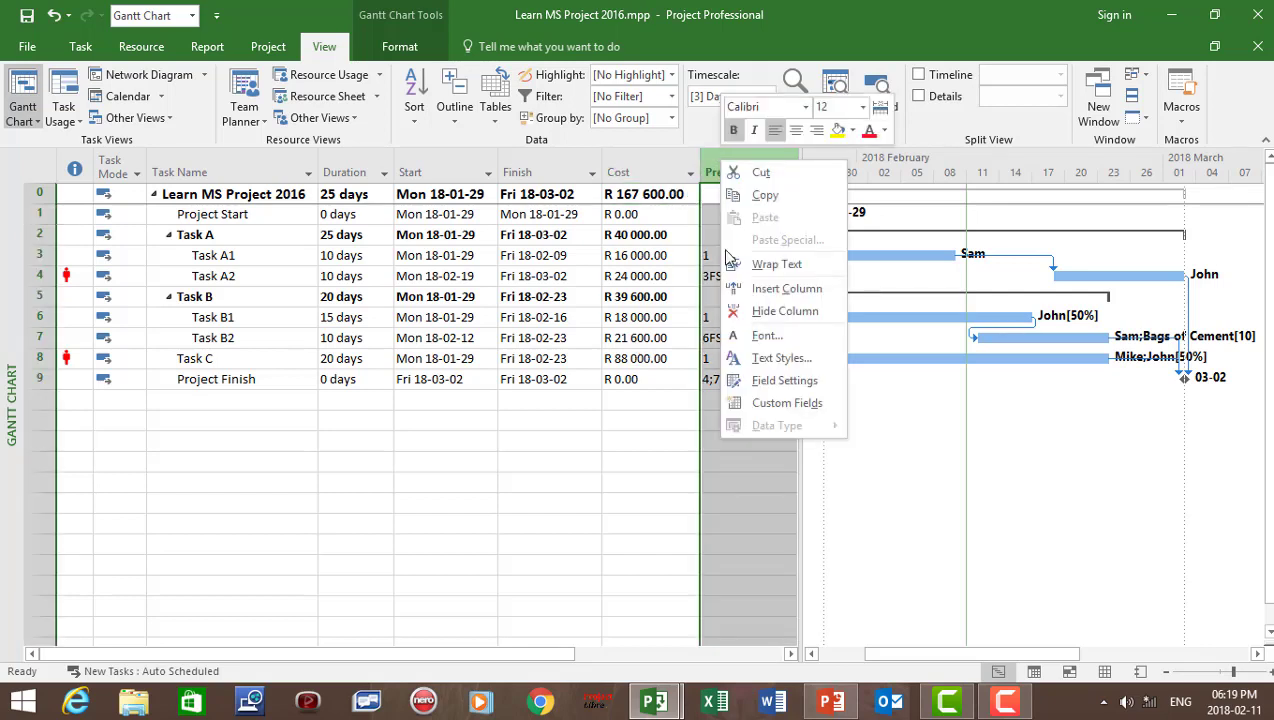
left_click(762, 288)
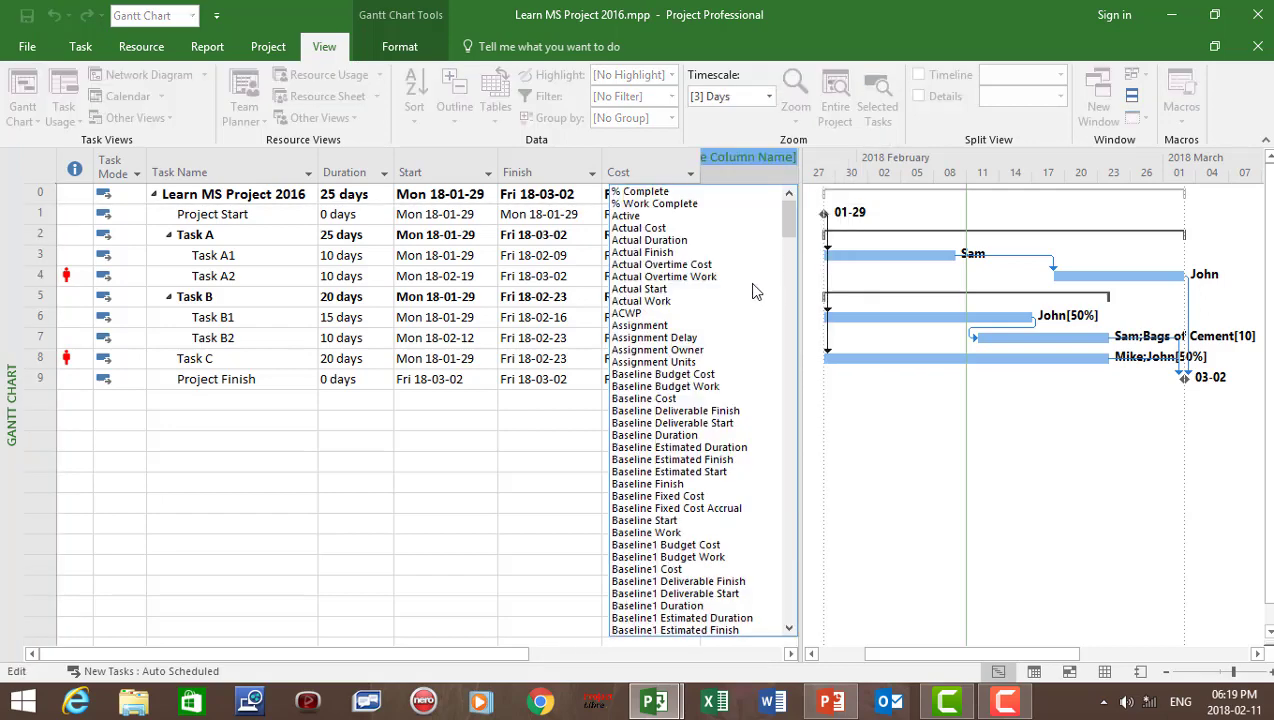
type("total Slack")
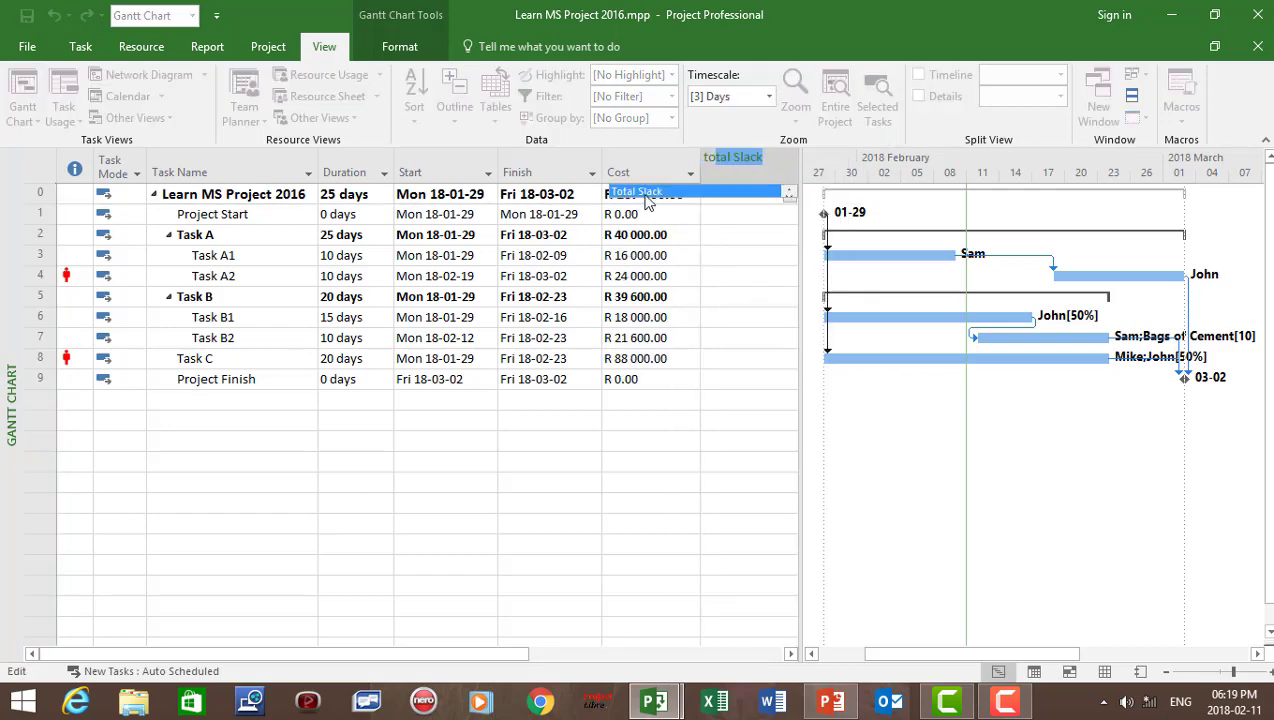
left_click(648, 192)
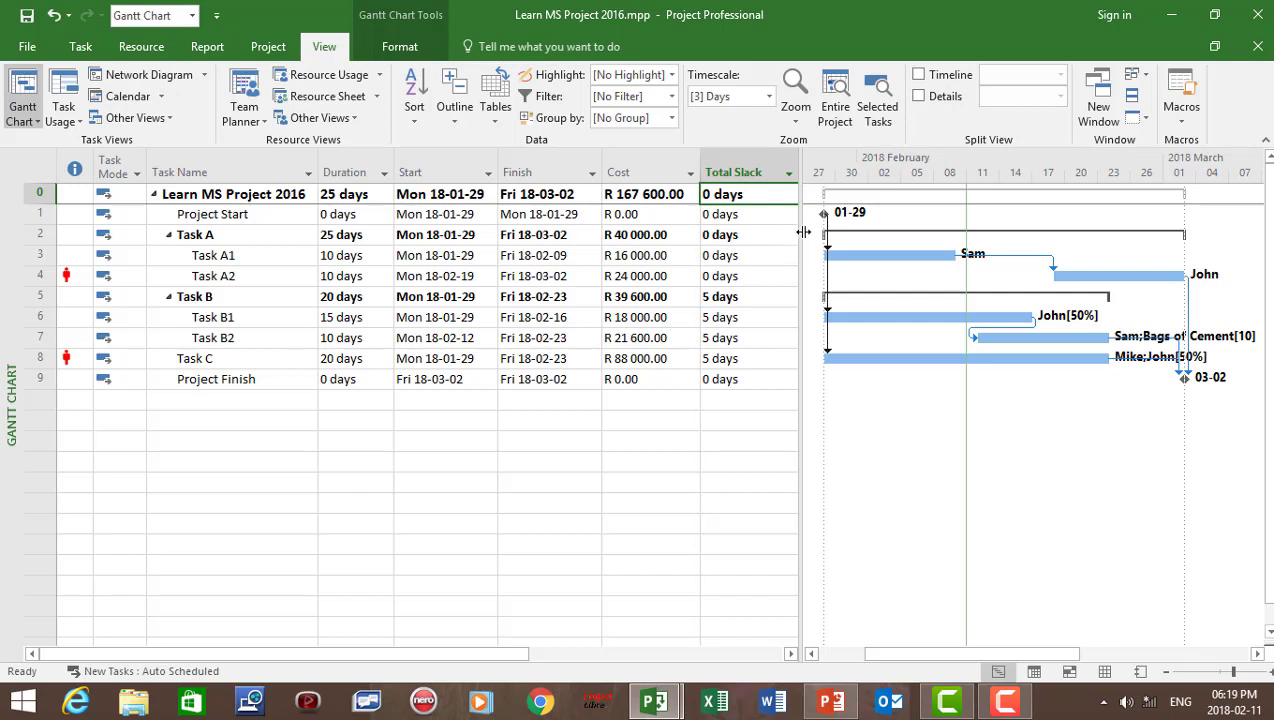
Insert a Free Slack column directly before Predecessors and adjust the table pane's width to show it fully.
left_click_drag(802, 236, 878, 244)
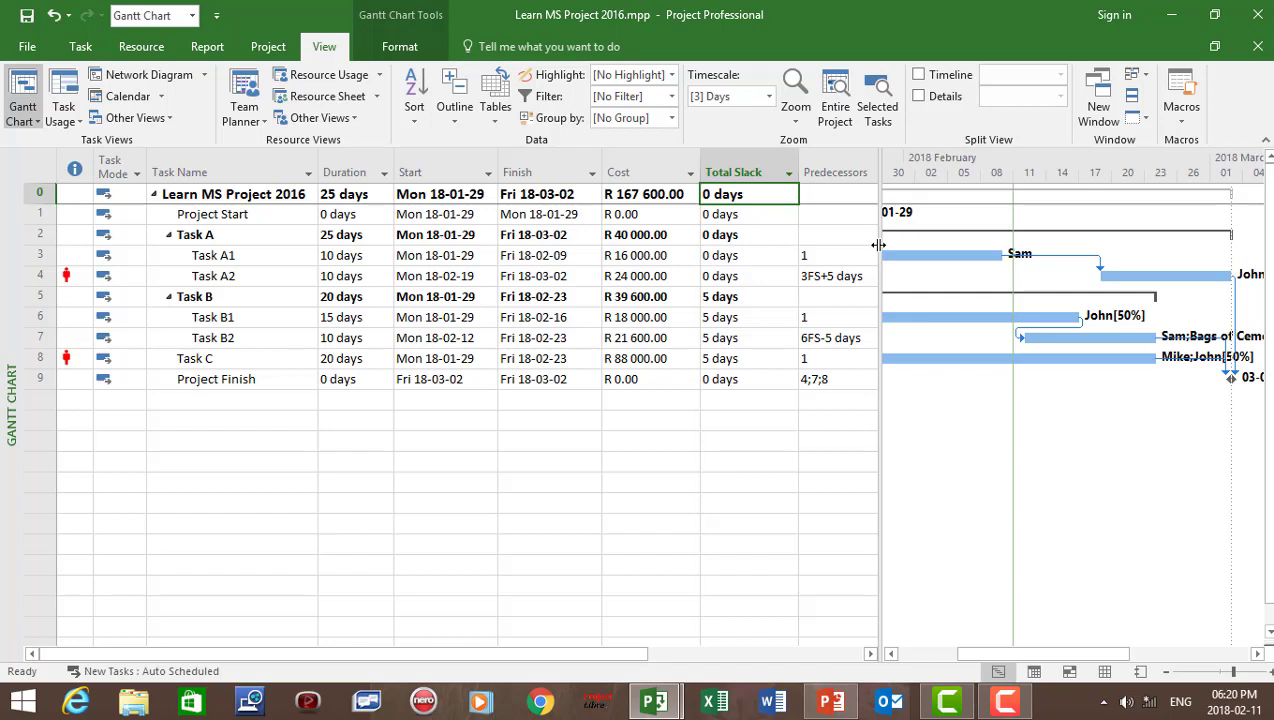
right_click(820, 160)
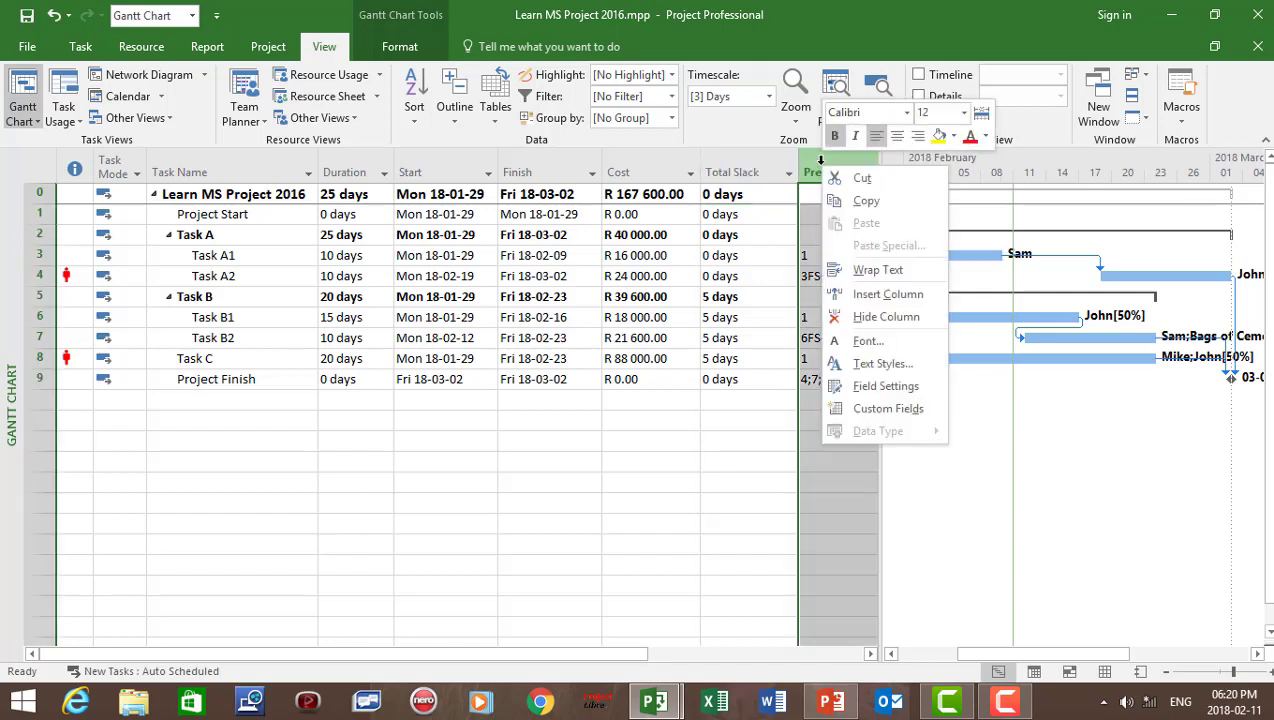
left_click(864, 290)
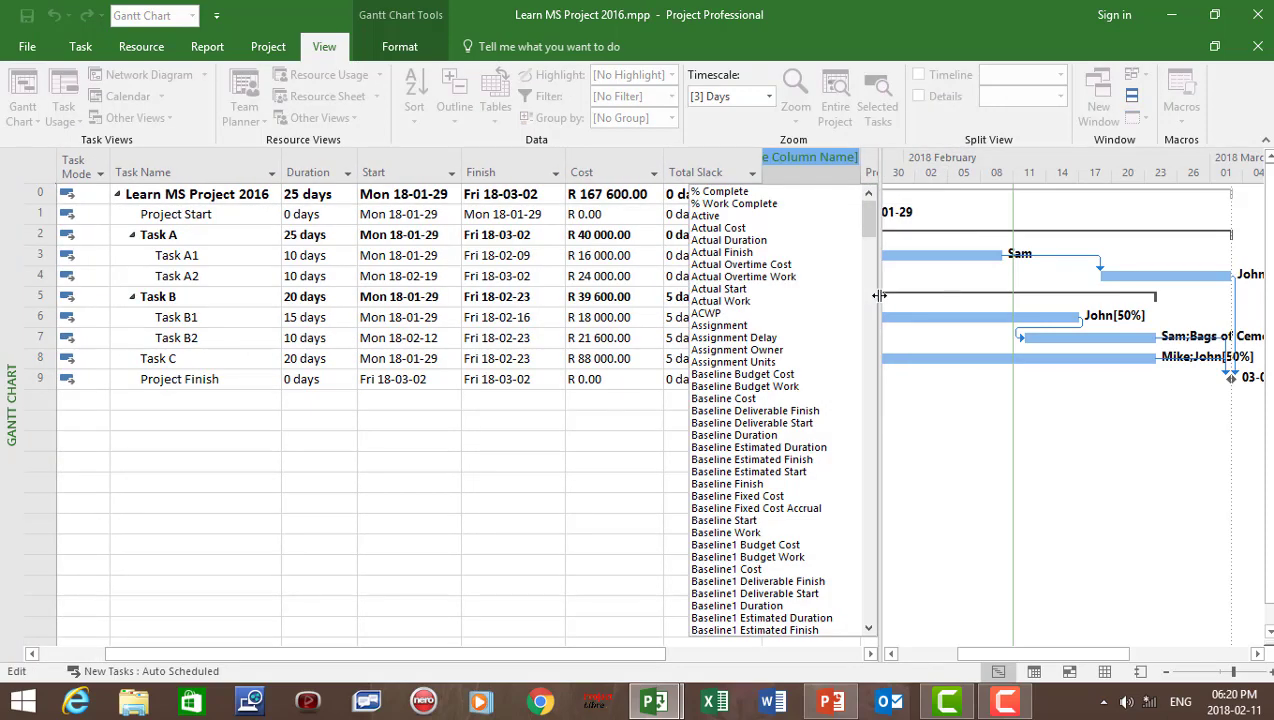
type("free Slack")
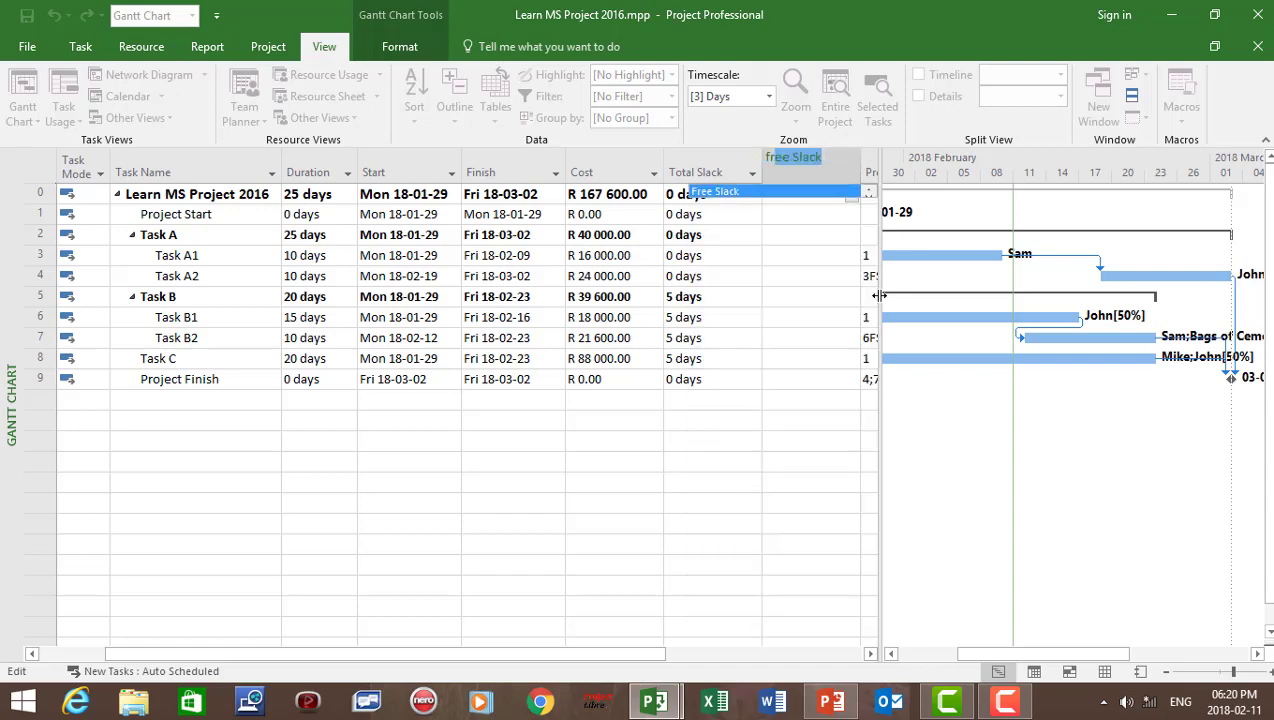
left_click(708, 188)
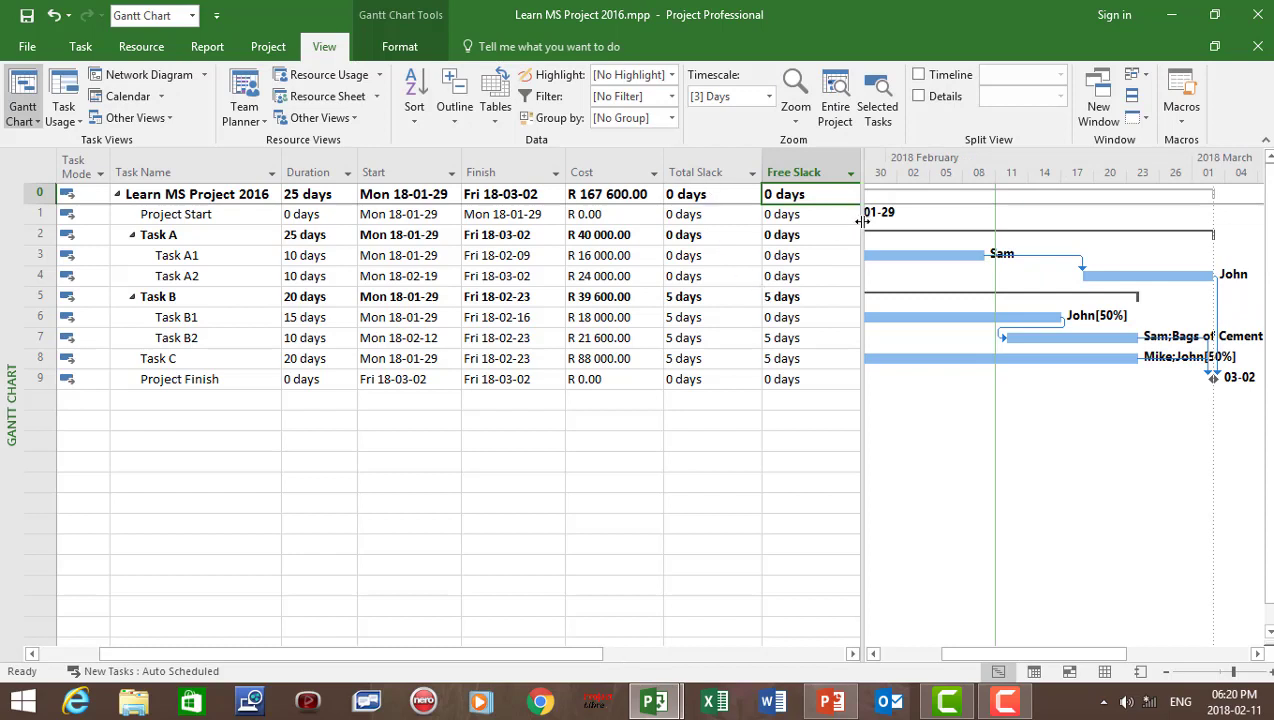
mouse_move(860, 220)
left_mouse_down()
mouse_move(880, 220)
mouse_move(863, 220)
left_mouse_up()
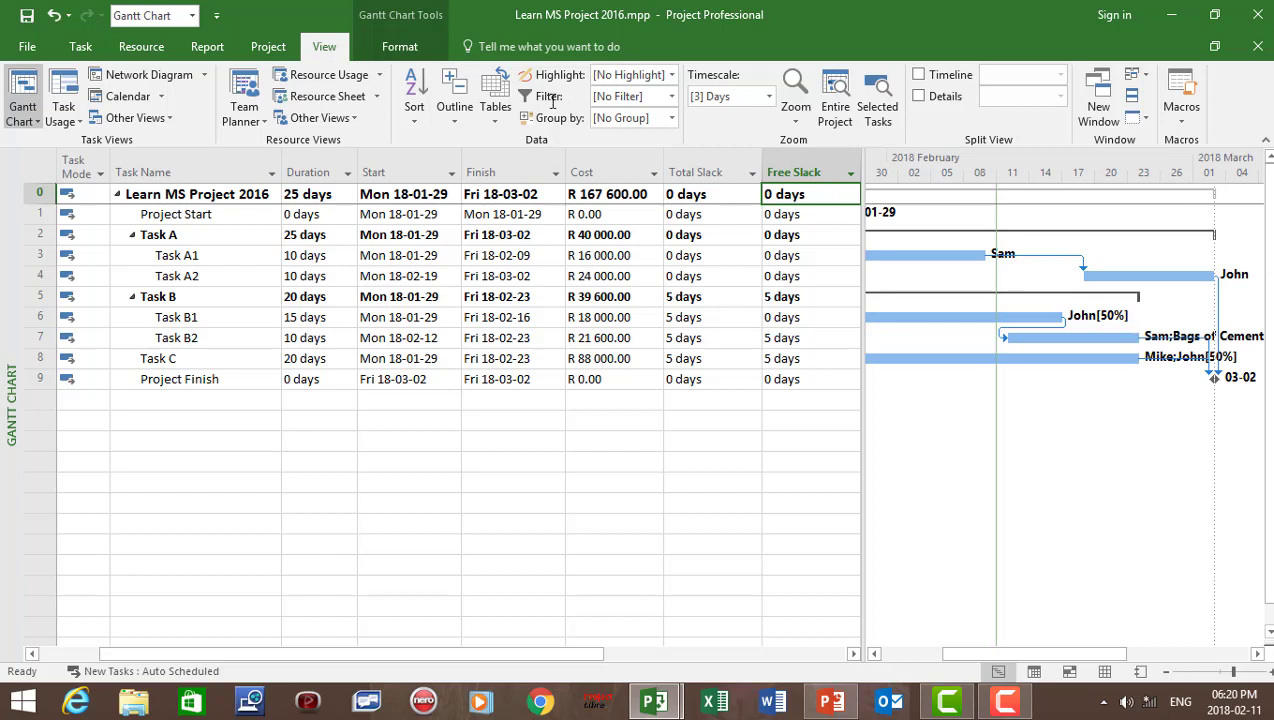
Display slack and critical tasks on the Gantt chart bars with the entire project fitted in the timescale.
left_click(833, 105)
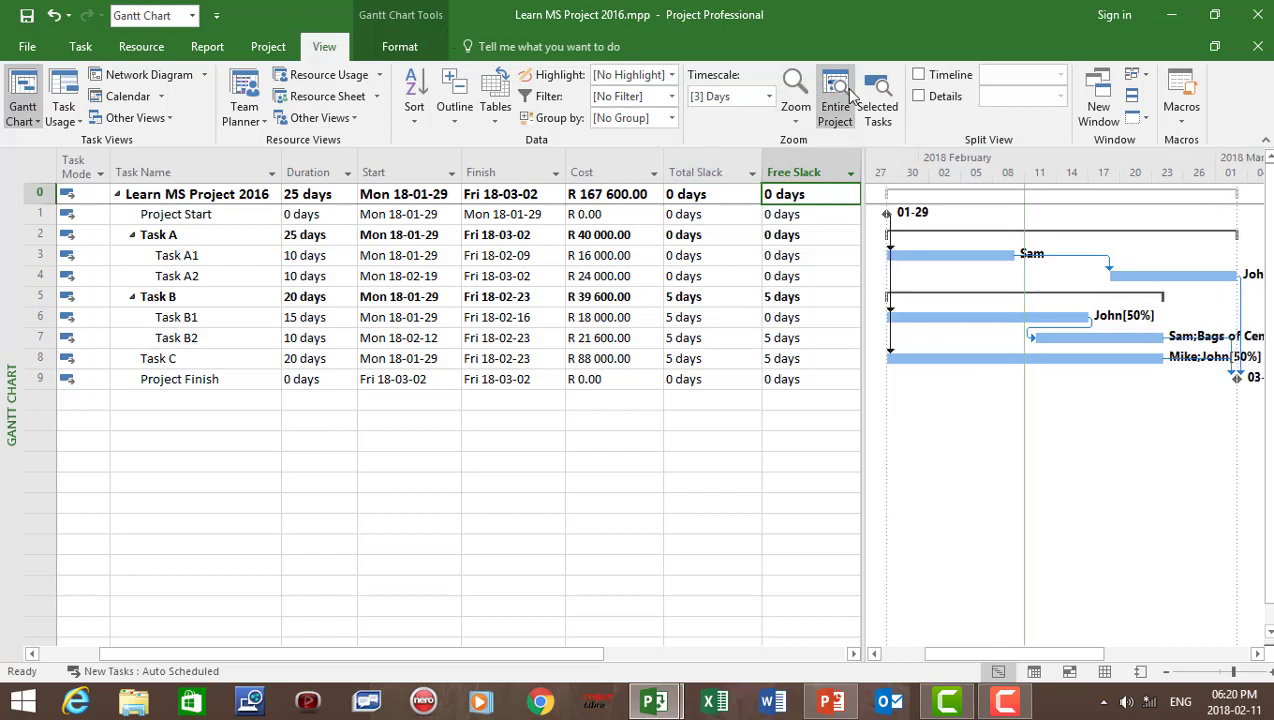
left_click(402, 47)
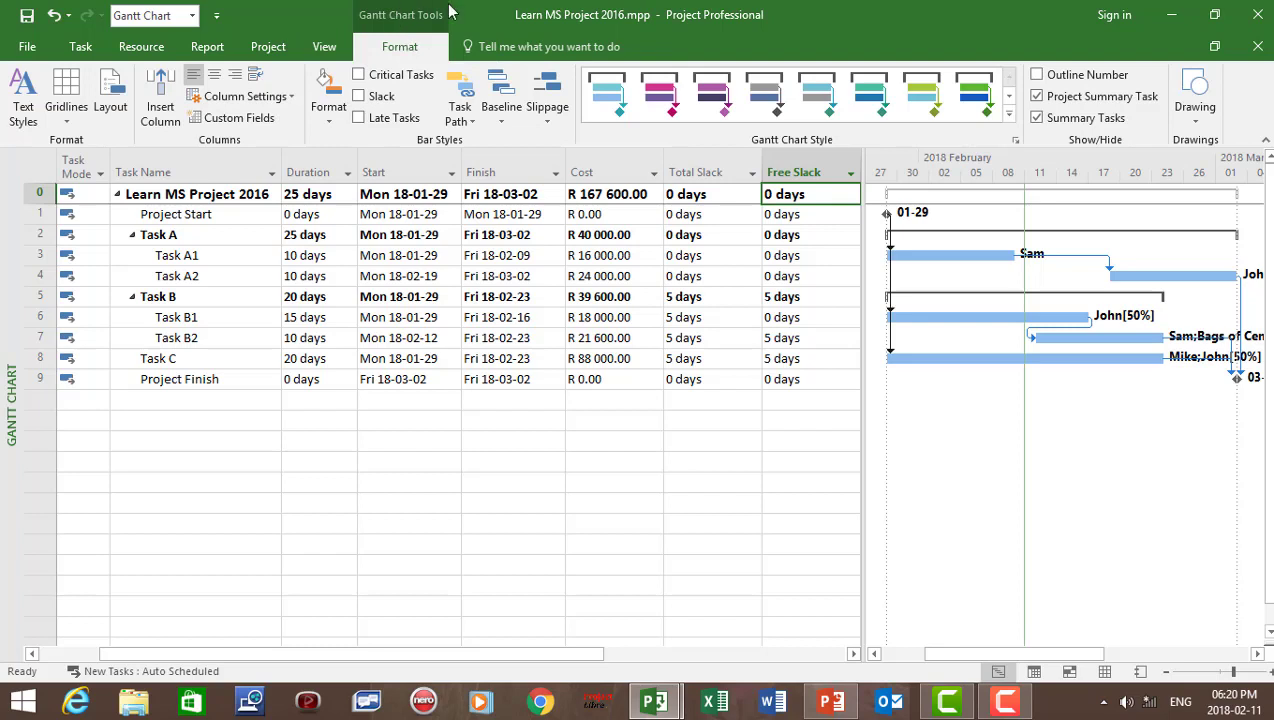
left_click(360, 102)
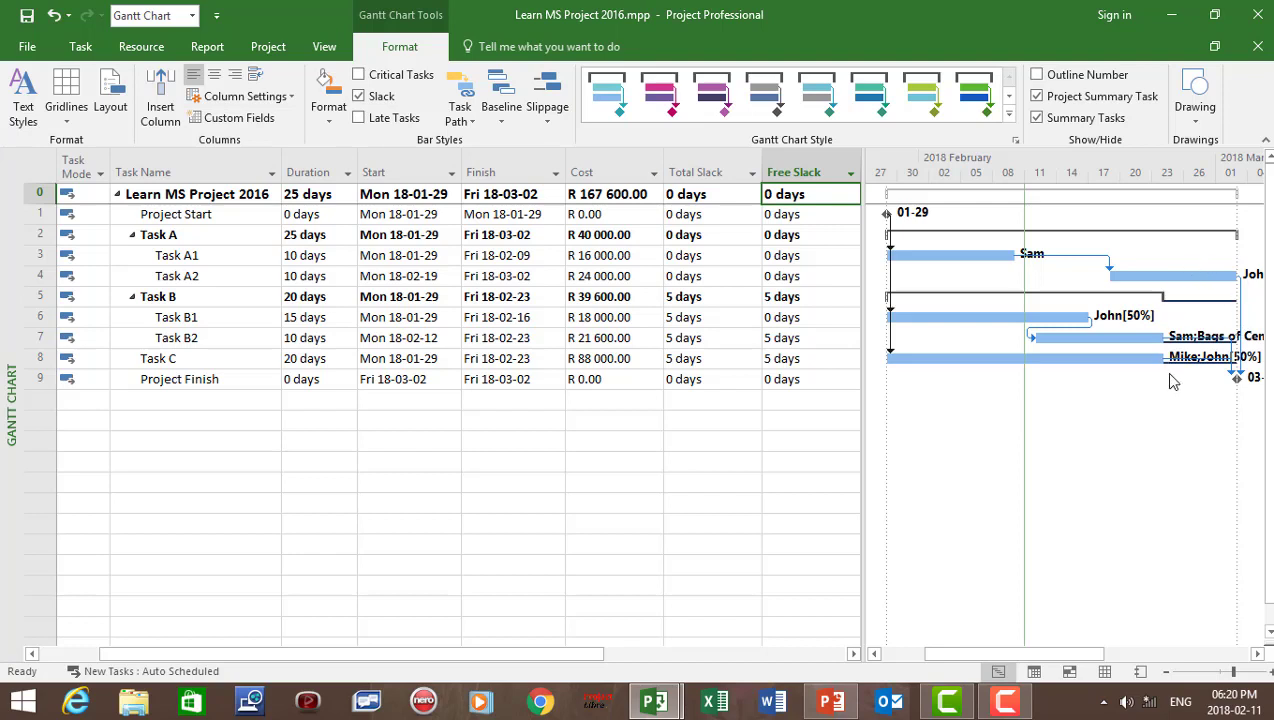
left_click(359, 80)
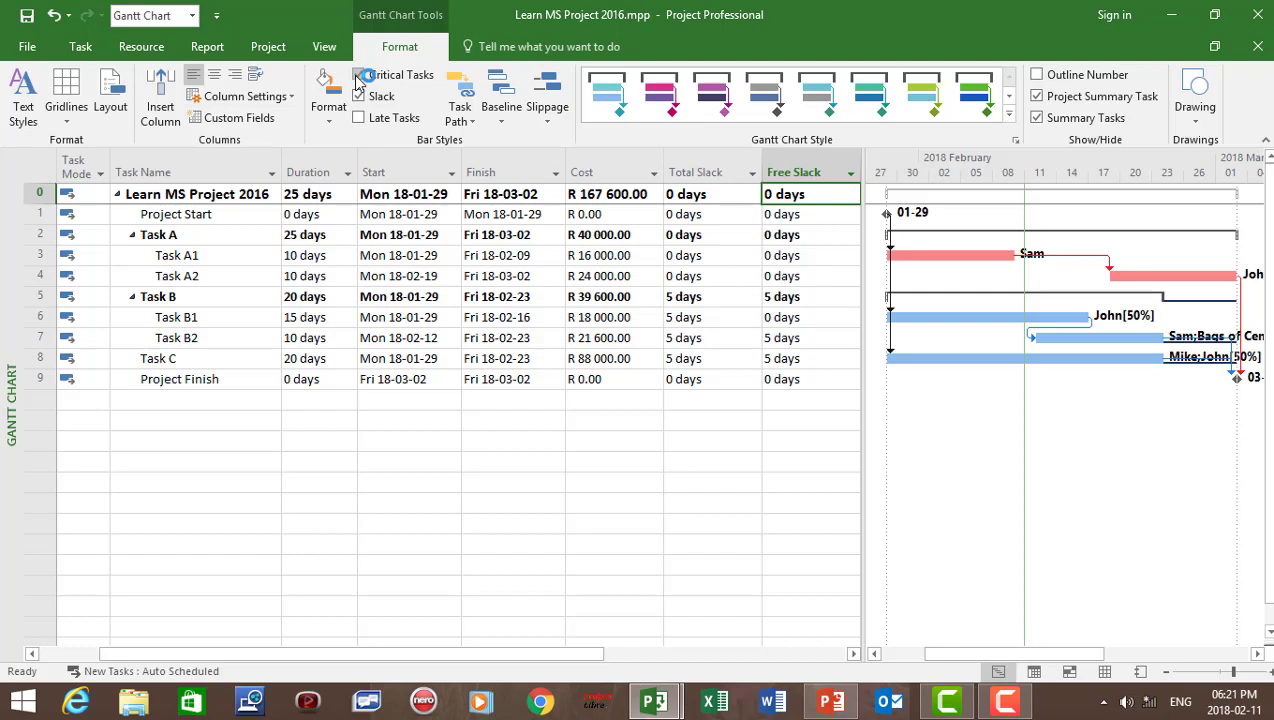
Set the baseline named Baseline for the entire project.
left_click(272, 50)
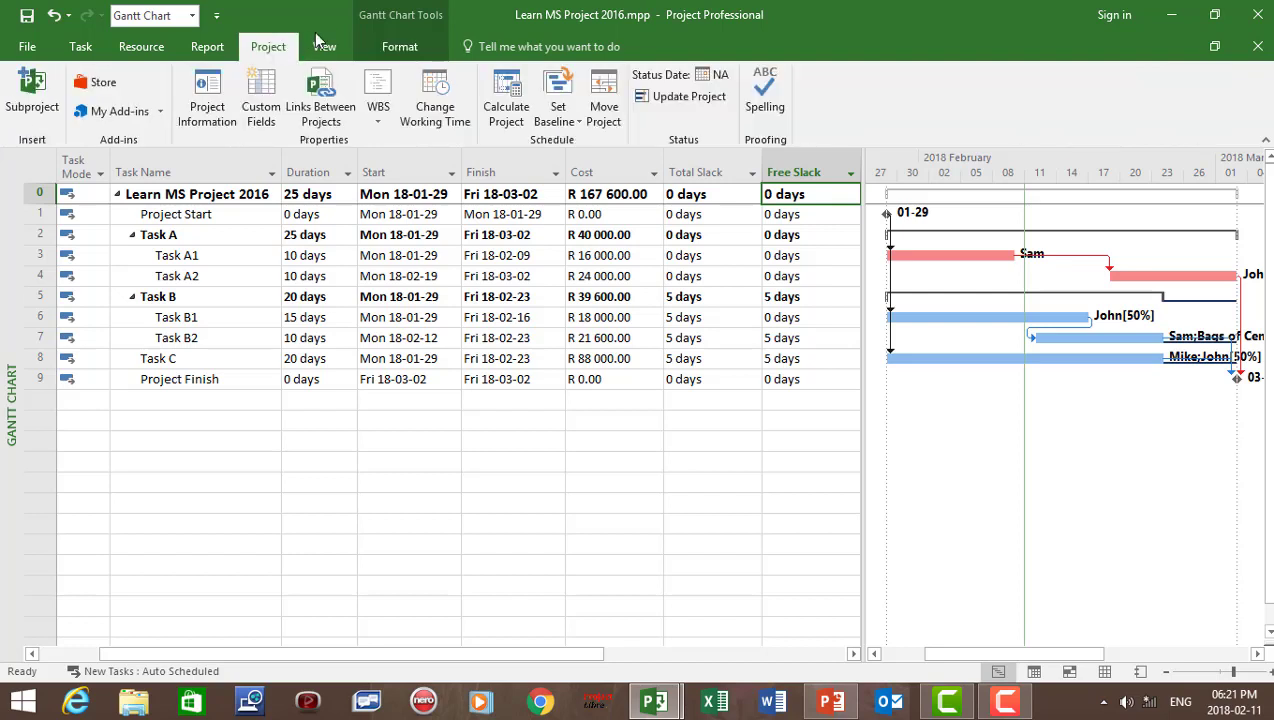
left_click(566, 104)
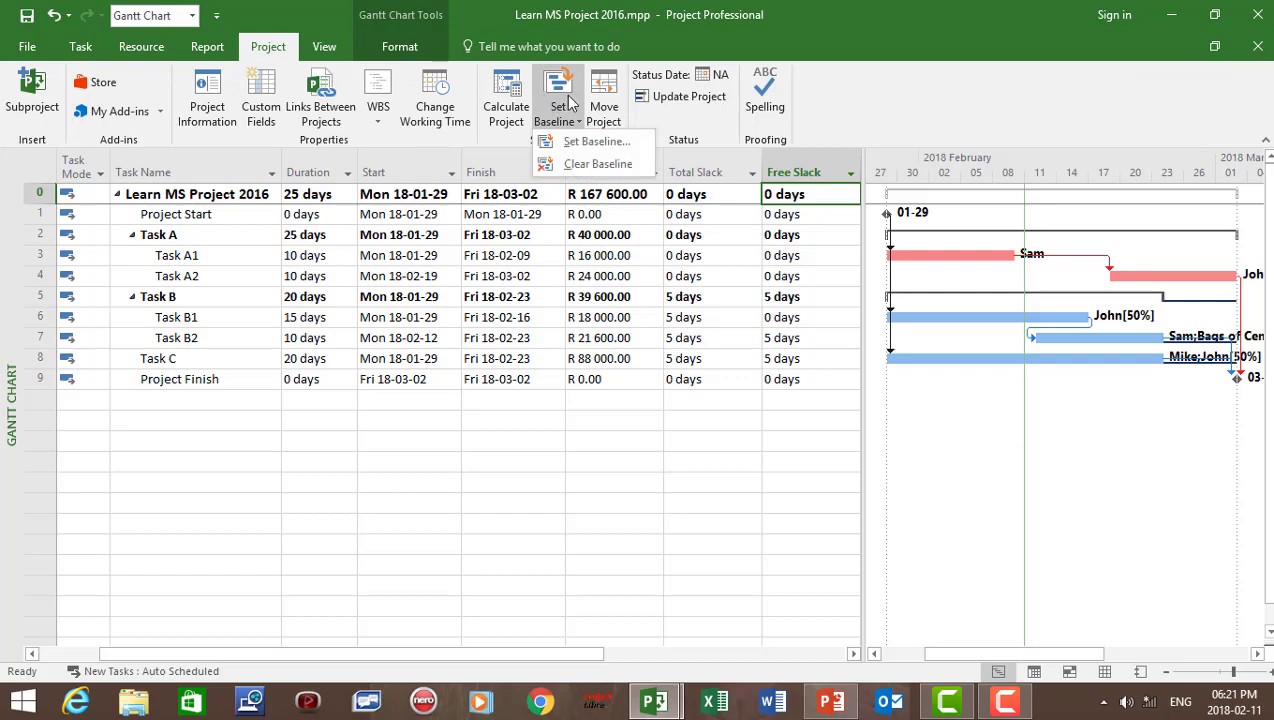
left_click(595, 143)
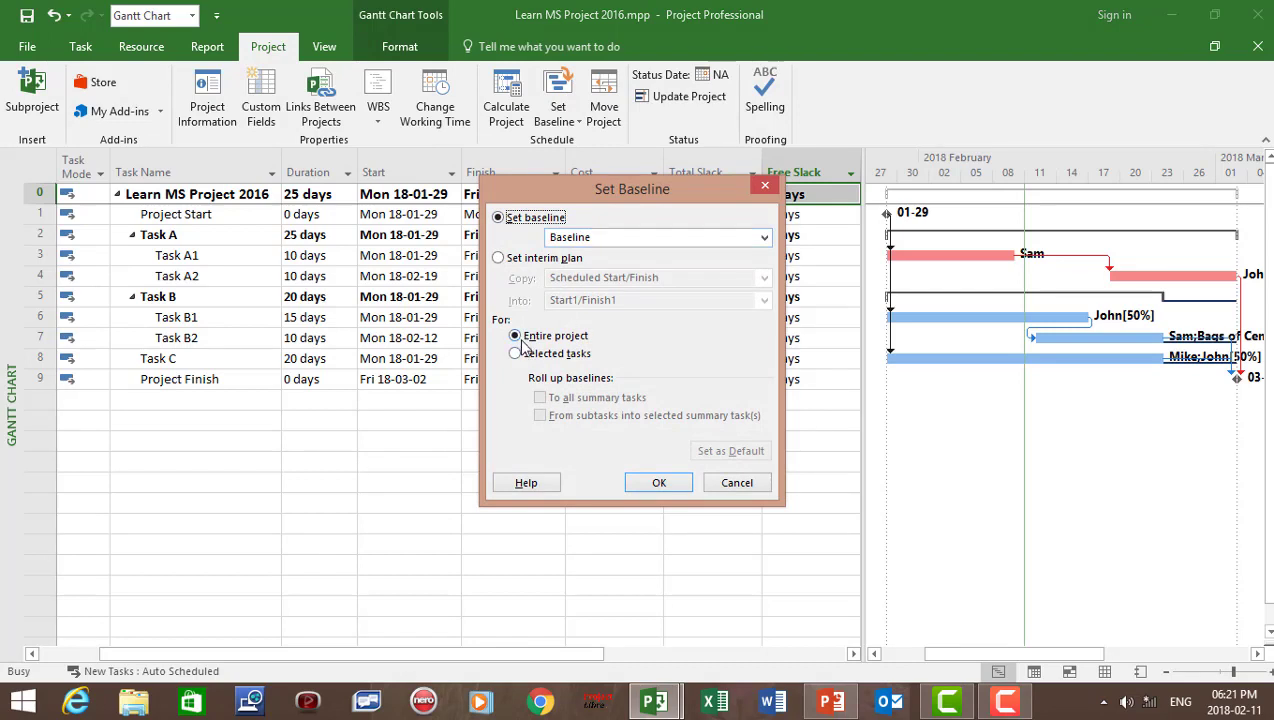
left_click(658, 482)
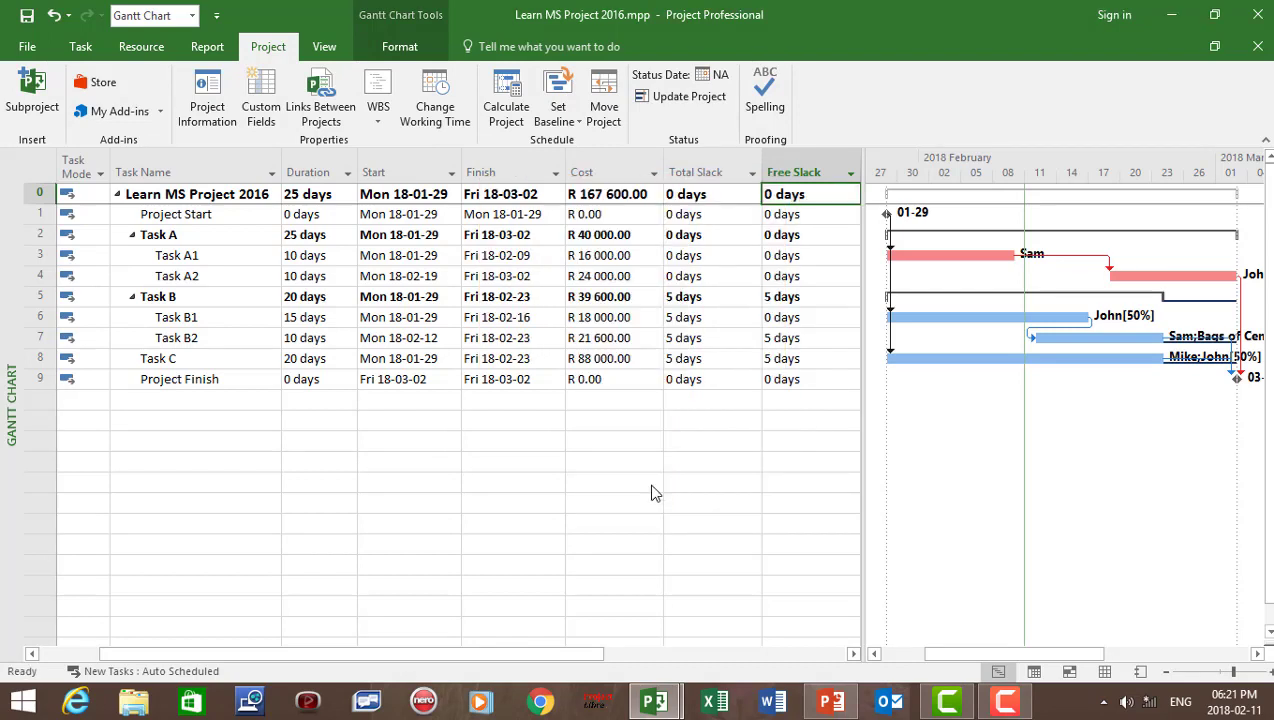